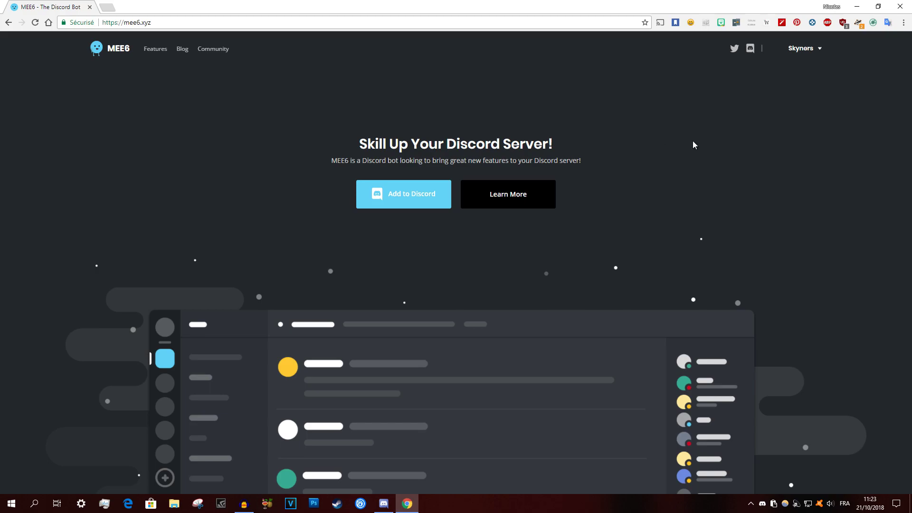
Open the first listed server's dashboard from the account's server list and go to its Custom Commands plugin
{"action": "left_click", "coordinate": [819, 49]}
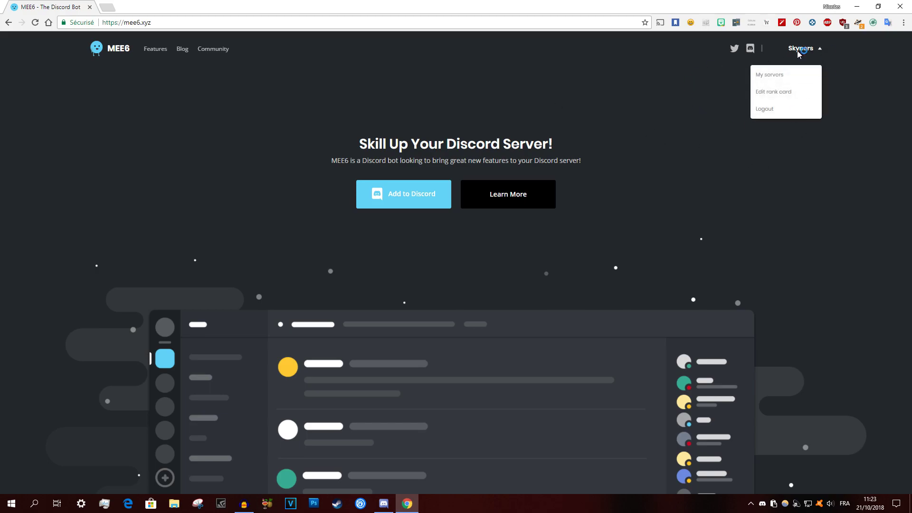
{"action": "left_click", "coordinate": [780, 74]}
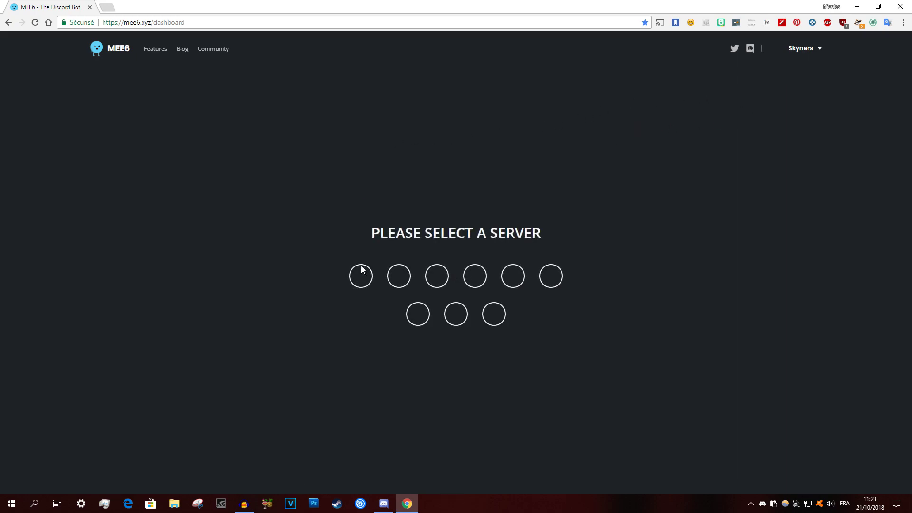
{"action": "left_click", "coordinate": [358, 284]}
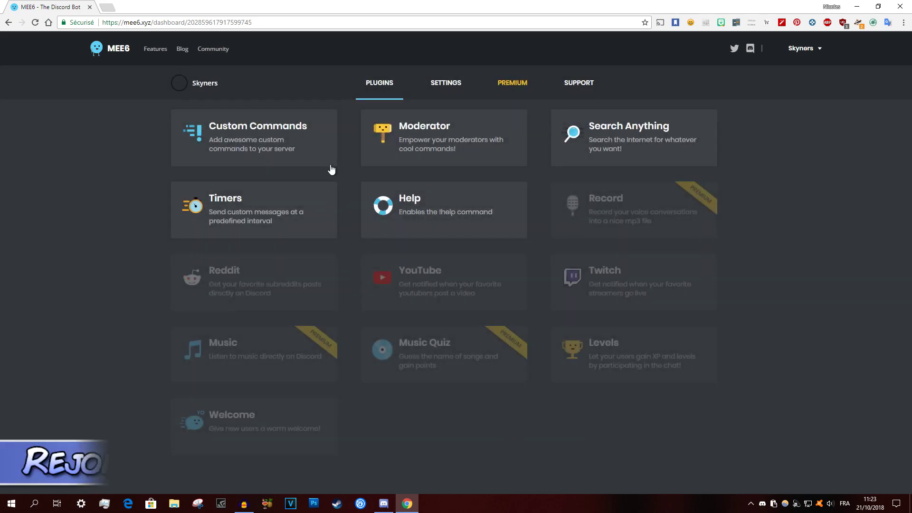
{"action": "left_click", "coordinate": [257, 134]}
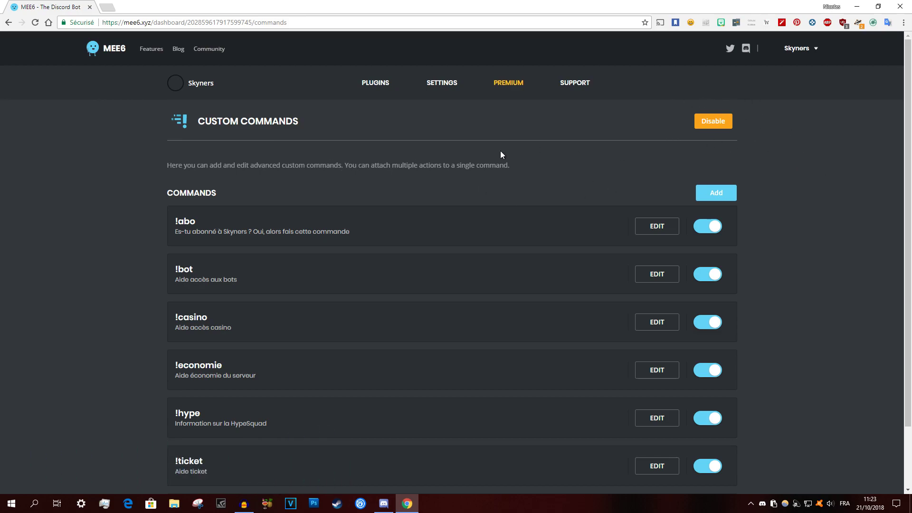
Look through the server's list of existing custom commands and their descriptions
{"action": "scroll", "coordinate": [315, 199], "scroll_direction": "down", "scroll_amount": 2}
{"action": "scroll", "coordinate": [315, 326], "scroll_direction": "up", "scroll_amount": 1}
{"action": "scroll", "coordinate": [326, 249], "scroll_direction": "down", "scroll_amount": 1}
{"action": "mouse_move", "coordinate": [254, 190]}
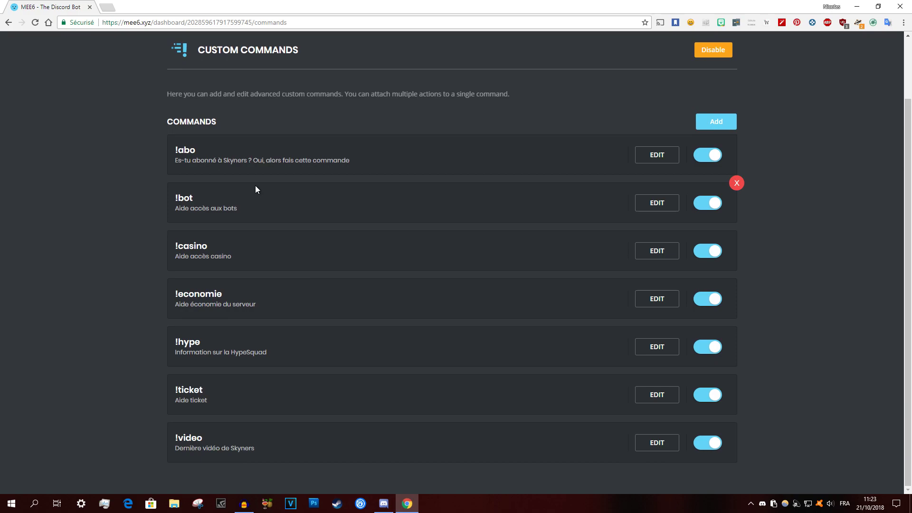
{"action": "mouse_move", "coordinate": [227, 143]}
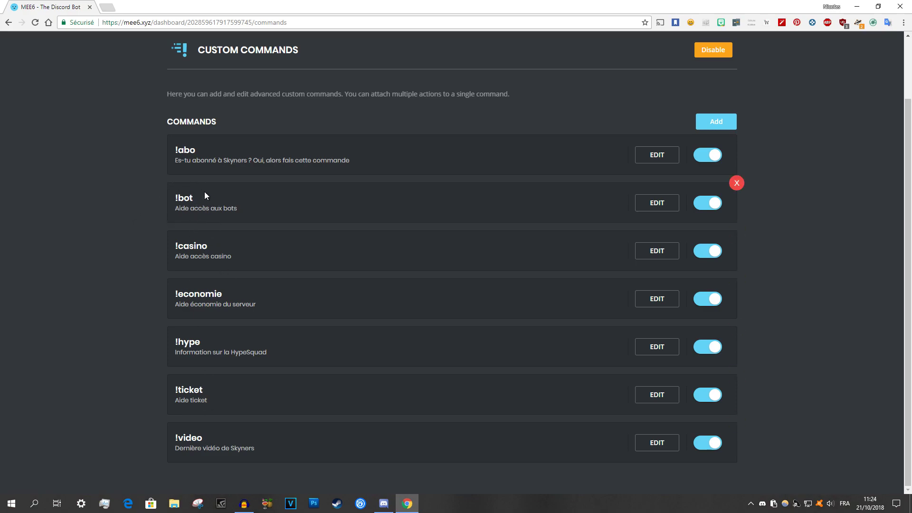
{"action": "mouse_move", "coordinate": [214, 200]}
{"action": "mouse_move", "coordinate": [211, 333]}
Switch to Discord and send !hype in the commands-admin channel to try that custom command
{"action": "left_click", "coordinate": [384, 504]}
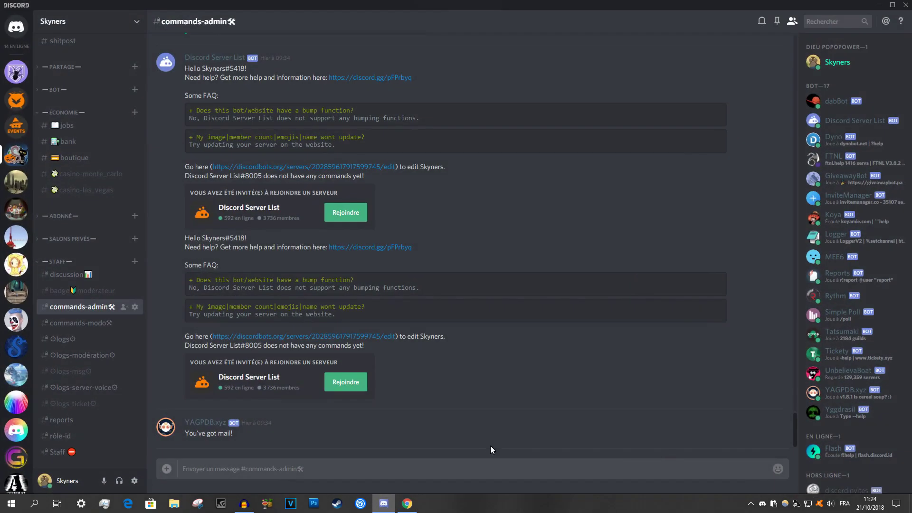
{"action": "type", "text": "!hype"}
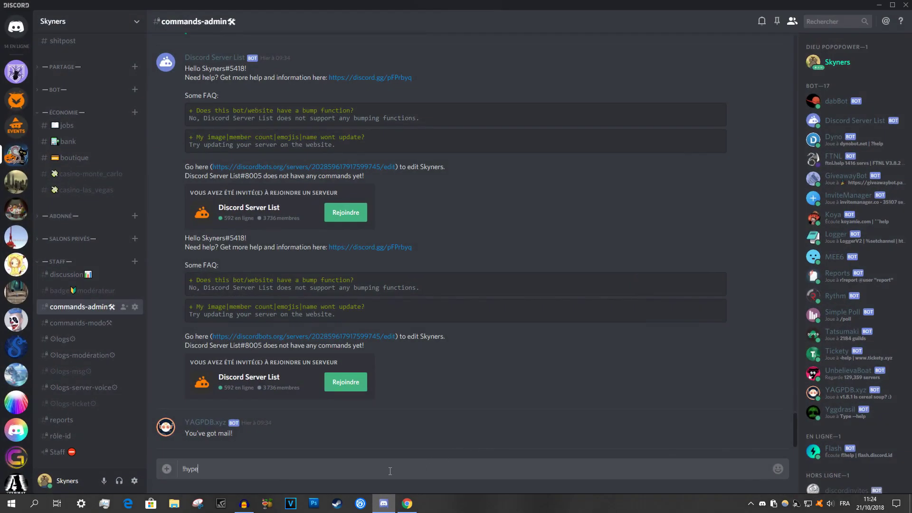
{"action": "key", "text": "Return"}
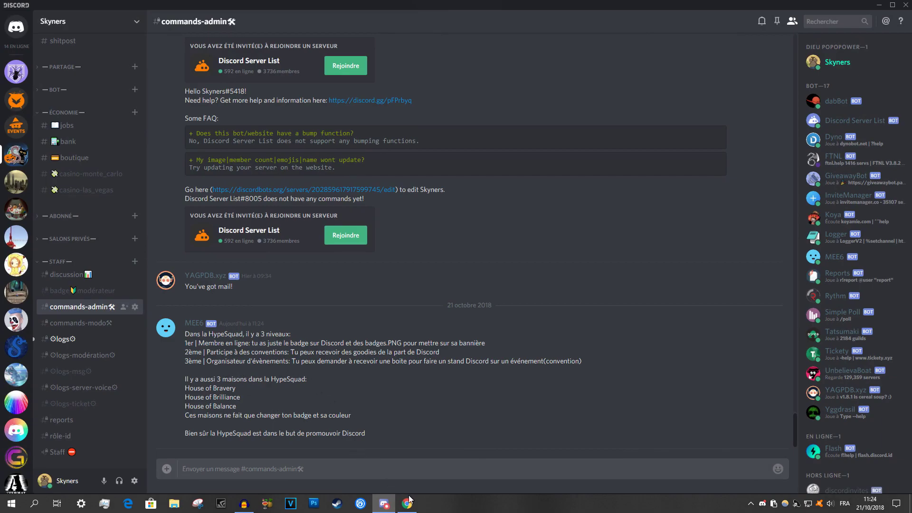
Switch back to the MEE6 dashboard in Chrome and create a custom command named !test, keeping the default bot response
{"action": "left_click", "coordinate": [401, 469]}
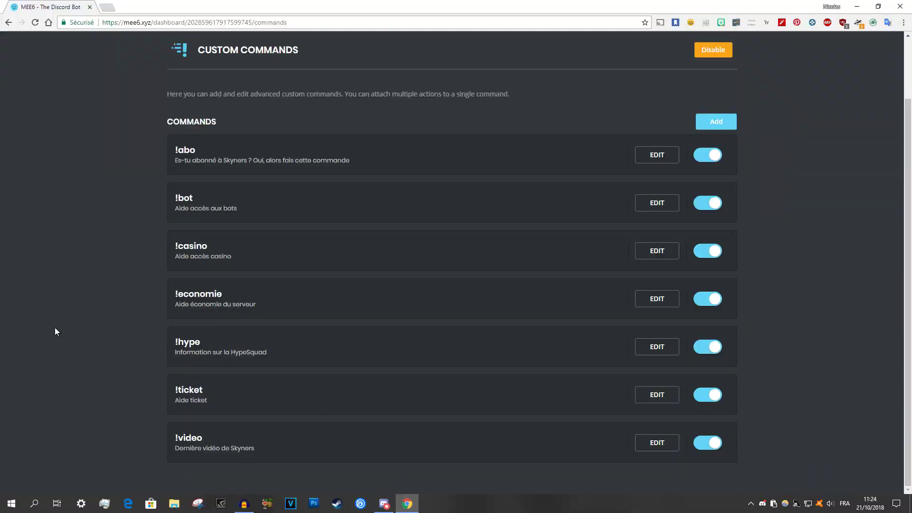
{"action": "scroll", "coordinate": [123, 356], "scroll_direction": "up", "scroll_amount": 2}
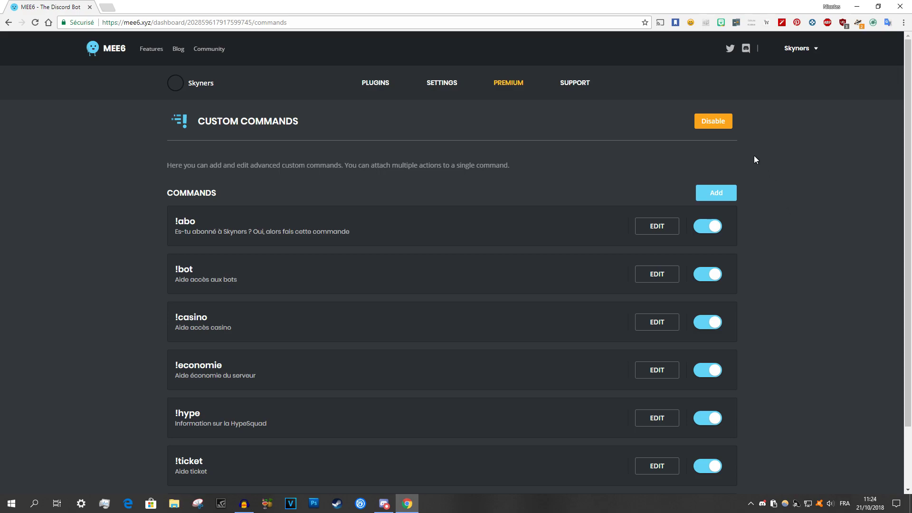
{"action": "left_click", "coordinate": [720, 192]}
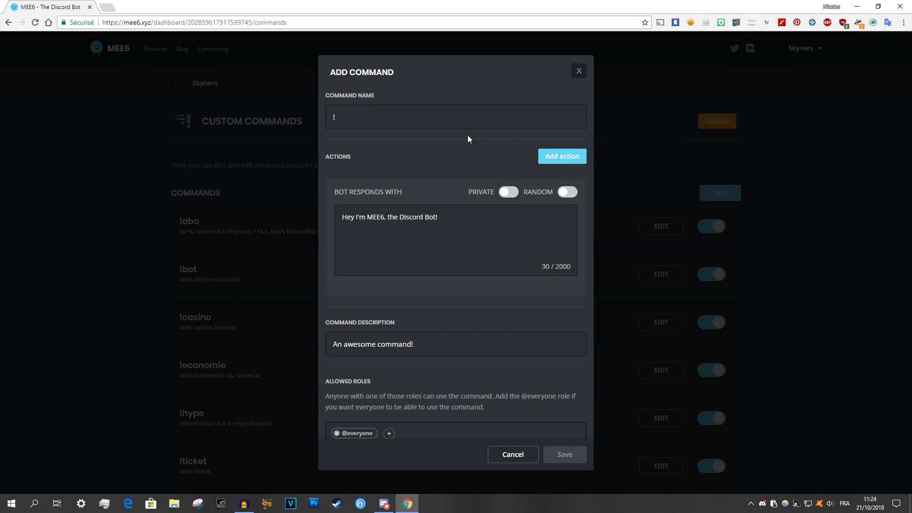
{"action": "left_click", "coordinate": [385, 119]}
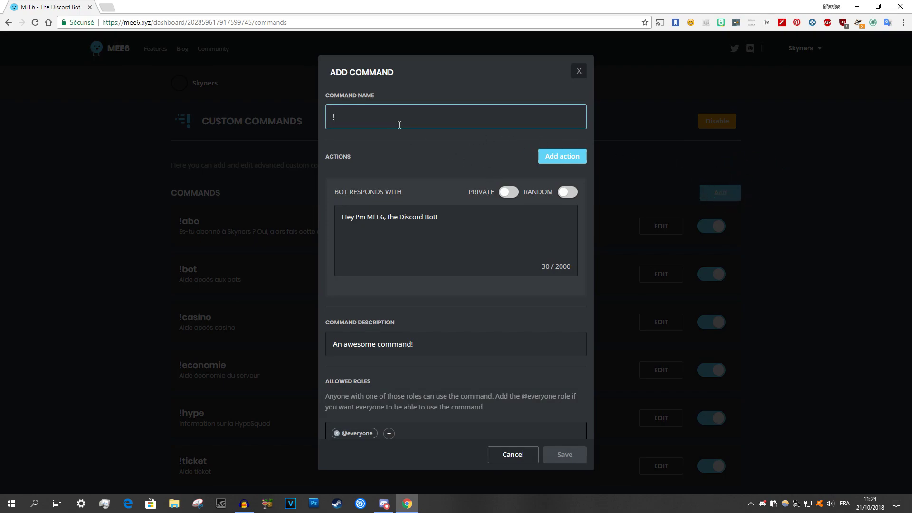
{"action": "type", "text": "test"}
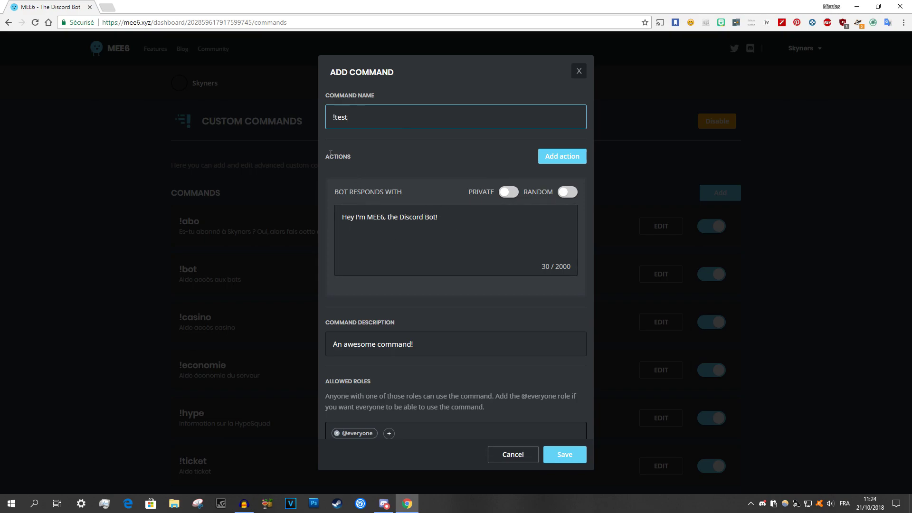
{"action": "left_click_drag", "start_coordinate": [480, 223], "coordinate": [344, 229]}
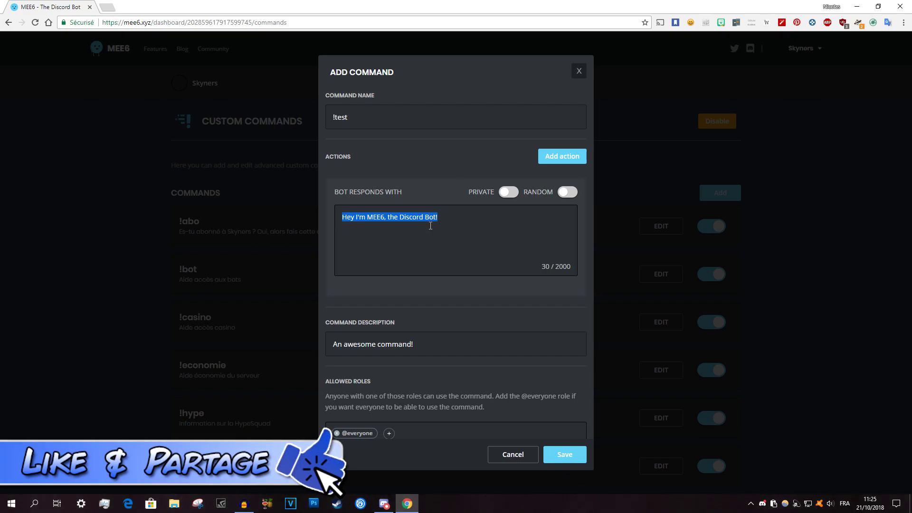
{"action": "left_click", "coordinate": [474, 226]}
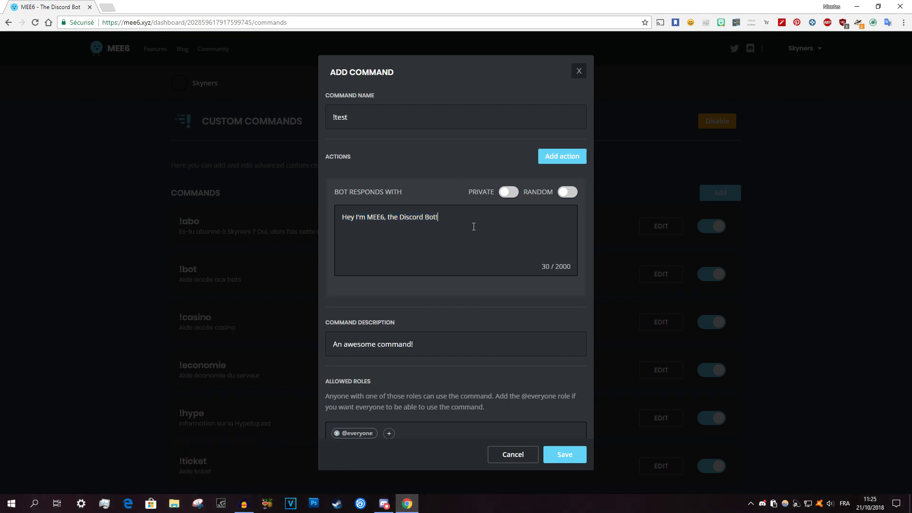
{"action": "left_click", "coordinate": [573, 456]}
Switch to Discord and send !test in the commands-admin channel to try the new command
{"action": "scroll", "coordinate": [332, 406], "scroll_direction": "down", "scroll_amount": 3}
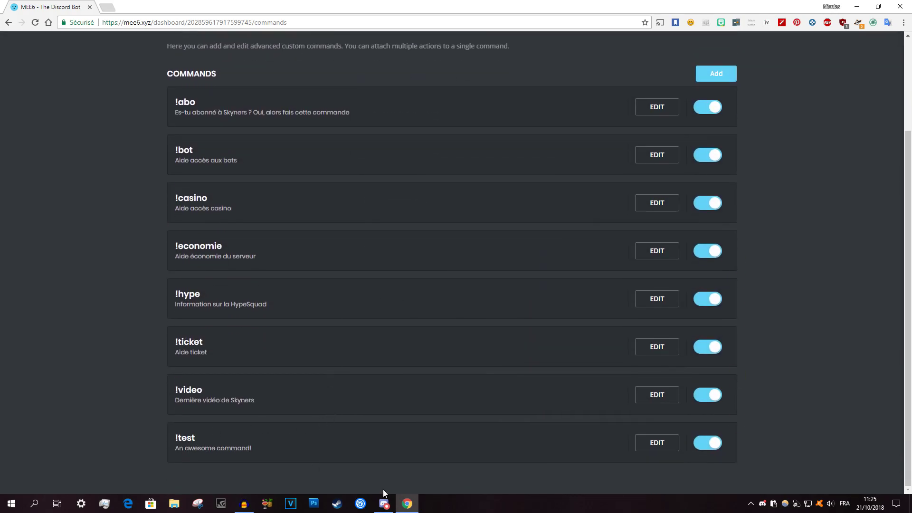
{"action": "left_click", "coordinate": [384, 504]}
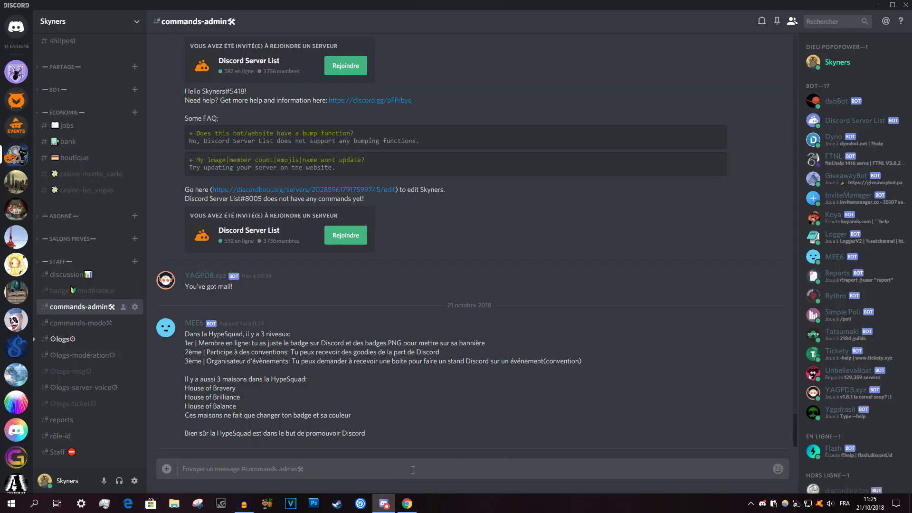
{"action": "type", "text": "!test"}
{"action": "key", "text": "Return"}
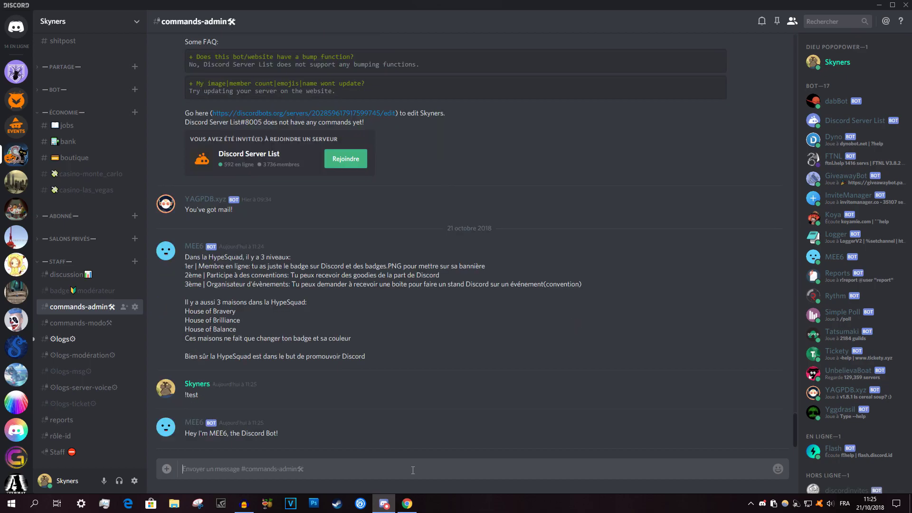
Switch to Chrome, enable the private response option for the !test command and save the change
{"action": "left_click", "coordinate": [407, 504]}
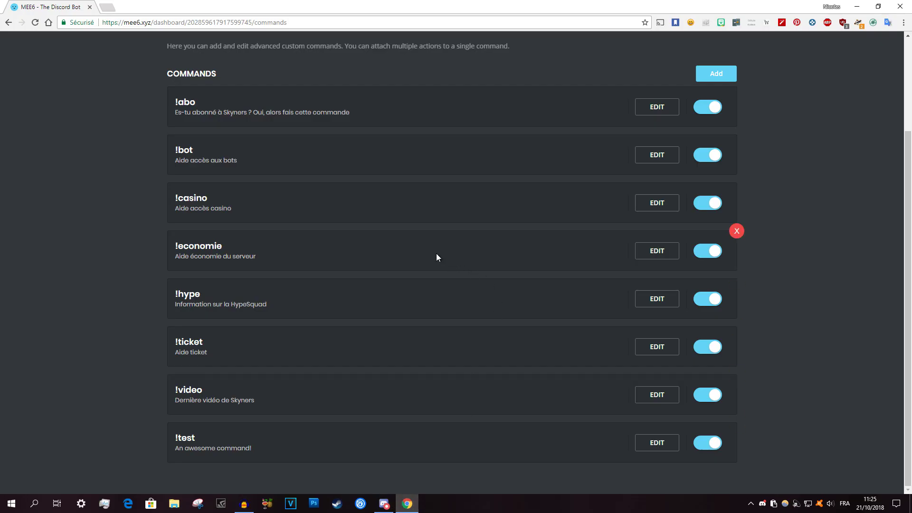
{"action": "left_click", "coordinate": [648, 444]}
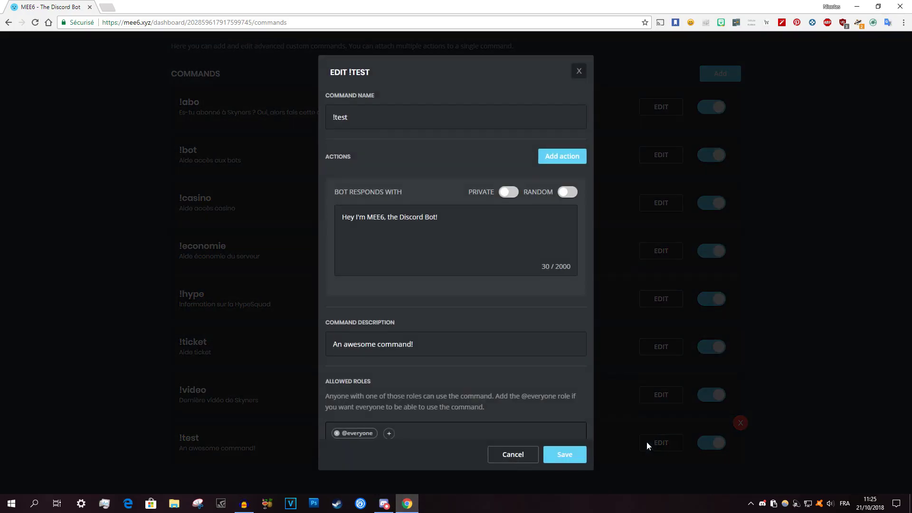
{"action": "left_click", "coordinate": [510, 193]}
{"action": "left_click", "coordinate": [531, 461]}
Switch to Discord and send !test in commands-admin to try the private response
{"action": "key", "text": "alt+Tab"}
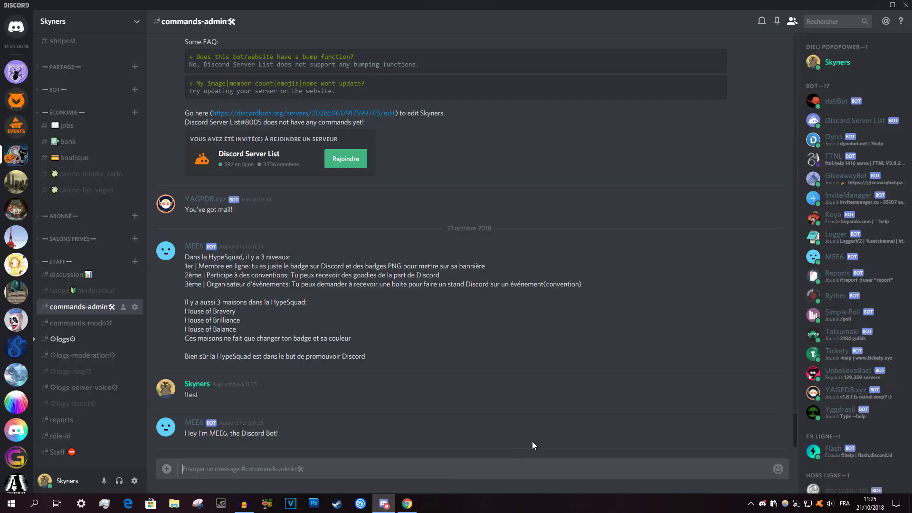
{"action": "type", "text": "!test"}
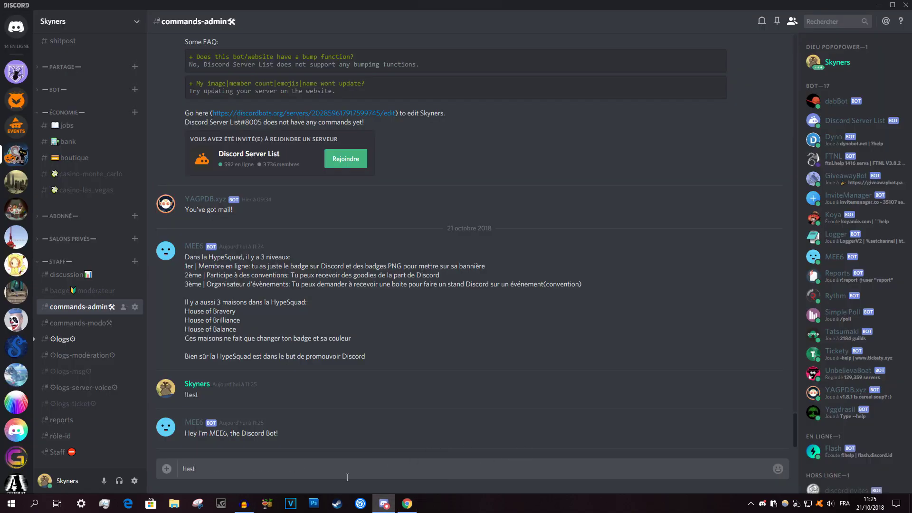
{"action": "key", "text": "Return"}
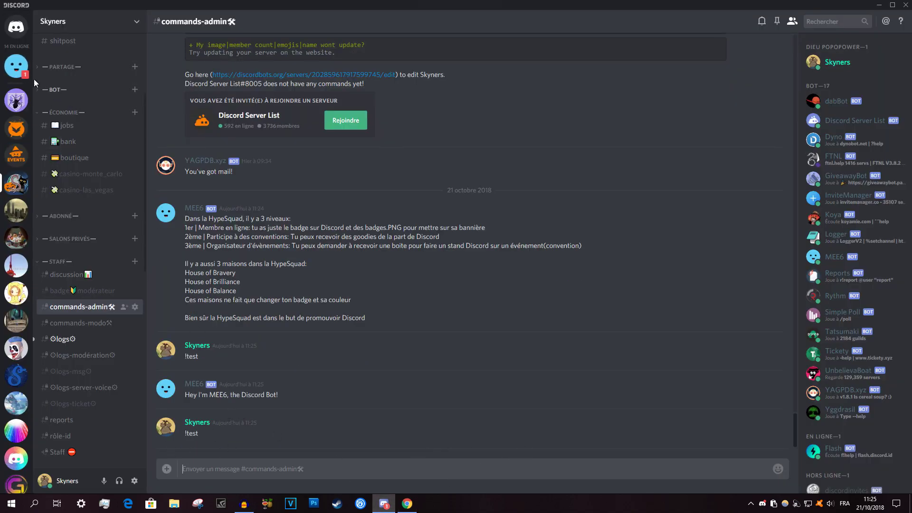
Open the unread direct message from MEE6 to check its private reply and return to the server
{"action": "left_click", "coordinate": [16, 65]}
{"action": "left_click_drag", "start_coordinate": [306, 436], "coordinate": [229, 440]}
{"action": "left_click", "coordinate": [329, 437]}
{"action": "left_click", "coordinate": [16, 155]}
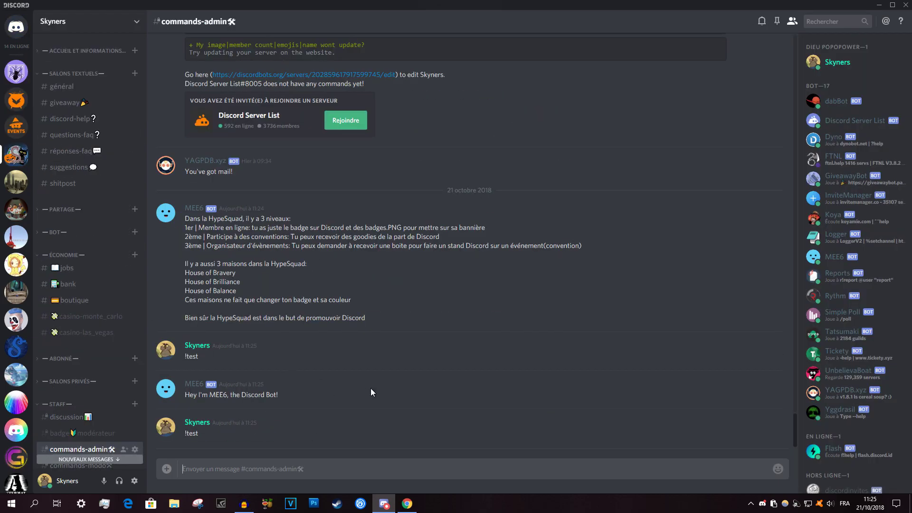
Switch to the MEE6 dashboard in Chrome and turn the !test command off and on again
{"action": "left_click", "coordinate": [405, 507]}
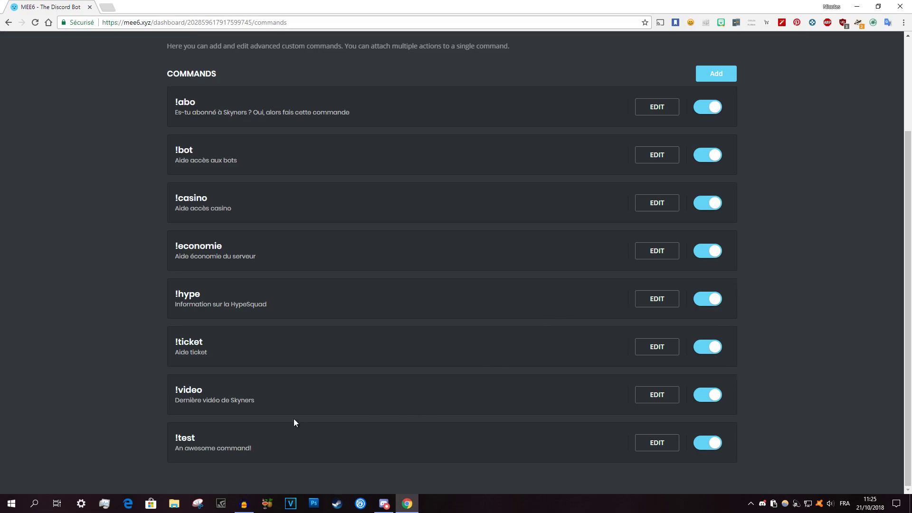
{"action": "left_click", "coordinate": [707, 443]}
{"action": "left_click", "coordinate": [708, 443]}
Edit the !test command, turning off the private response and turning on random responses
{"action": "left_click", "coordinate": [655, 442]}
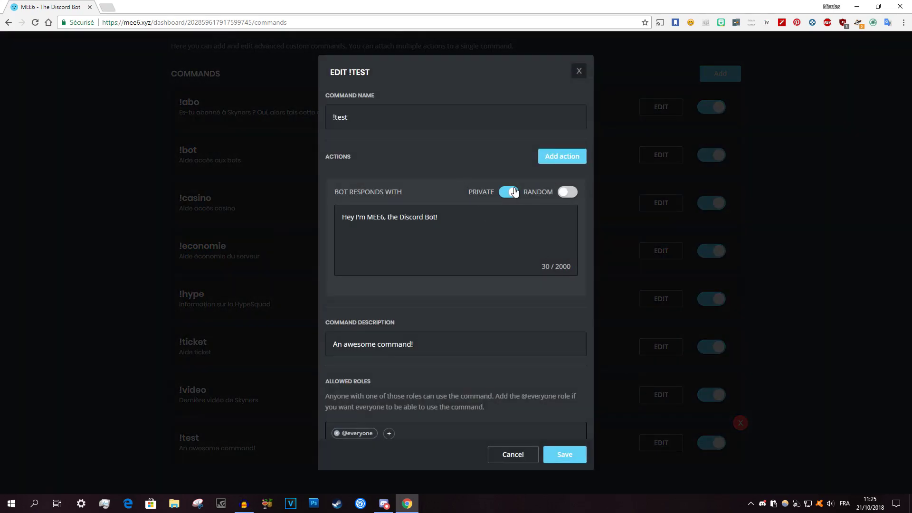
{"action": "left_click", "coordinate": [510, 195]}
{"action": "left_click", "coordinate": [568, 193]}
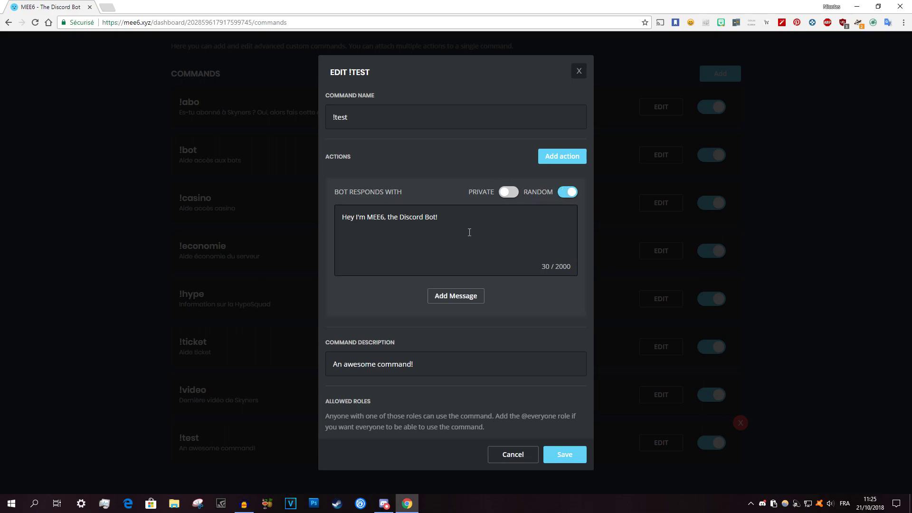
Add a second response message reading "2" and change the first message's text to "1"
{"action": "left_click_drag", "start_coordinate": [440, 217], "coordinate": [358, 218]}
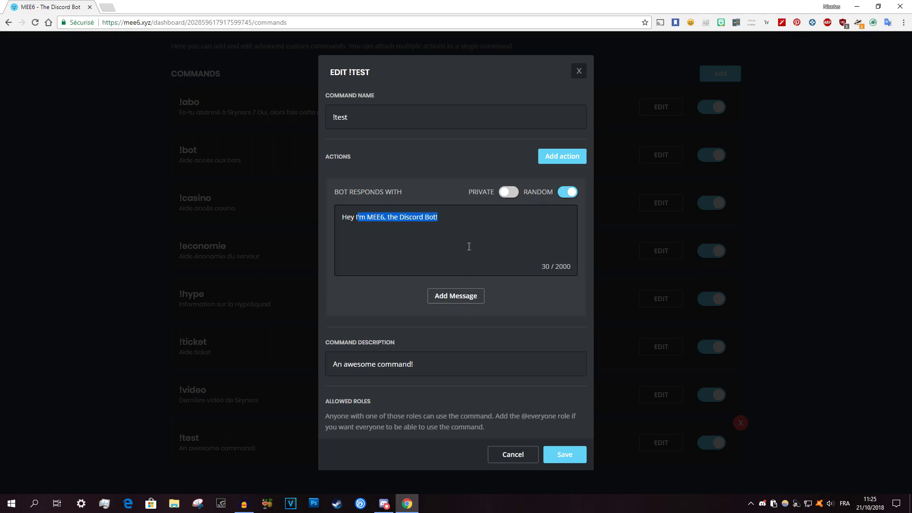
{"action": "left_click", "coordinate": [469, 297]}
{"action": "scroll", "coordinate": [455, 266], "scroll_direction": "down", "scroll_amount": 2}
{"action": "left_click_drag", "start_coordinate": [452, 259], "coordinate": [246, 237]}
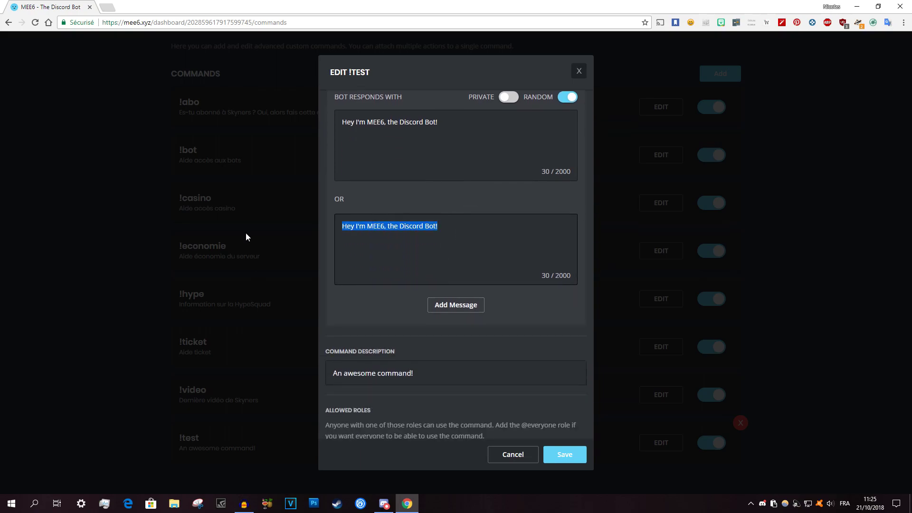
{"action": "key", "text": "BackSpace"}
{"action": "type", "text": "2"}
{"action": "left_click_drag", "start_coordinate": [469, 121], "coordinate": [213, 130]}
{"action": "type", "text": "1"}
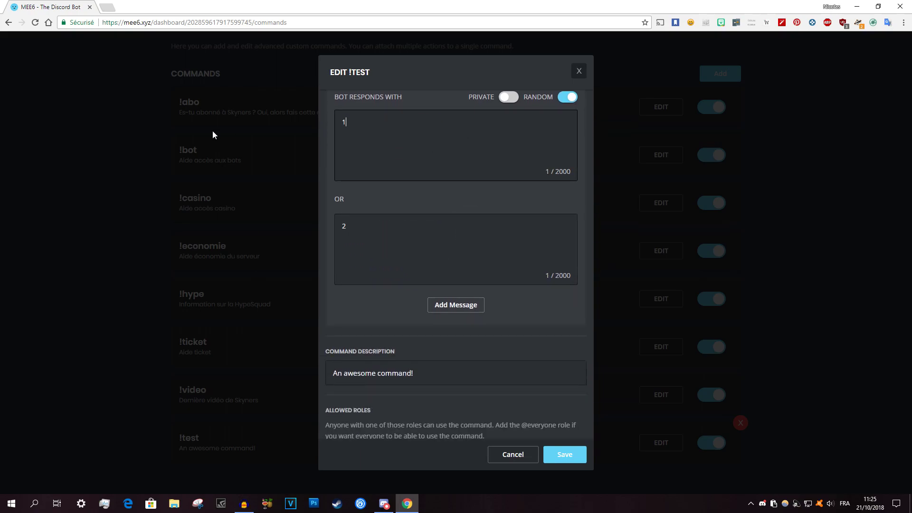
Add a third response message reading "3" and save the !test command
{"action": "left_click", "coordinate": [460, 307]}
{"action": "left_click_drag", "start_coordinate": [447, 319], "coordinate": [295, 330]}
{"action": "key", "text": "BackSpace"}
{"action": "type", "text": "3"}
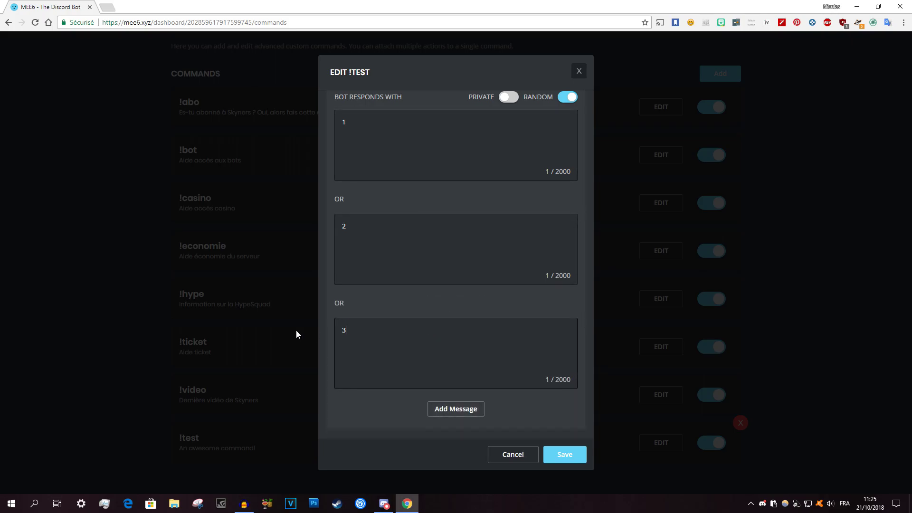
{"action": "scroll", "coordinate": [456, 352], "scroll_direction": "down", "scroll_amount": 2}
{"action": "left_click", "coordinate": [556, 456]}
Switch to Discord and send !test three times in the commands-admin channel to try out the random responses
{"action": "key", "text": "alt+Tab"}
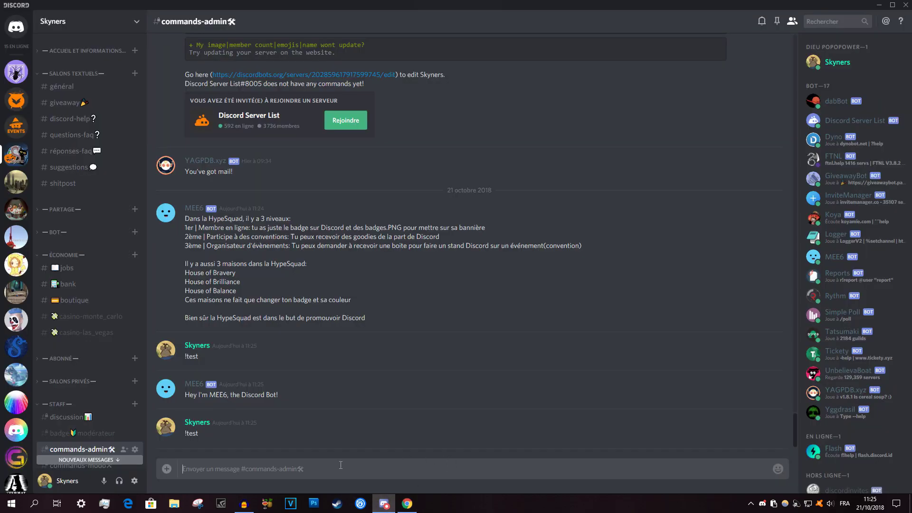
{"action": "type", "text": "!test"}
{"action": "key", "text": "Return"}
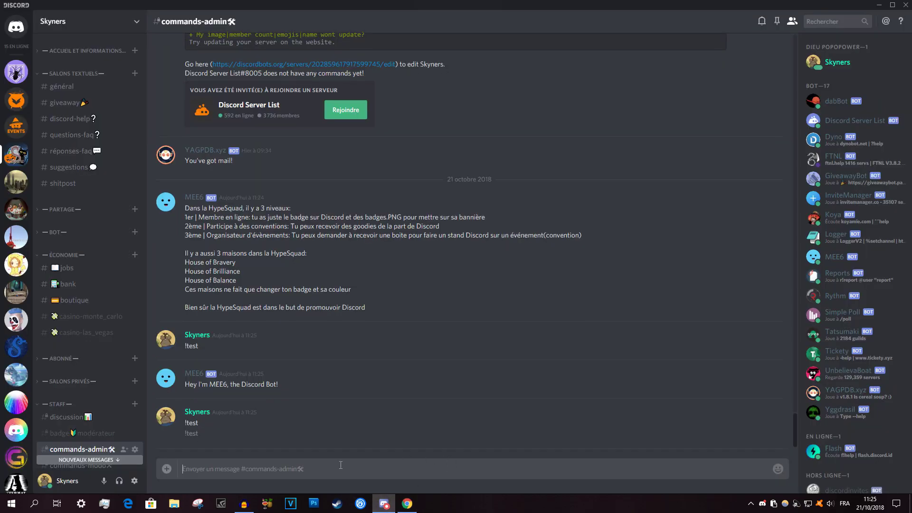
{"action": "left_click_drag", "start_coordinate": [216, 405], "coordinate": [281, 426]}
{"action": "left_click", "coordinate": [230, 481]}
{"action": "type", "text": "!test"}
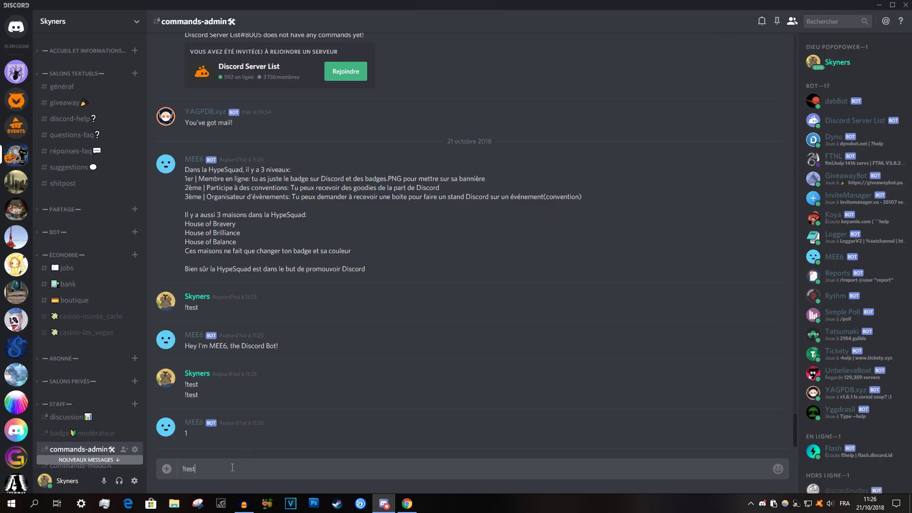
{"action": "key", "text": "Return"}
{"action": "left_click_drag", "start_coordinate": [241, 445], "coordinate": [172, 440]}
{"action": "left_click", "coordinate": [221, 438]}
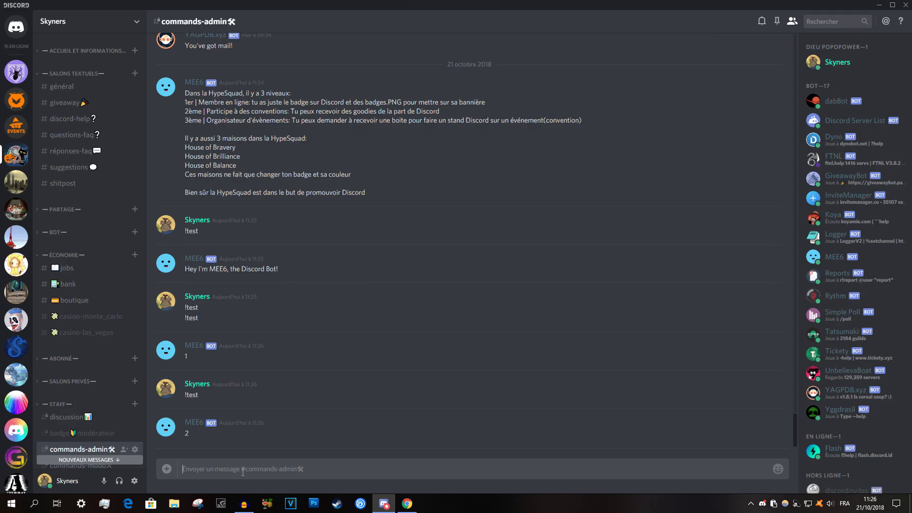
{"action": "type", "text": "!test"}
{"action": "key", "text": "Return"}
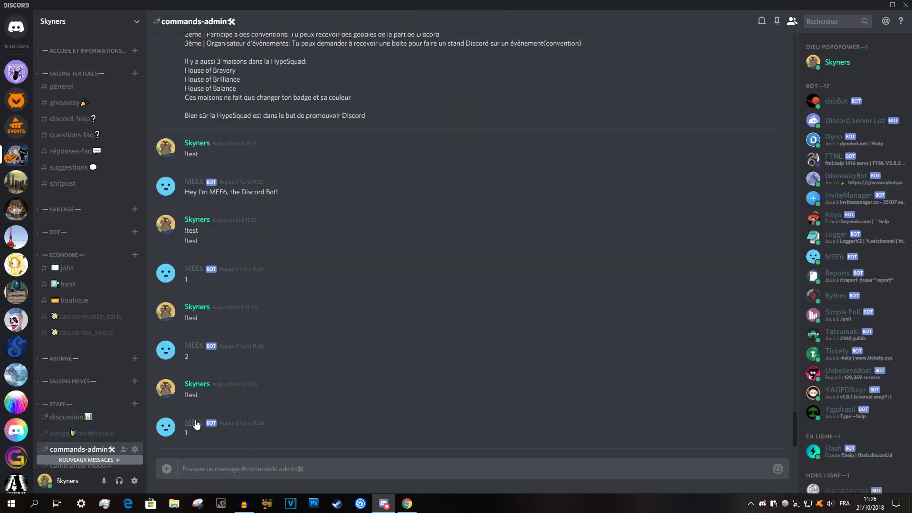
Switch to the MEE6 dashboard in Chrome, turn off random responses for the !test command and add a Send action
{"action": "left_click", "coordinate": [408, 504]}
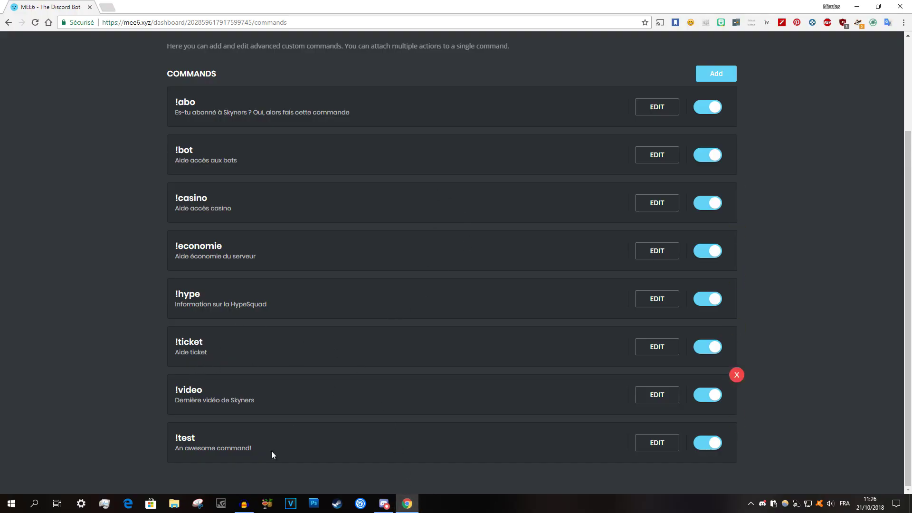
{"action": "left_click", "coordinate": [667, 445]}
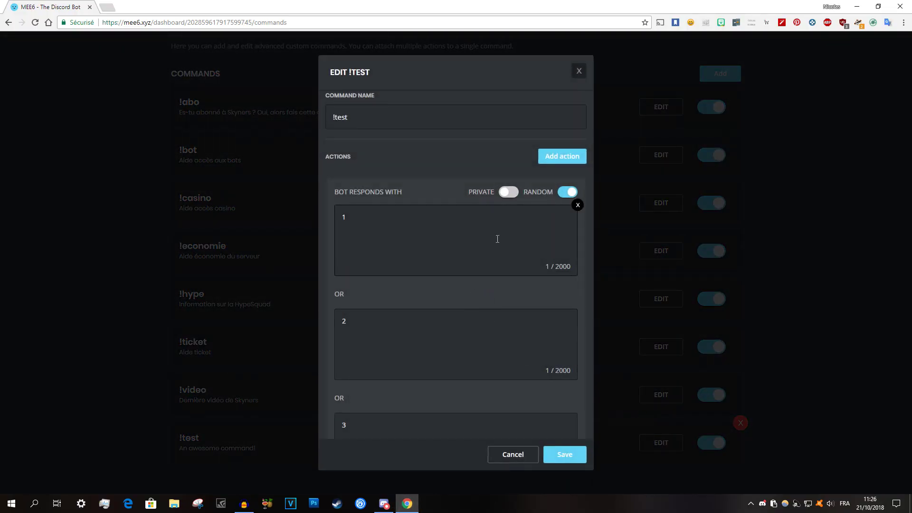
{"action": "left_click", "coordinate": [568, 193]}
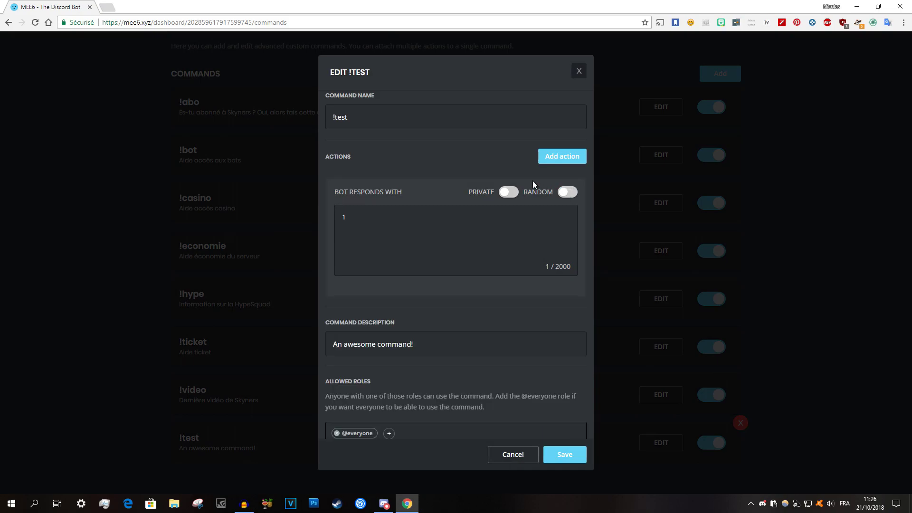
{"action": "left_click", "coordinate": [554, 160]}
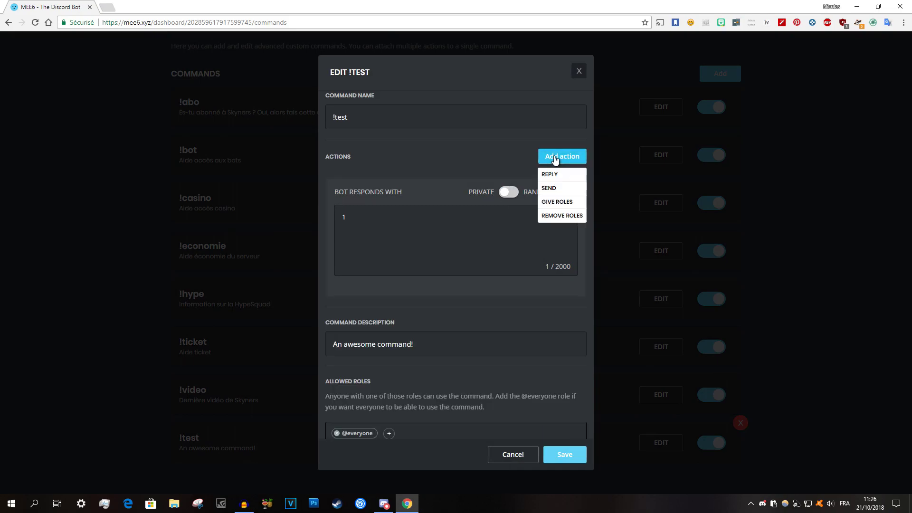
{"action": "left_click", "coordinate": [557, 188]}
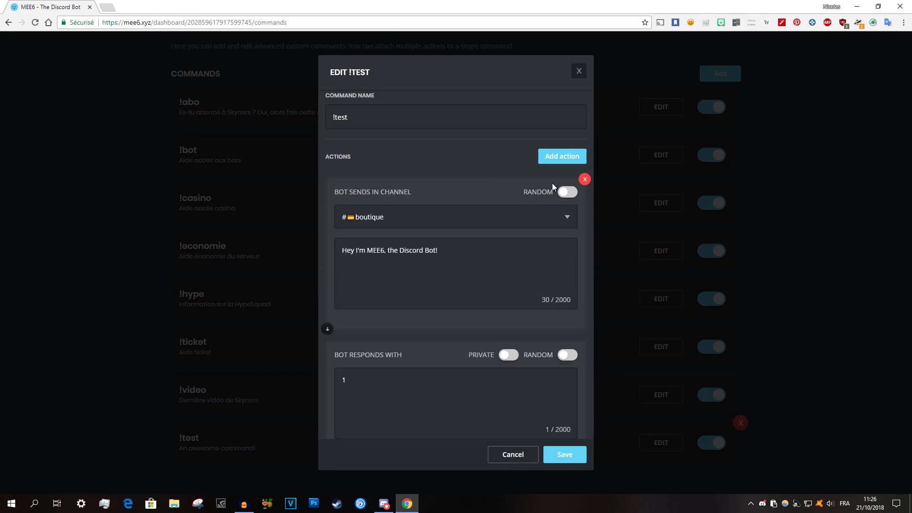
Set the Send action's target channel to logs-msg
{"action": "left_click", "coordinate": [417, 224]}
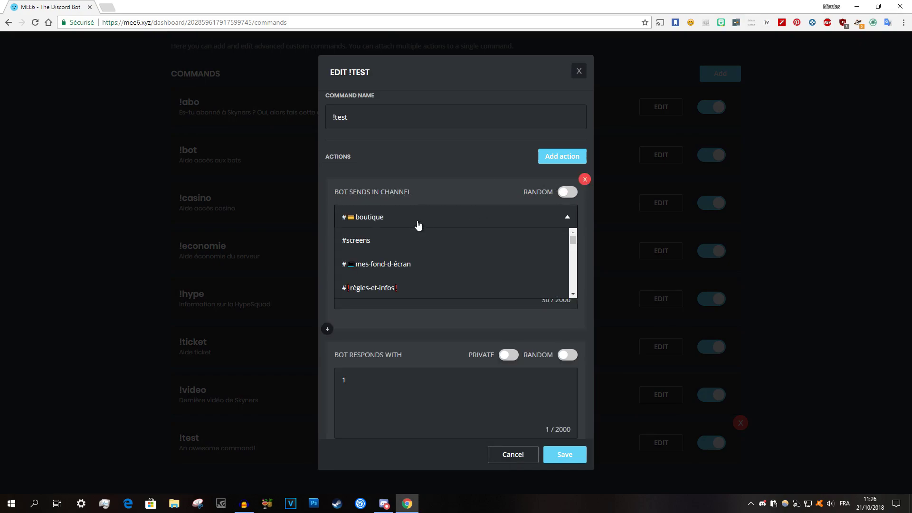
{"action": "scroll", "coordinate": [408, 275], "scroll_direction": "down", "scroll_amount": 5}
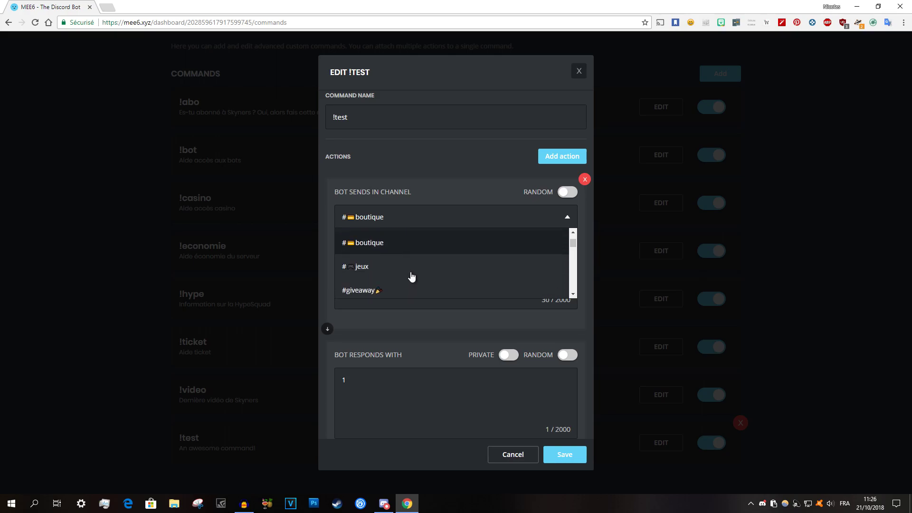
{"action": "scroll", "coordinate": [415, 272], "scroll_direction": "up", "scroll_amount": 1}
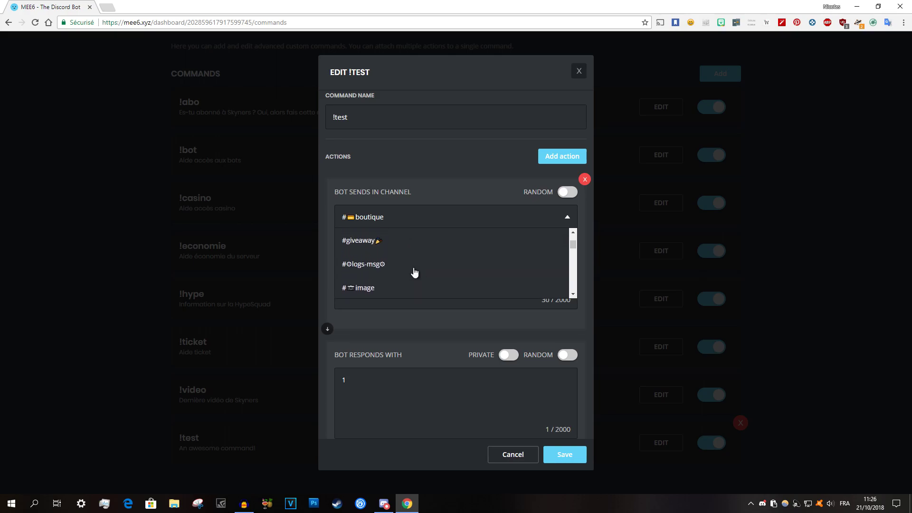
{"action": "left_click", "coordinate": [409, 266]}
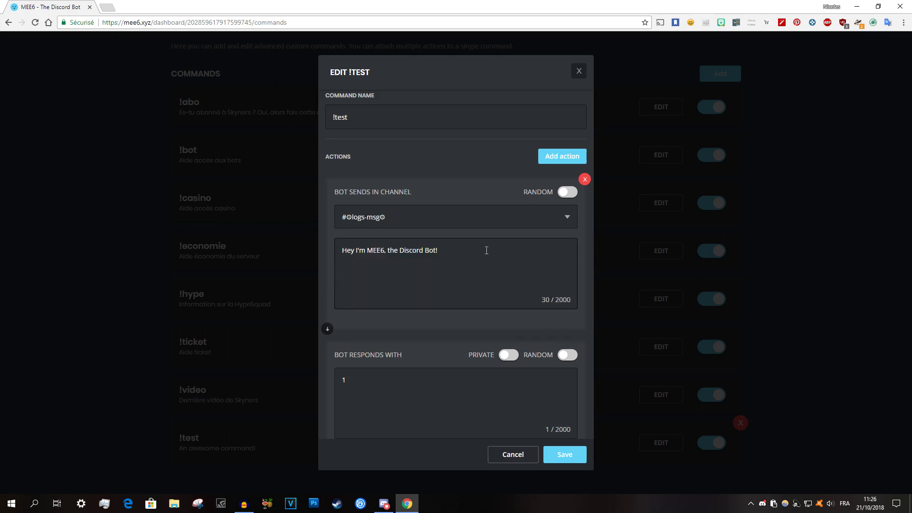
{"action": "left_click_drag", "start_coordinate": [487, 250], "coordinate": [334, 265]}
{"action": "left_click", "coordinate": [419, 196]}
{"action": "scroll", "coordinate": [380, 318], "scroll_direction": "down", "scroll_amount": 2}
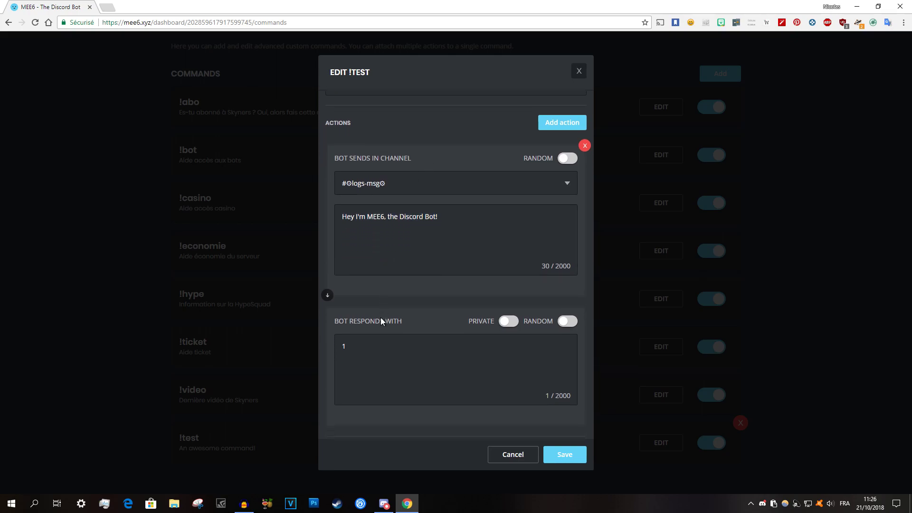
{"action": "scroll", "coordinate": [405, 258], "scroll_direction": "up", "scroll_amount": 2}
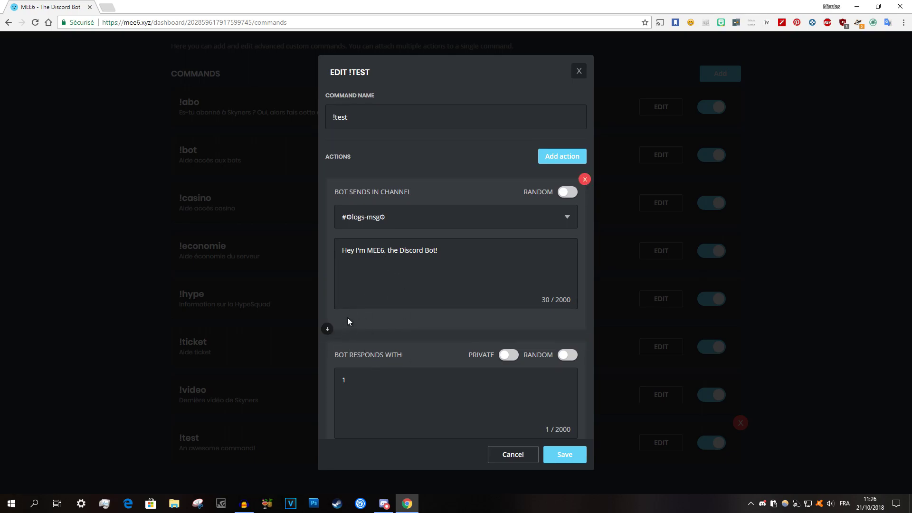
Remove the reply action with the message "1", leave the Send action's random option off and save the !test command
{"action": "left_click", "coordinate": [585, 343]}
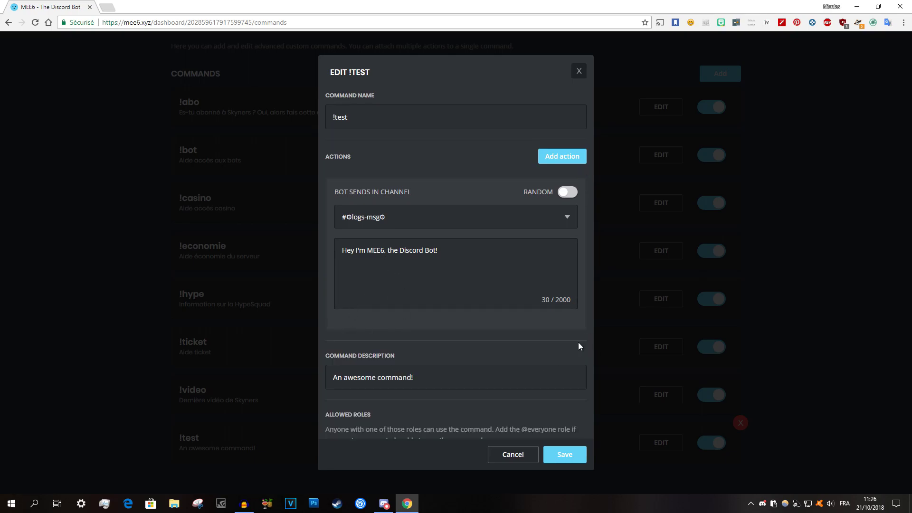
{"action": "left_click", "coordinate": [564, 193]}
{"action": "left_click", "coordinate": [568, 194]}
{"action": "left_click_drag", "start_coordinate": [457, 257], "coordinate": [312, 271]}
{"action": "left_click", "coordinate": [528, 422]}
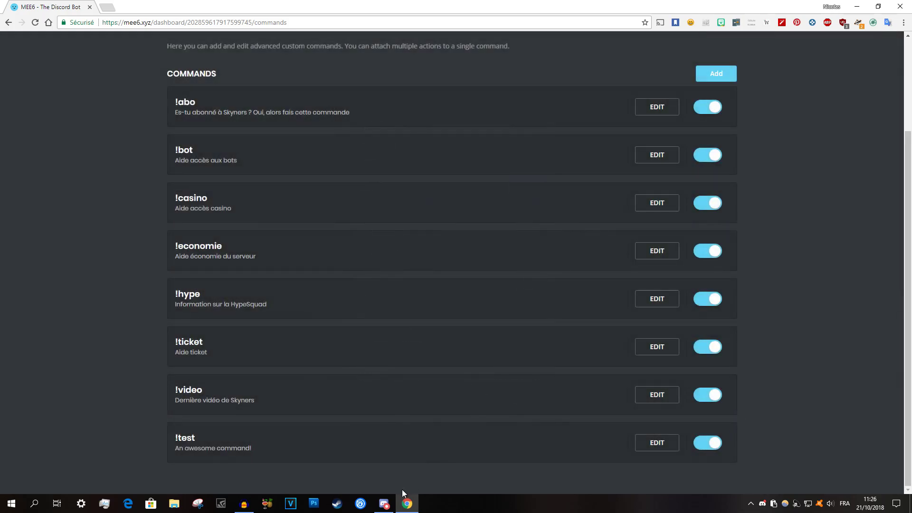
Switch to Discord and send !test in the commands-admin channel
{"action": "left_click", "coordinate": [385, 504]}
{"action": "scroll", "coordinate": [71, 423], "scroll_direction": "down", "scroll_amount": 2}
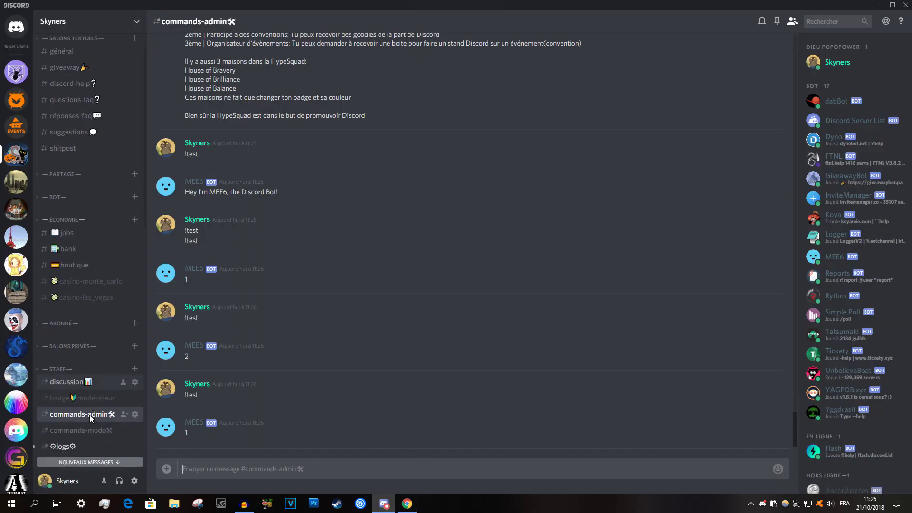
{"action": "type", "text": "!test"}
{"action": "key", "text": "Return"}
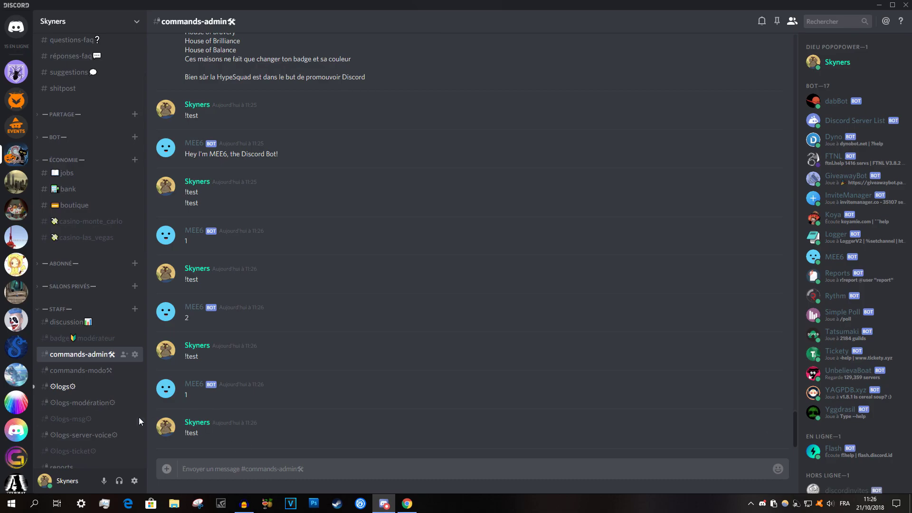
Open the logs-msg channel, check its newest message and go back to the commands-admin channel
{"action": "left_click", "coordinate": [71, 419]}
{"action": "scroll", "coordinate": [310, 368], "scroll_direction": "down", "scroll_amount": 20}
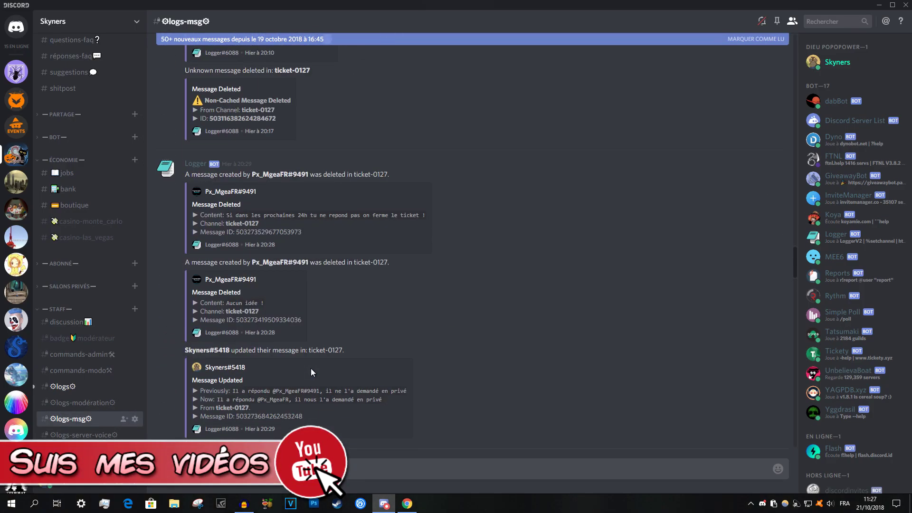
{"action": "scroll", "coordinate": [311, 368], "scroll_direction": "down", "scroll_amount": 20}
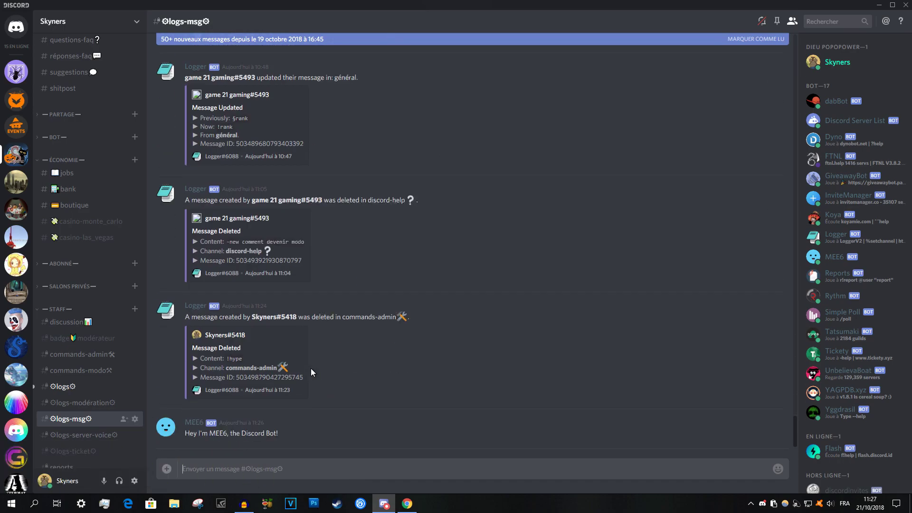
{"action": "left_click_drag", "start_coordinate": [278, 434], "coordinate": [203, 447]}
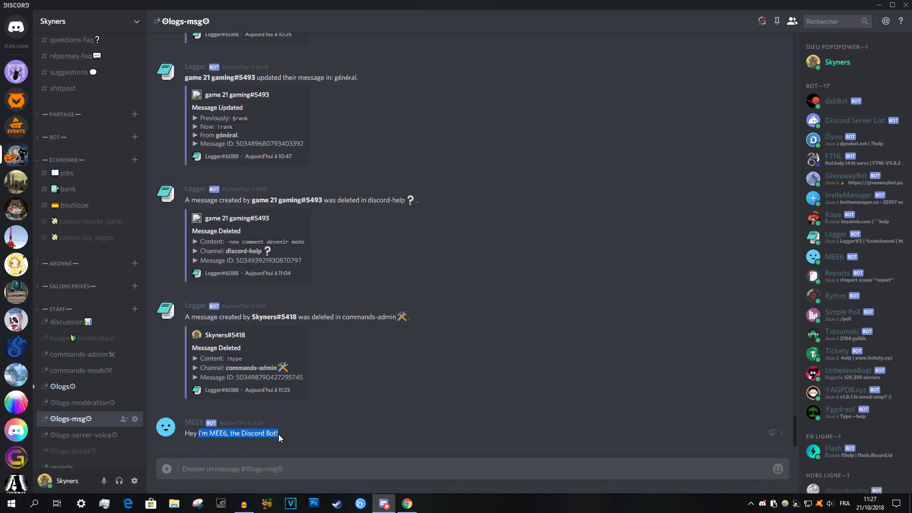
{"action": "left_click", "coordinate": [88, 363]}
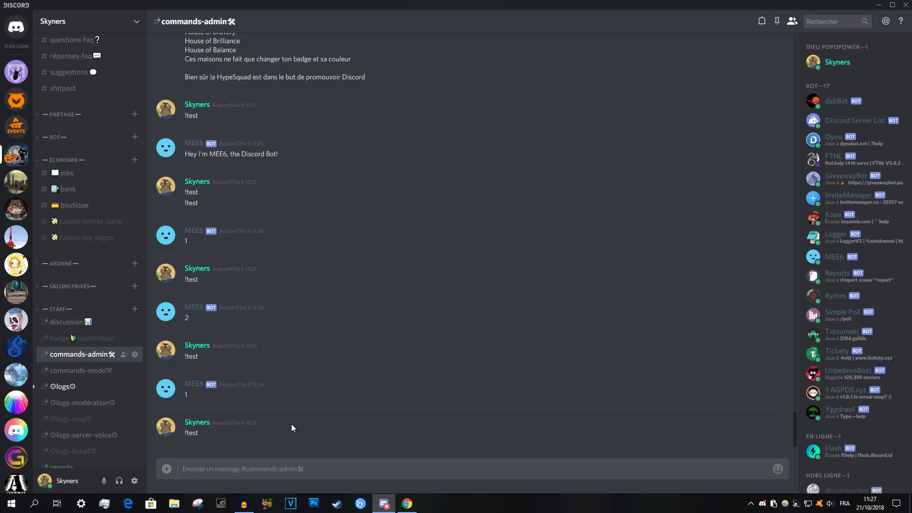
Edit !test in the MEE6 dashboard in Chrome, adding a Give Roles action and removing the Send action
{"action": "left_click", "coordinate": [408, 503]}
{"action": "left_click", "coordinate": [658, 441]}
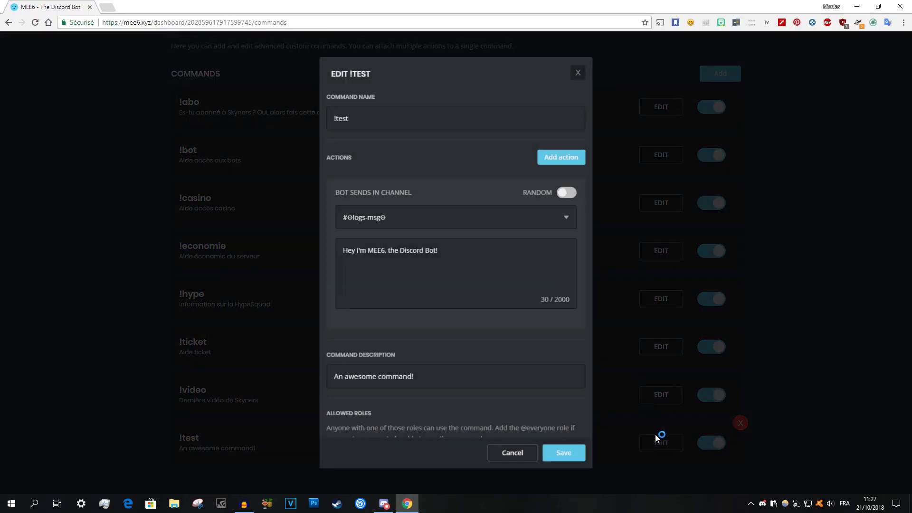
{"action": "left_click", "coordinate": [562, 161]}
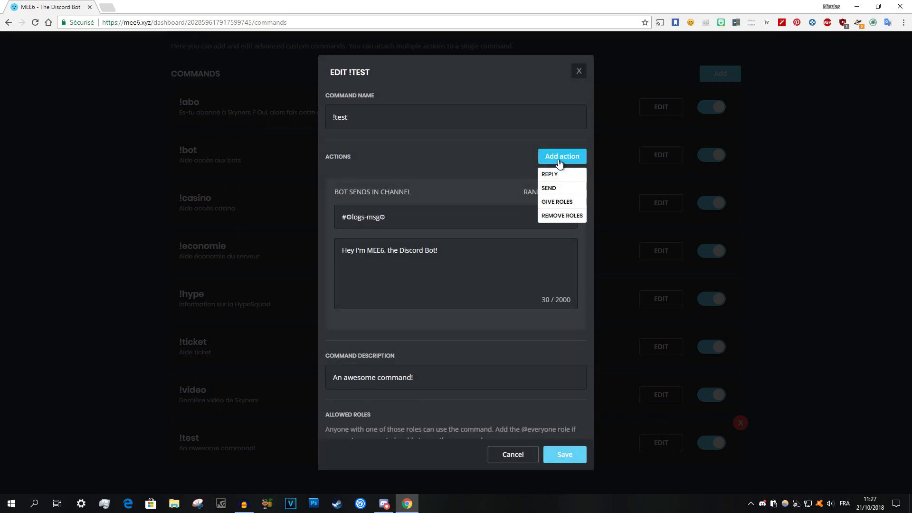
{"action": "left_click", "coordinate": [558, 202]}
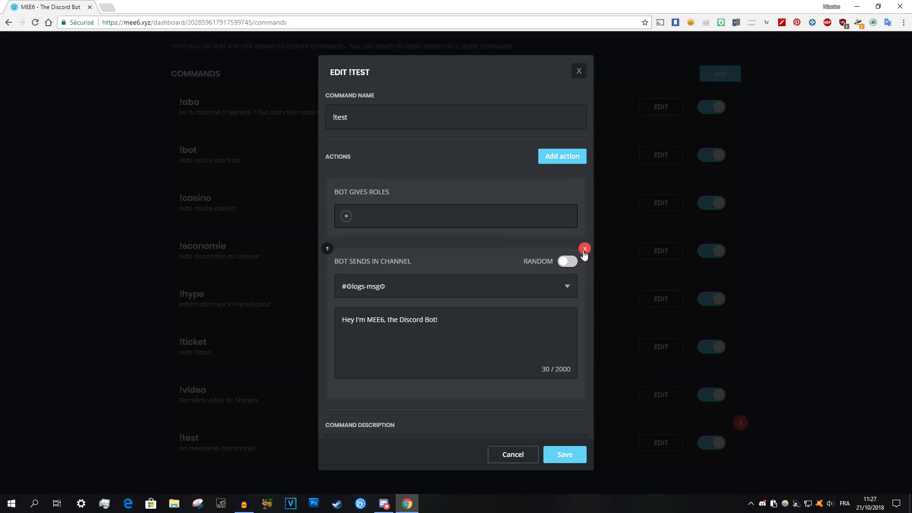
{"action": "left_click", "coordinate": [585, 249]}
Add the Family Sky role to the roles that the bot gives
{"action": "left_click", "coordinate": [347, 216]}
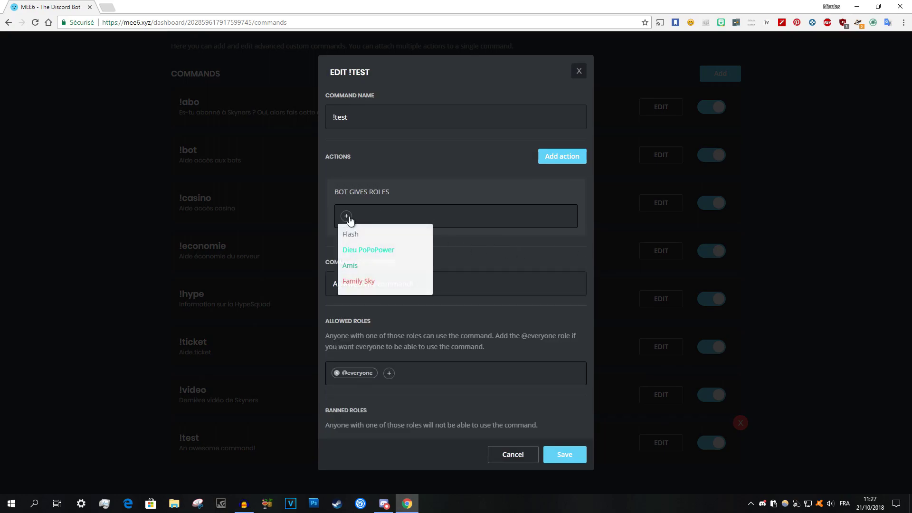
{"action": "scroll", "coordinate": [371, 237], "scroll_direction": "down", "scroll_amount": 1}
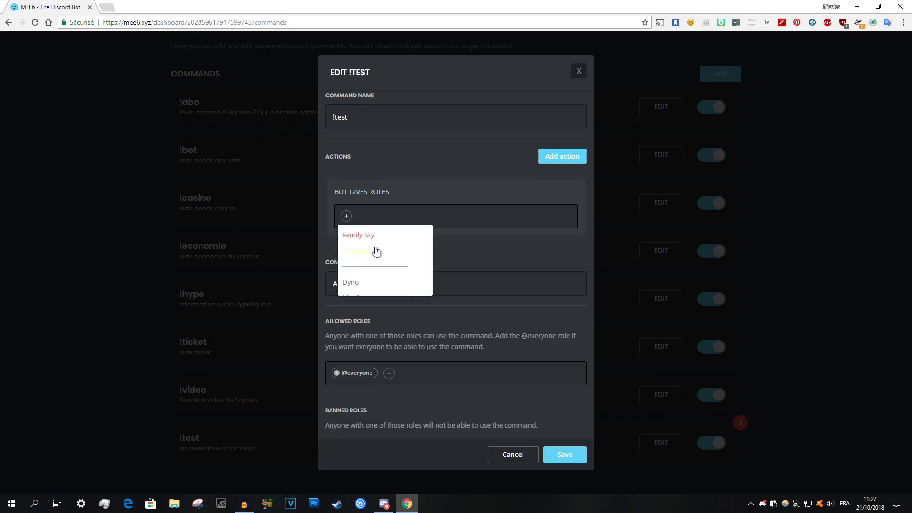
{"action": "left_click", "coordinate": [369, 237]}
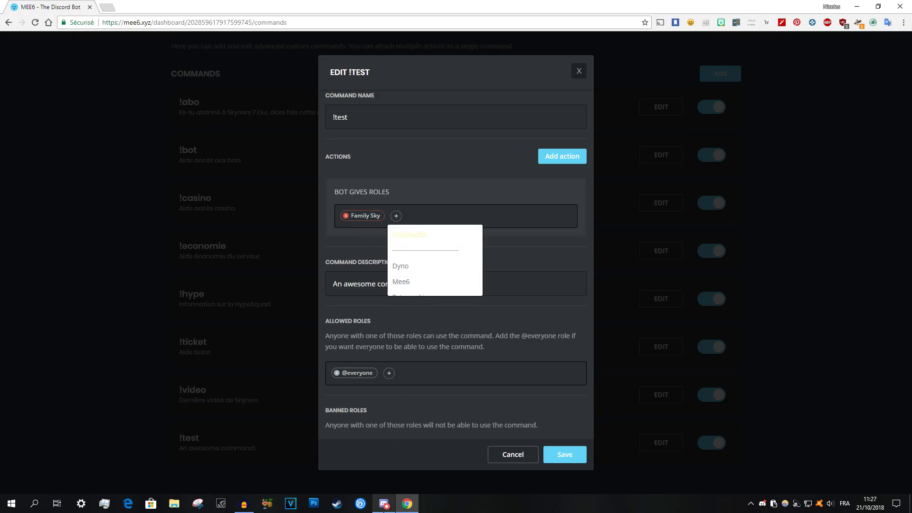
Check the server owner's profile in Discord and return to the !test command in Chrome
{"action": "left_click", "coordinate": [384, 504]}
{"action": "left_click", "coordinate": [846, 65]}
{"action": "left_click", "coordinate": [557, 250]}
{"action": "left_click", "coordinate": [407, 504]}
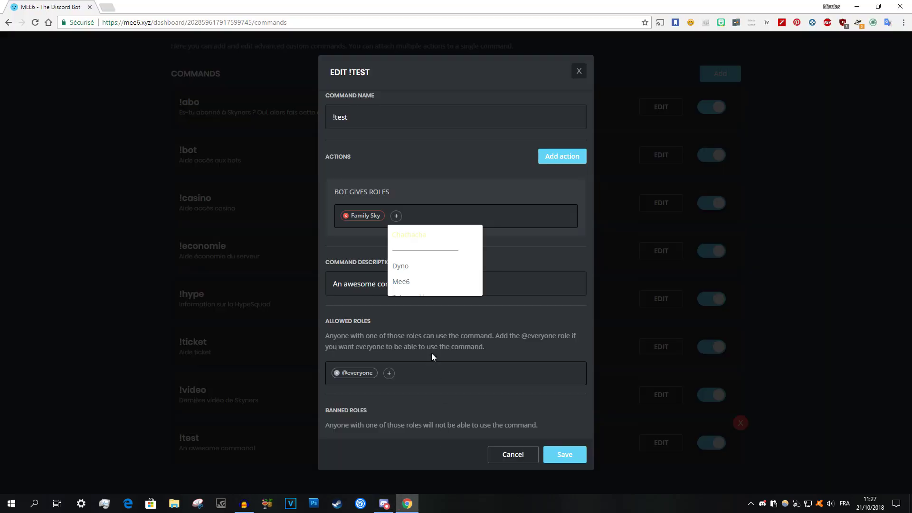
Save the !test command, switch to Discord and send !test in the commands-admin channel
{"action": "left_click", "coordinate": [563, 455]}
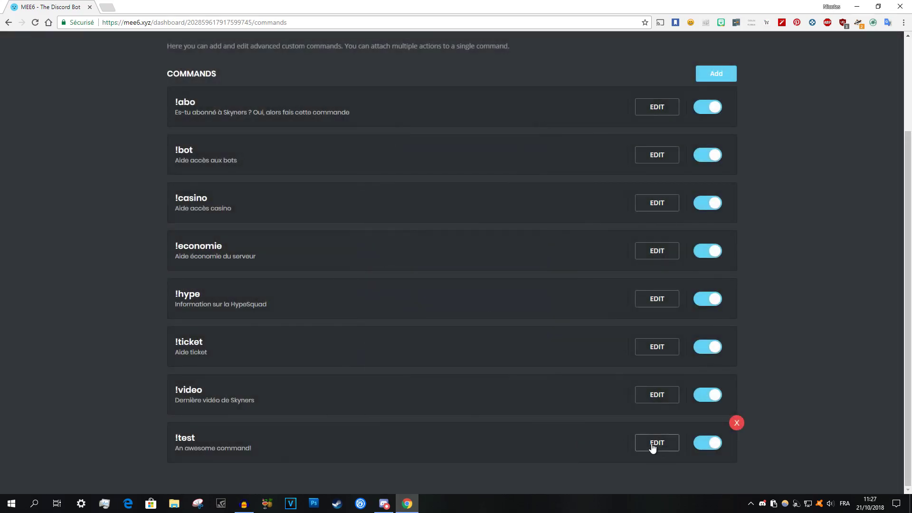
{"action": "left_click", "coordinate": [384, 504]}
{"action": "type", "text": "!test"}
{"action": "key", "text": "Return"}
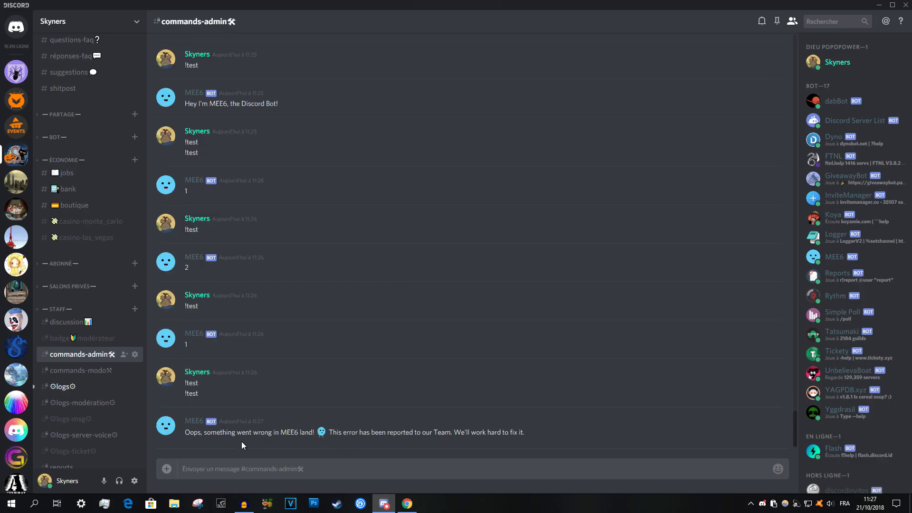
Read the bot's reply, check the server owner's profile and switch back to the MEE6 dashboard in Chrome
{"action": "left_click_drag", "start_coordinate": [214, 433], "coordinate": [376, 433]}
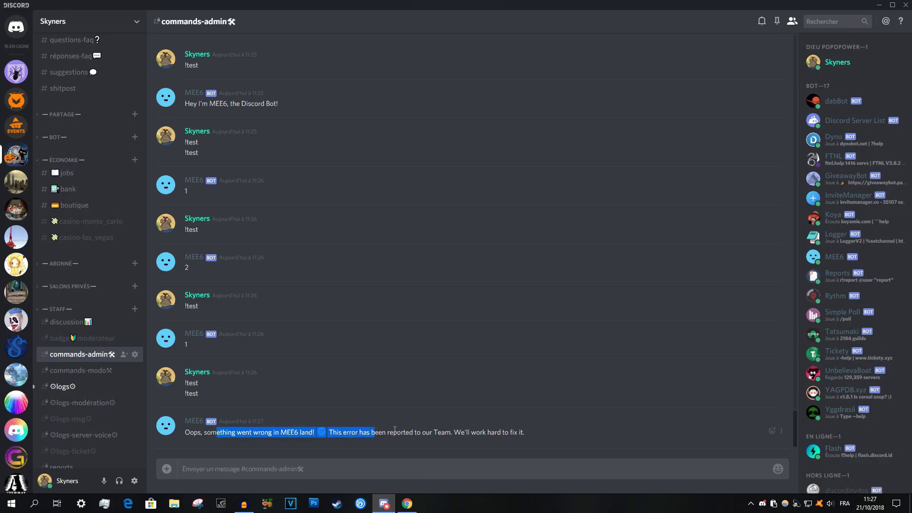
{"action": "left_click", "coordinate": [467, 430]}
{"action": "left_click_drag", "start_coordinate": [543, 436], "coordinate": [492, 434]}
{"action": "left_click", "coordinate": [838, 62]}
{"action": "left_click", "coordinate": [411, 396]}
{"action": "left_click", "coordinate": [406, 504]}
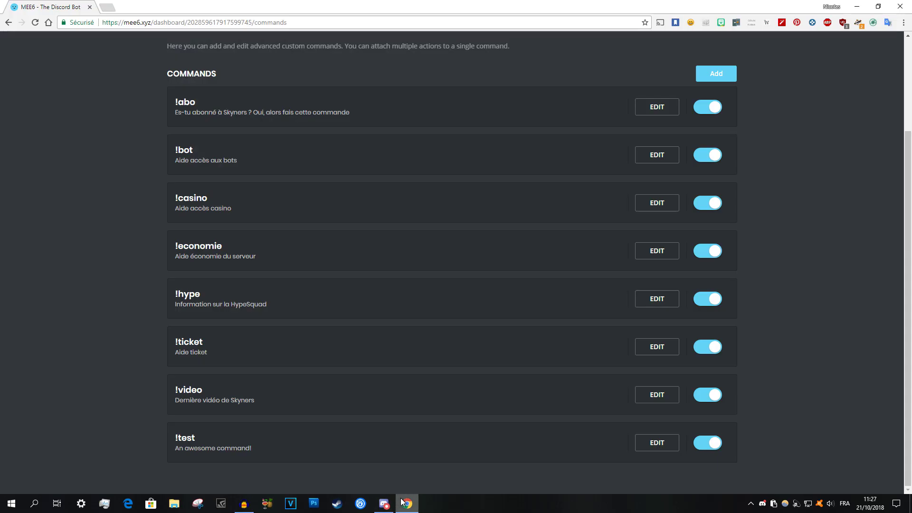
Switch to Discord and send !test again in the commands-admin channel
{"action": "left_click", "coordinate": [384, 503]}
{"action": "type", "text": "!test"}
{"action": "key", "text": "Return"}
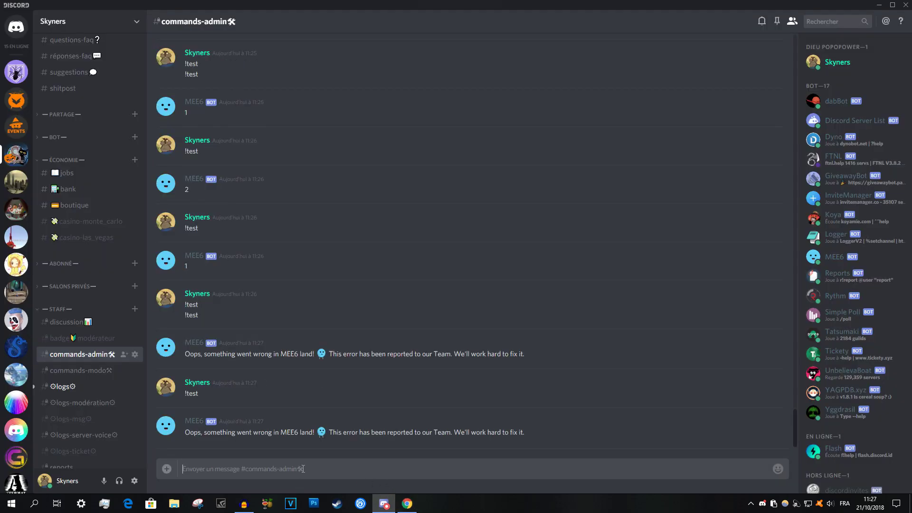
Open the !test command for editing in Chrome and check the server owner's profile in Discord
{"action": "left_click", "coordinate": [406, 504]}
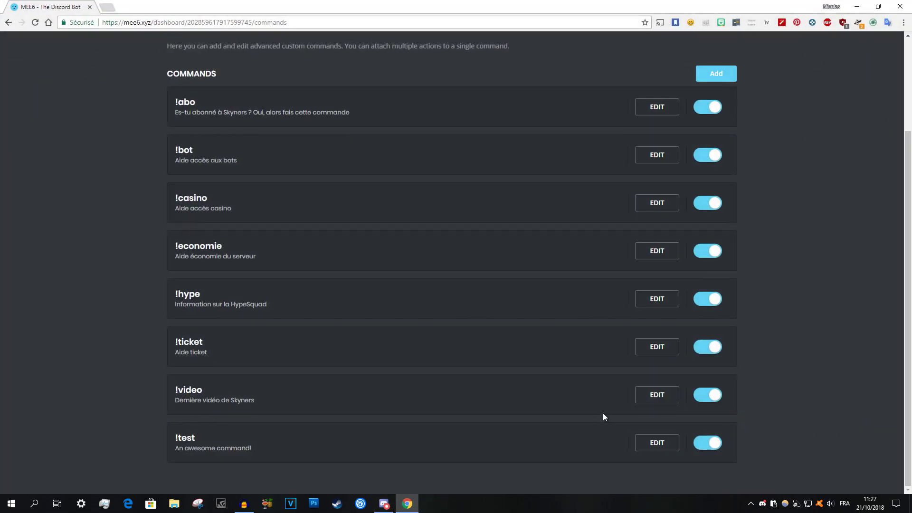
{"action": "left_click", "coordinate": [666, 443]}
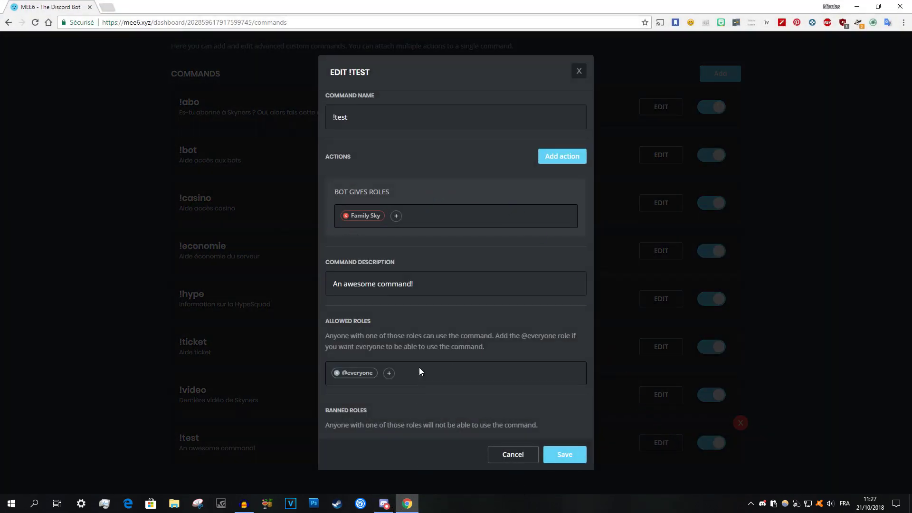
{"action": "mouse_move", "coordinate": [391, 506]}
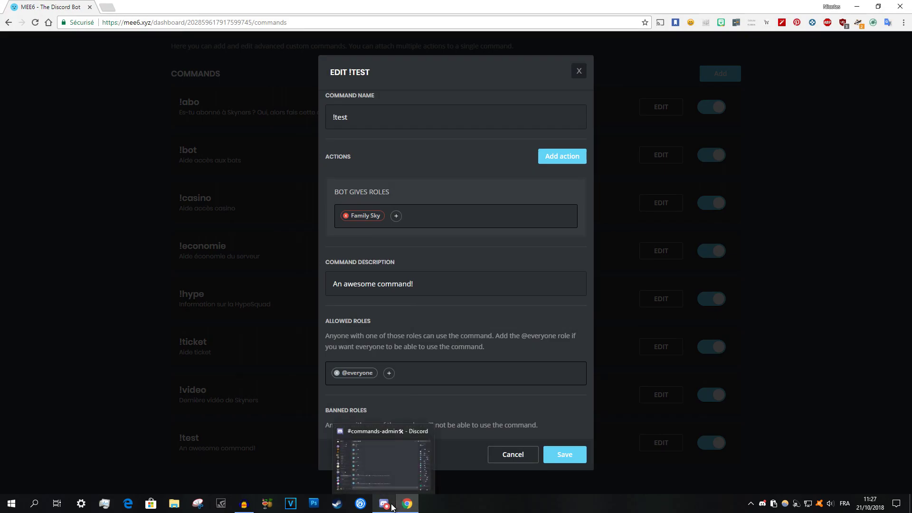
{"action": "left_click", "coordinate": [385, 505]}
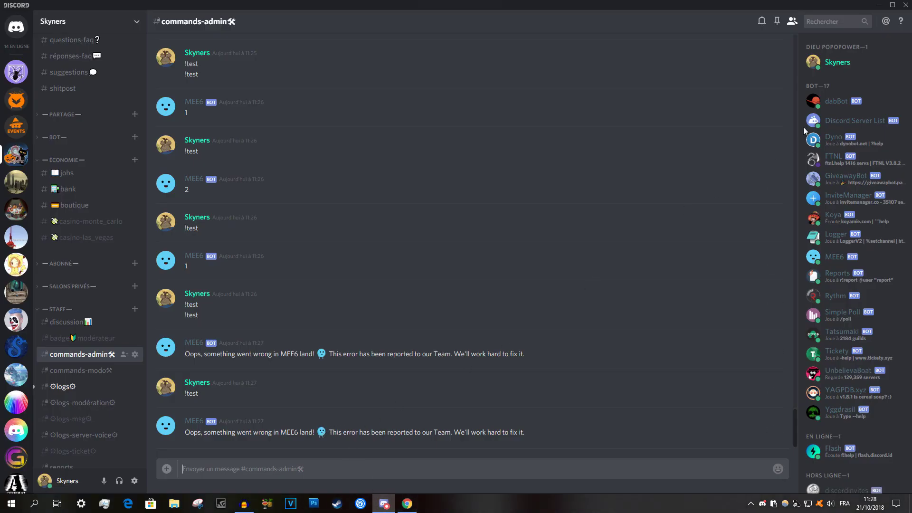
{"action": "left_click", "coordinate": [837, 63]}
{"action": "left_click", "coordinate": [543, 217]}
Open the Discord server settings and examine the Mee6 and Family Sky roles in the role list
{"action": "left_click", "coordinate": [81, 21]}
{"action": "left_click", "coordinate": [112, 65]}
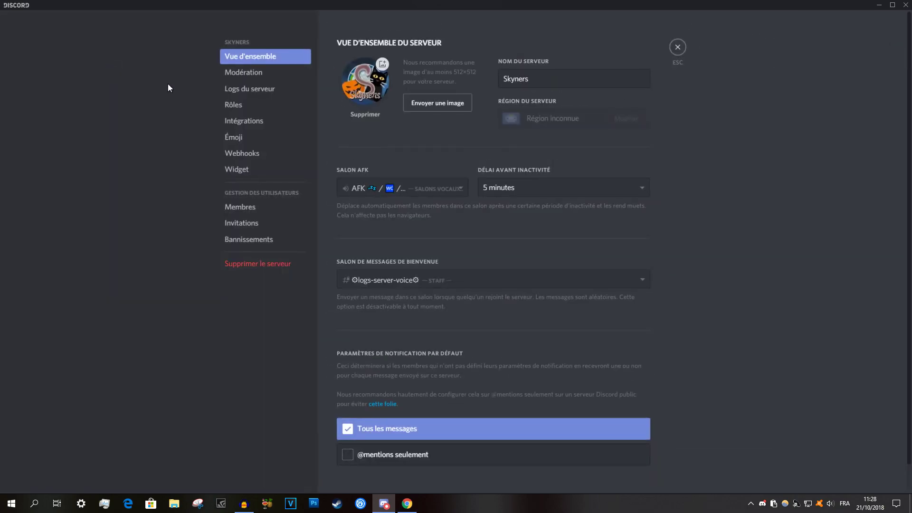
{"action": "left_click", "coordinate": [248, 110]}
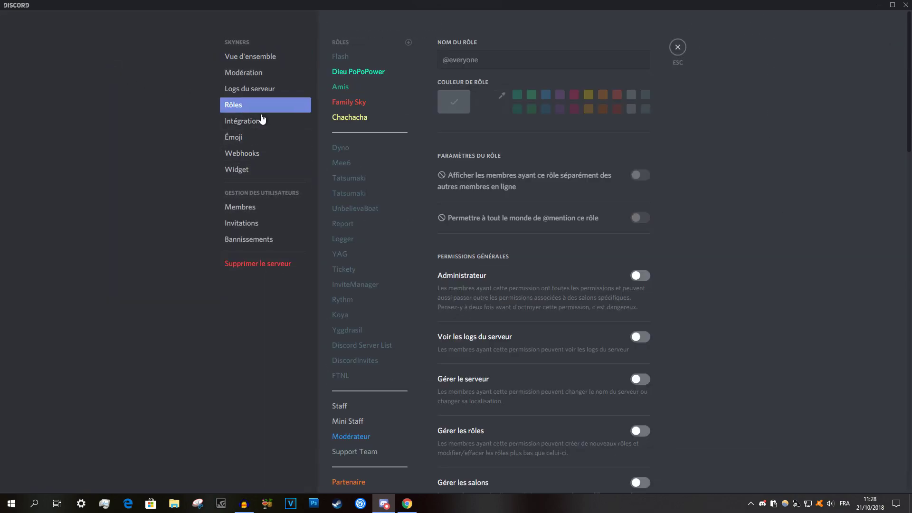
{"action": "left_click", "coordinate": [356, 163]}
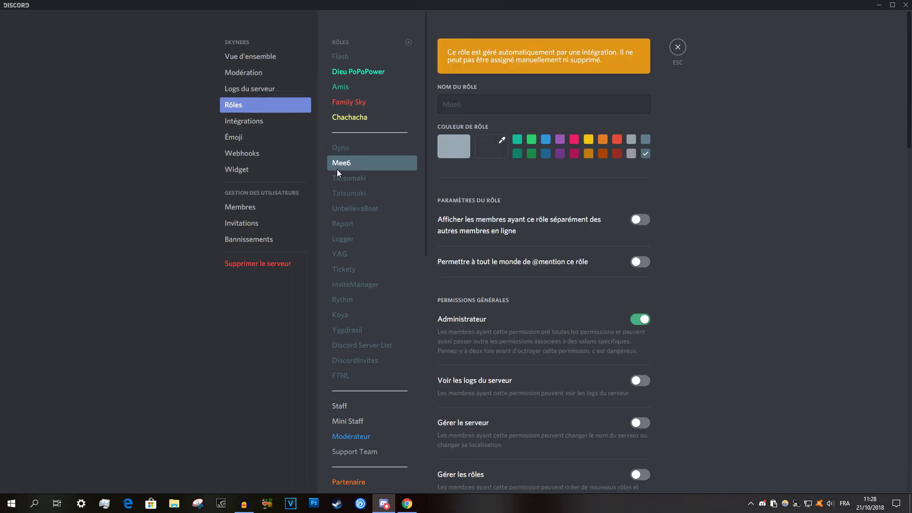
{"action": "left_click", "coordinate": [351, 102]}
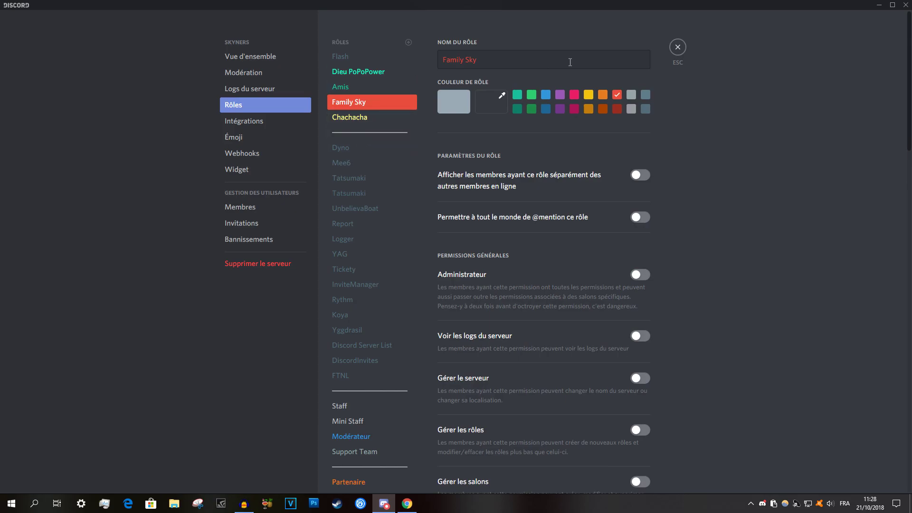
{"action": "left_click", "coordinate": [677, 52]}
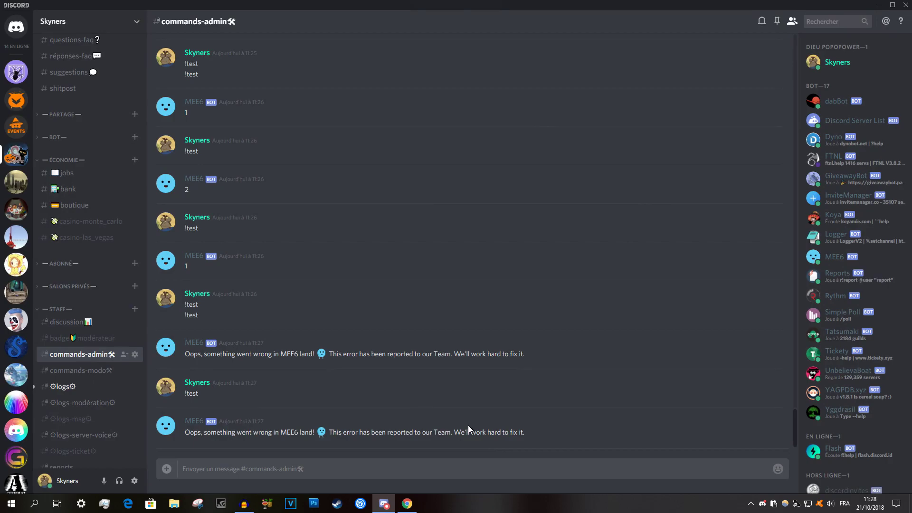
Switch to Chrome and remove the Family Sky role from the roles the bot gives in the !test command
{"action": "left_click", "coordinate": [407, 504]}
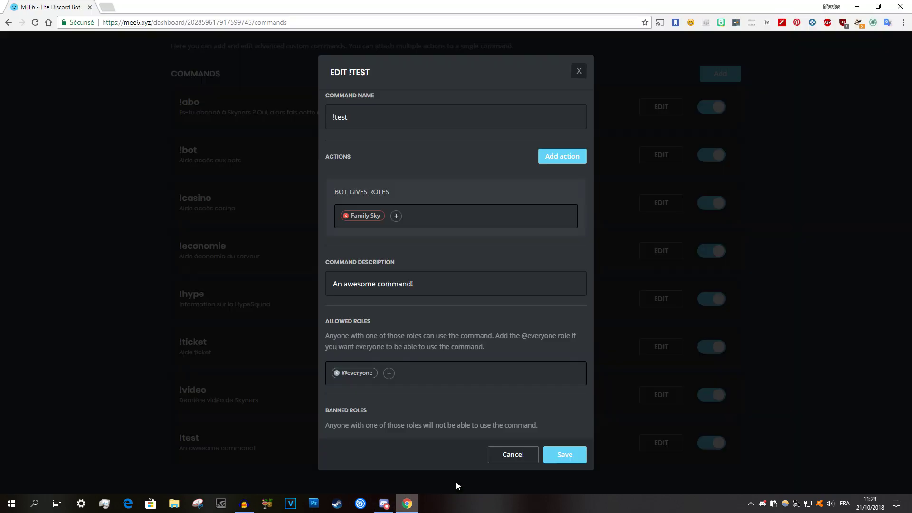
{"action": "left_click", "coordinate": [346, 217]}
{"action": "left_click", "coordinate": [346, 217]}
{"action": "scroll", "coordinate": [394, 260], "scroll_direction": "down", "scroll_amount": 3}
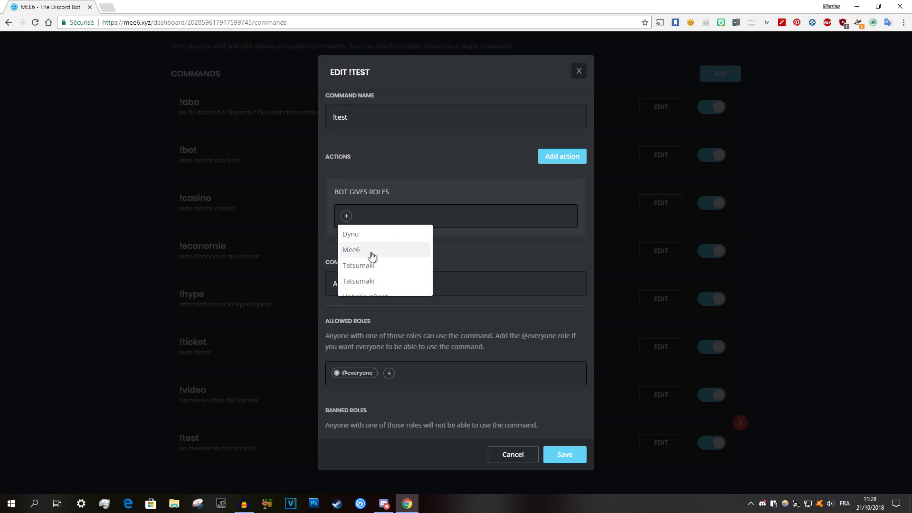
{"action": "scroll", "coordinate": [387, 263], "scroll_direction": "down", "scroll_amount": 3}
{"action": "scroll", "coordinate": [385, 265], "scroll_direction": "down", "scroll_amount": 5}
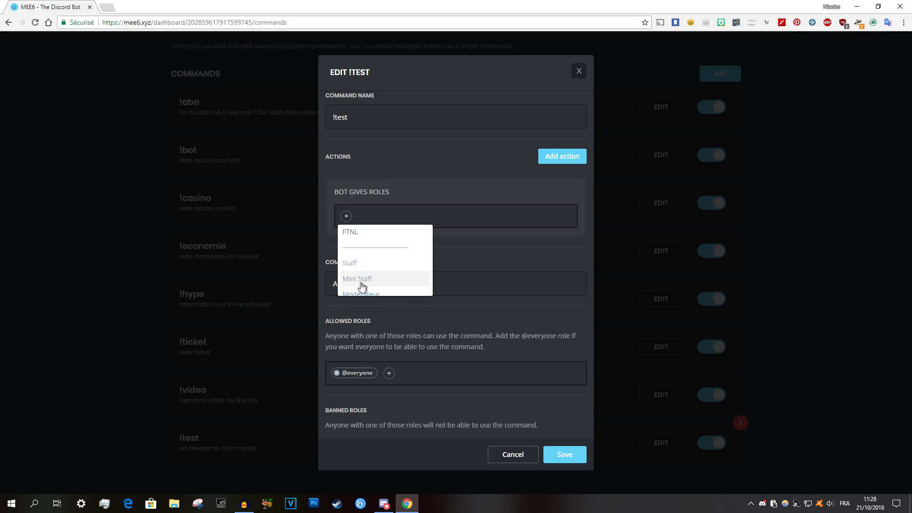
Check the server owner's profile in Discord, and save the !test command in Chrome with Mini Staff as the given role
{"action": "left_click", "coordinate": [392, 508]}
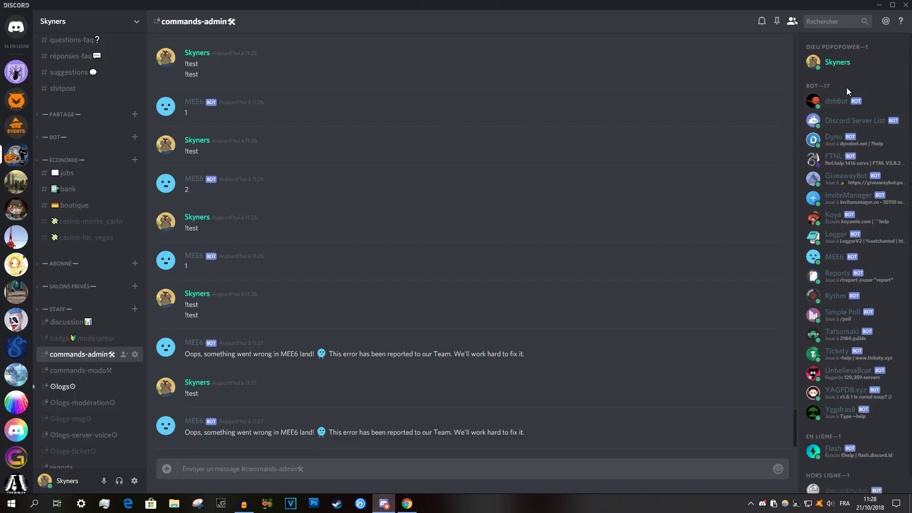
{"action": "left_click", "coordinate": [844, 69]}
{"action": "left_click", "coordinate": [408, 503]}
{"action": "left_click", "coordinate": [568, 461]}
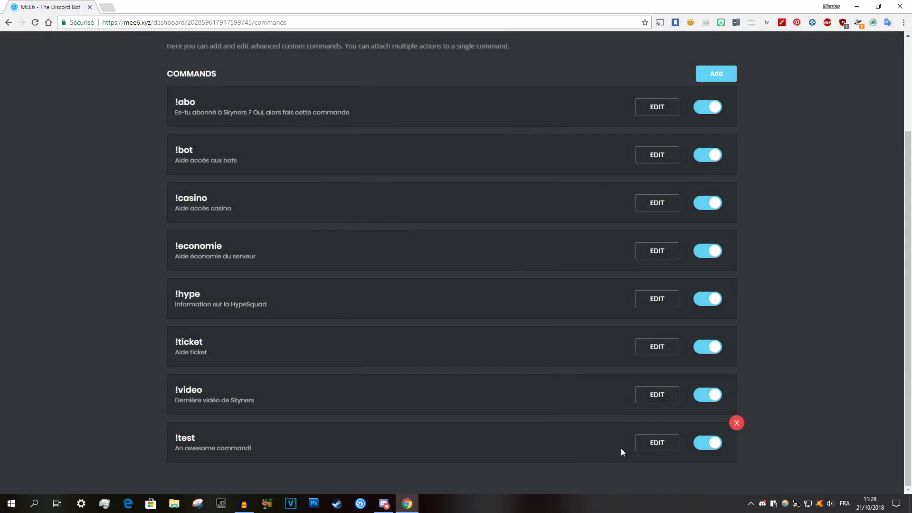
Send !test in the commands-admin channel in Discord and check the roles on the server owner's profile
{"action": "left_click", "coordinate": [385, 505]}
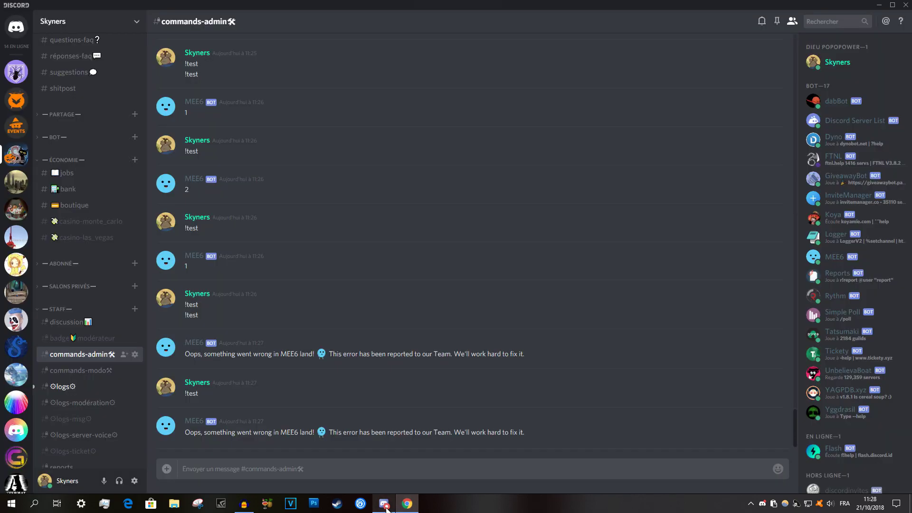
{"action": "type", "text": "!t"}
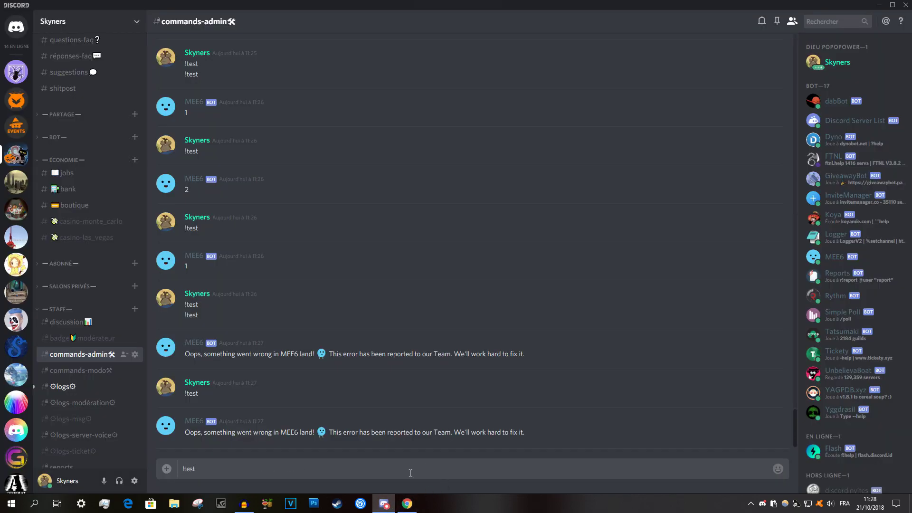
{"action": "type", "text": "est"}
{"action": "key", "text": "Return"}
{"action": "left_click", "coordinate": [838, 62]}
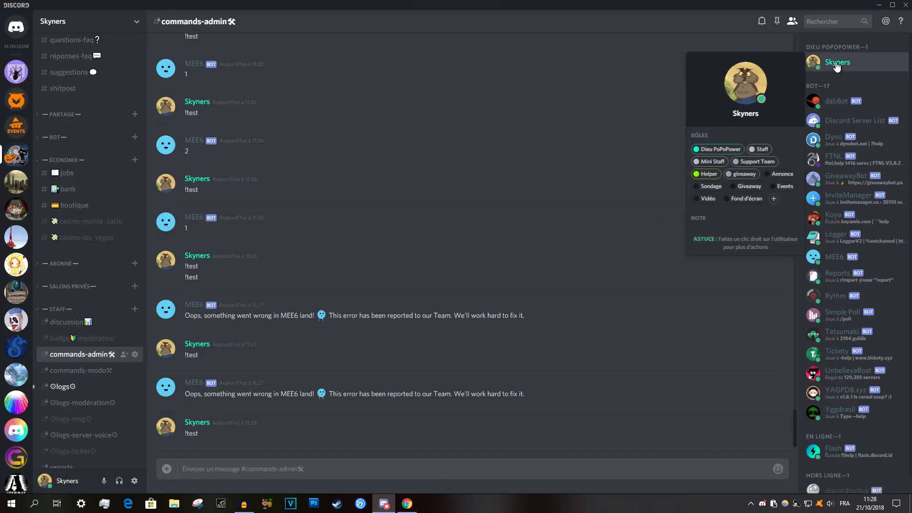
{"action": "left_click", "coordinate": [533, 244]}
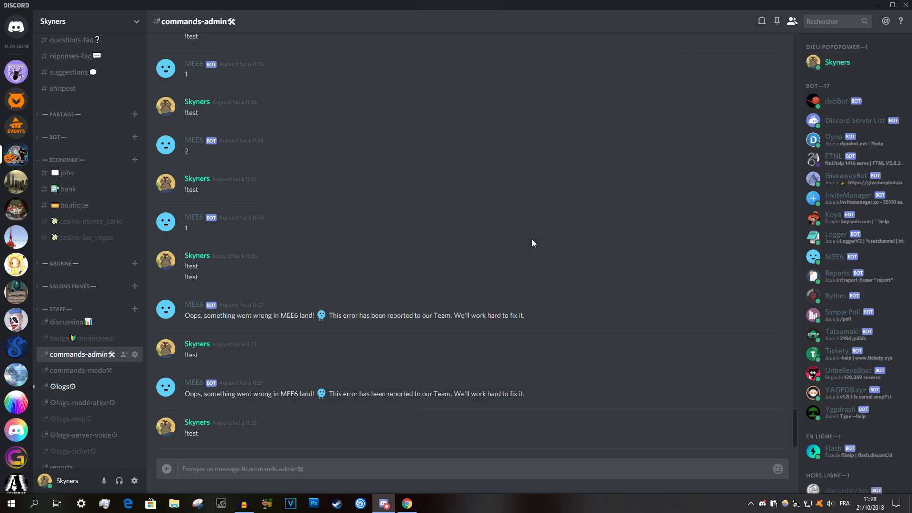
Reopen the !test command in Chrome and remove the Mini Staff role from the roles the bot gives
{"action": "left_click", "coordinate": [412, 504]}
{"action": "left_click", "coordinate": [661, 443]}
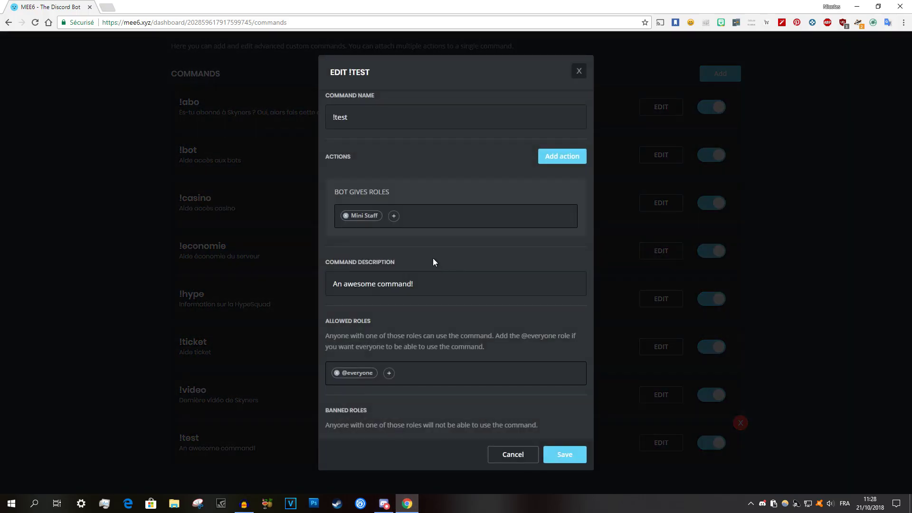
{"action": "scroll", "coordinate": [452, 247], "scroll_direction": "down", "scroll_amount": 1}
{"action": "scroll", "coordinate": [419, 285], "scroll_direction": "up", "scroll_amount": 1}
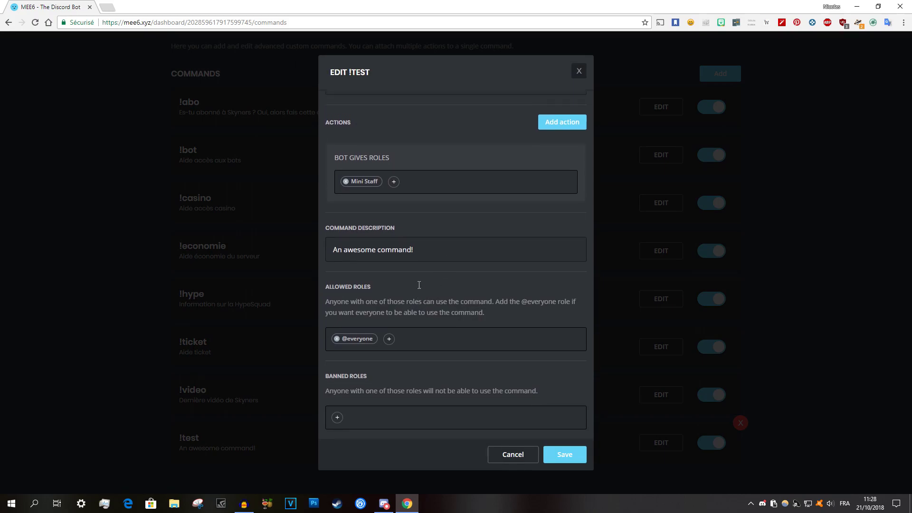
{"action": "left_click", "coordinate": [346, 216]}
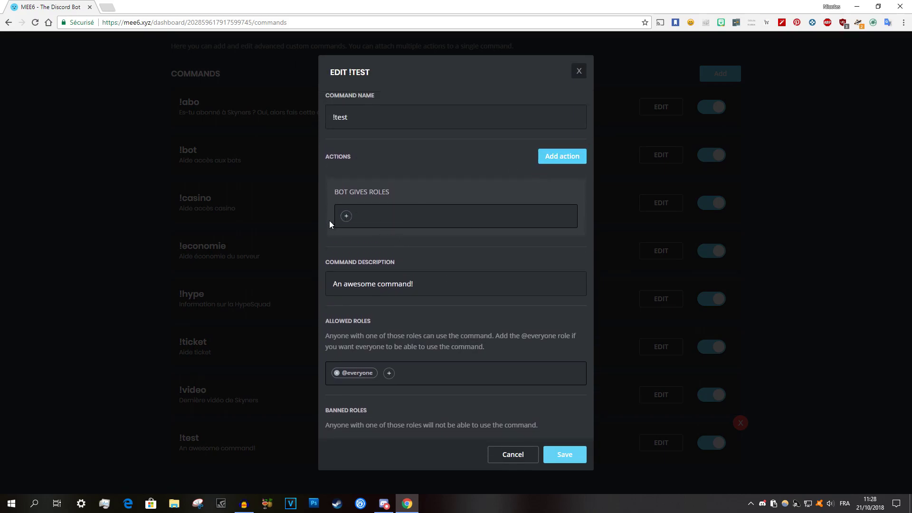
{"action": "left_click", "coordinate": [345, 218]}
{"action": "scroll", "coordinate": [377, 263], "scroll_direction": "down", "scroll_amount": 3}
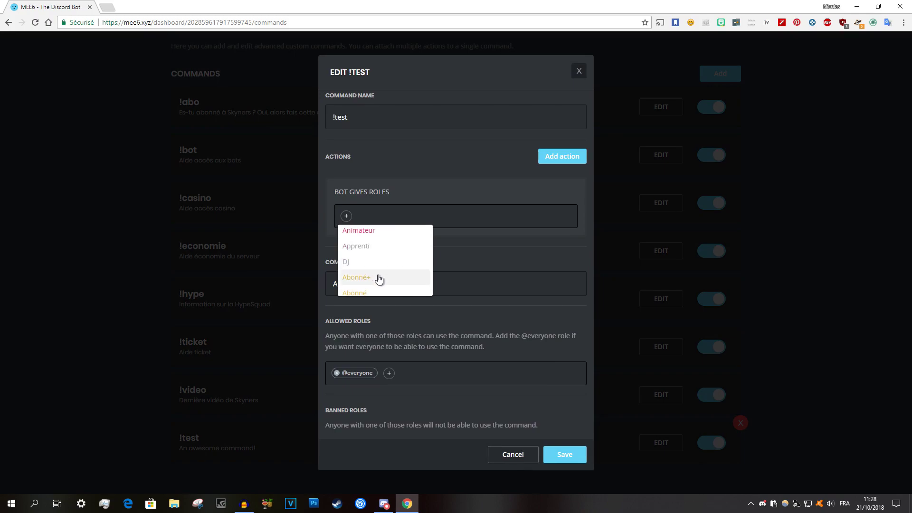
Check the server owner's profile in Discord, and save the !test command in Chrome with Abonné as the given role
{"action": "left_click", "coordinate": [384, 503]}
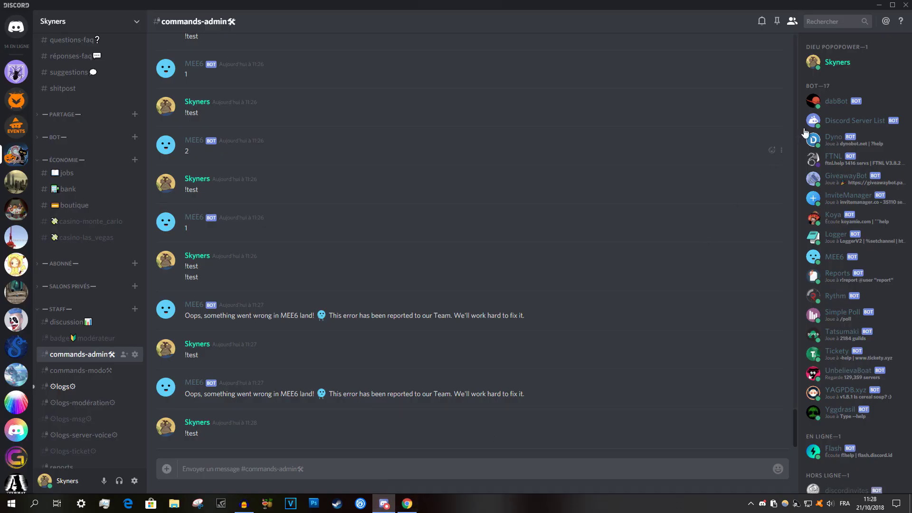
{"action": "left_click", "coordinate": [838, 70]}
{"action": "left_click", "coordinate": [622, 220]}
{"action": "left_click", "coordinate": [393, 507]}
{"action": "left_click", "coordinate": [367, 291]}
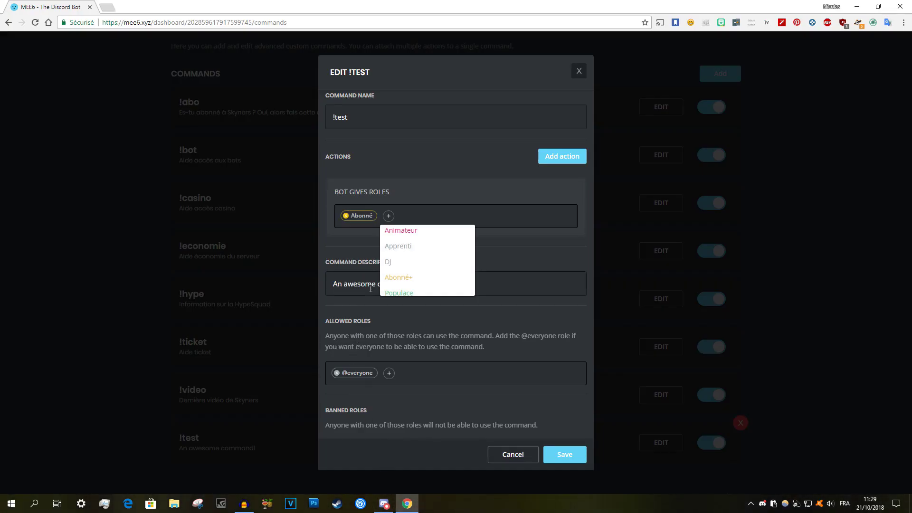
{"action": "left_click", "coordinate": [561, 453]}
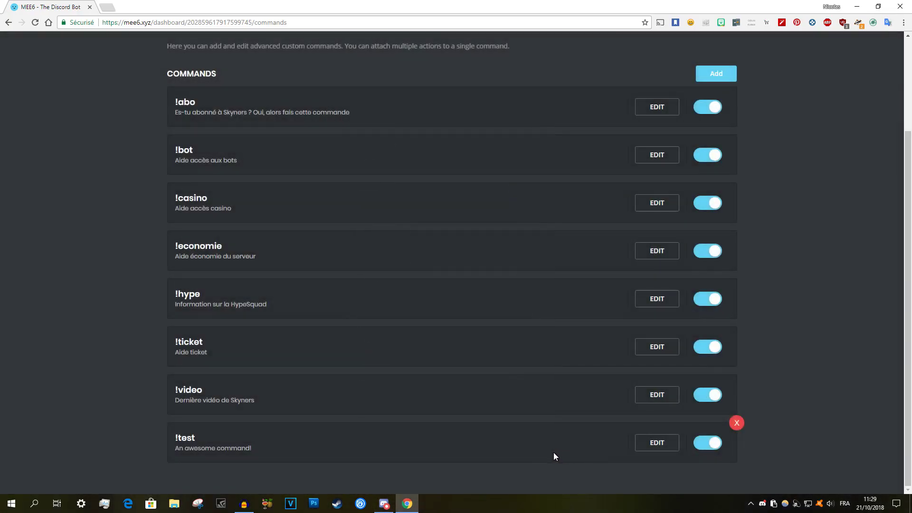
Switch to Discord, send !test in the commands-admin channel and inspect the server owner's roles
{"action": "left_click", "coordinate": [394, 508]}
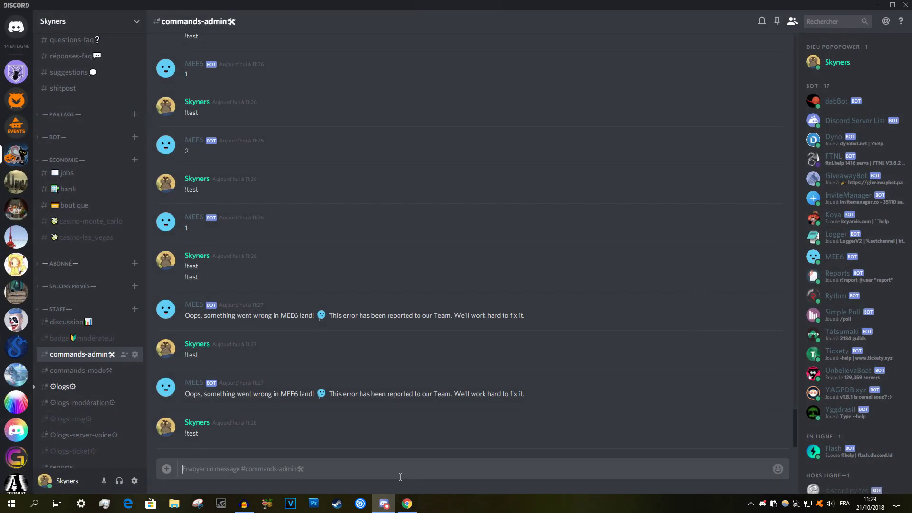
{"action": "type", "text": "!test"}
{"action": "key", "text": "Return"}
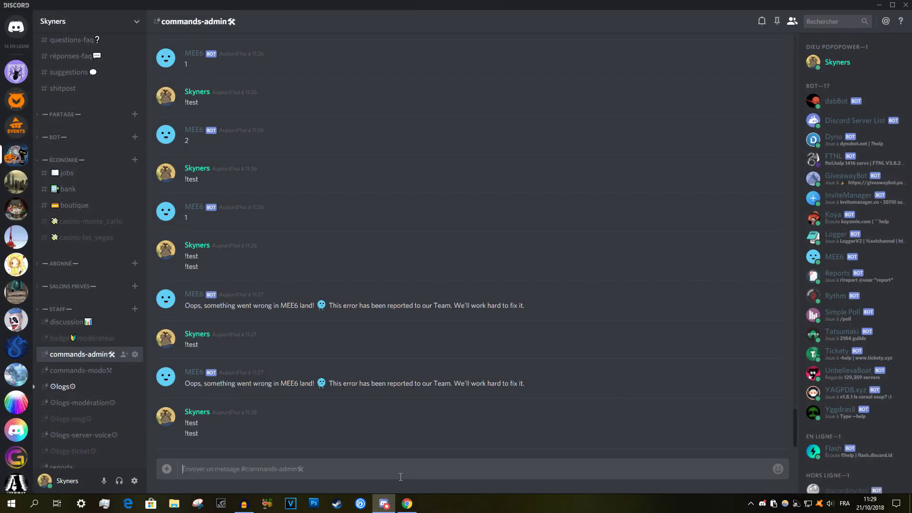
{"action": "left_click", "coordinate": [836, 62]}
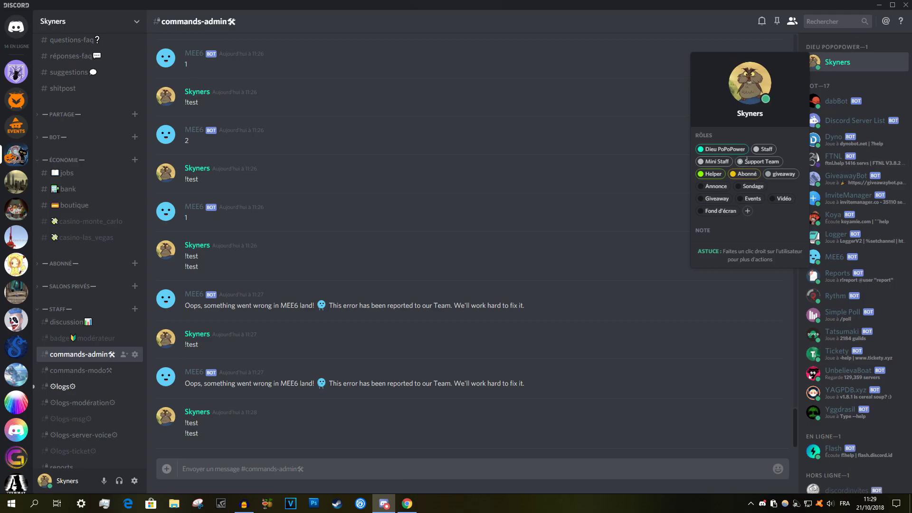
Edit the !test command in Chrome, replacing its give-roles action with a remove-roles action
{"action": "left_click", "coordinate": [407, 503]}
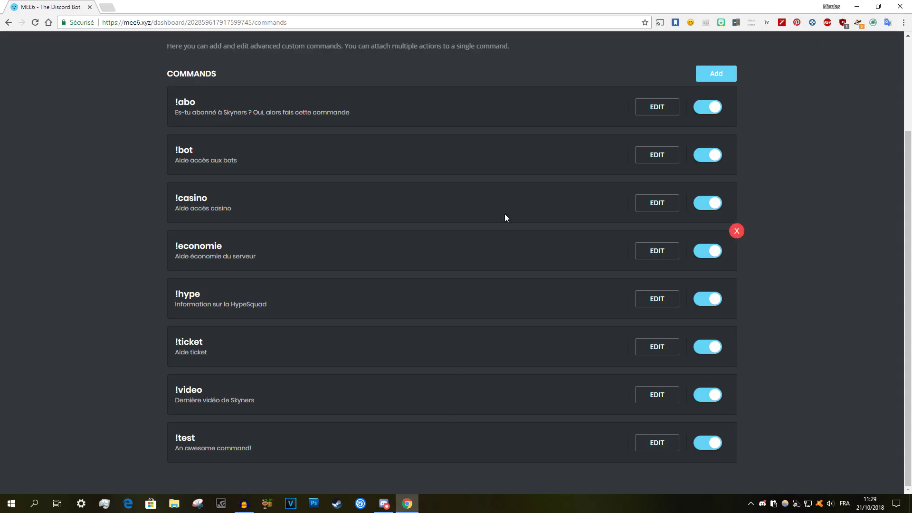
{"action": "left_click", "coordinate": [661, 447]}
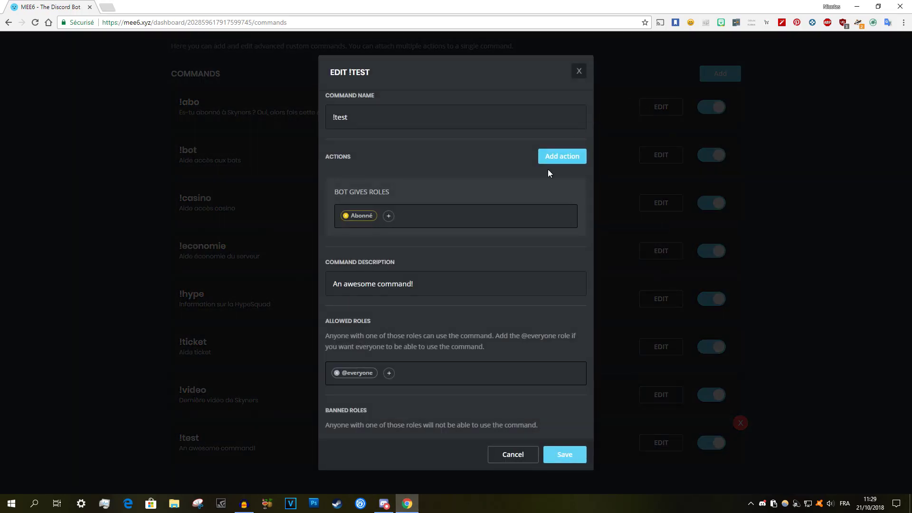
{"action": "left_click", "coordinate": [560, 159]}
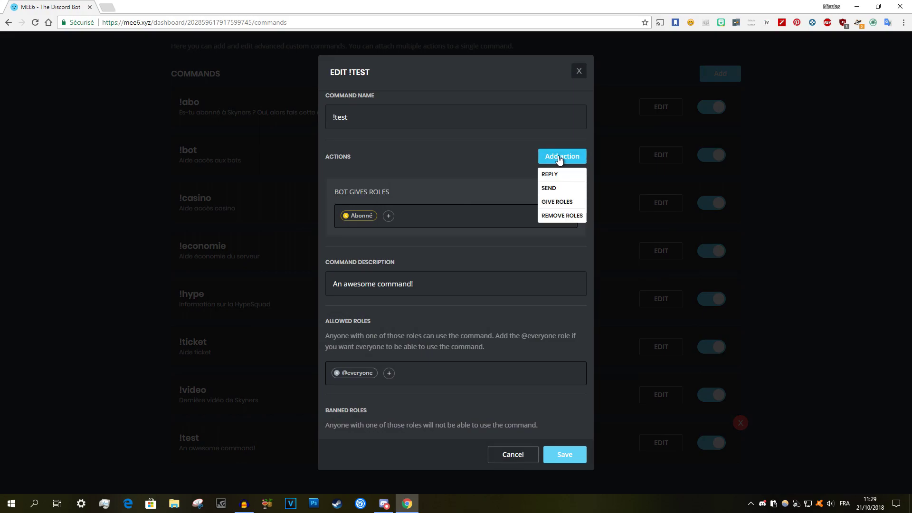
{"action": "left_click", "coordinate": [576, 216]}
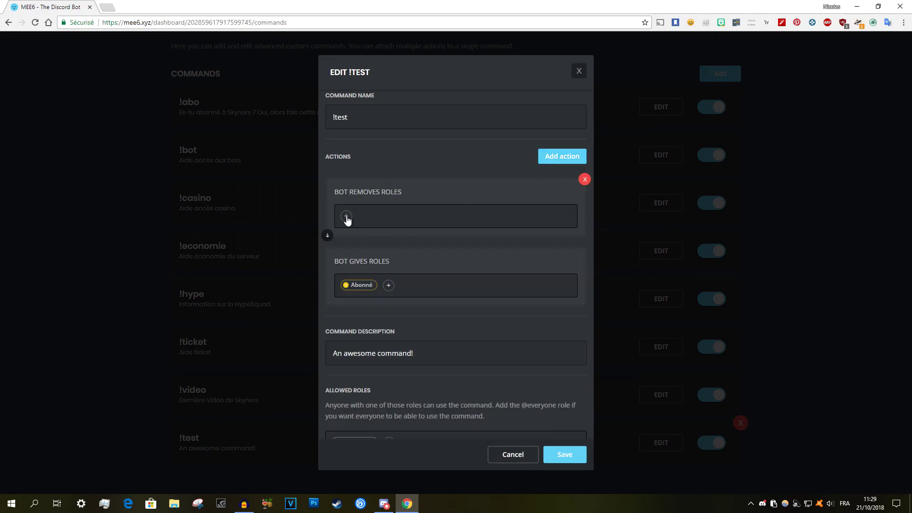
{"action": "left_click", "coordinate": [585, 249]}
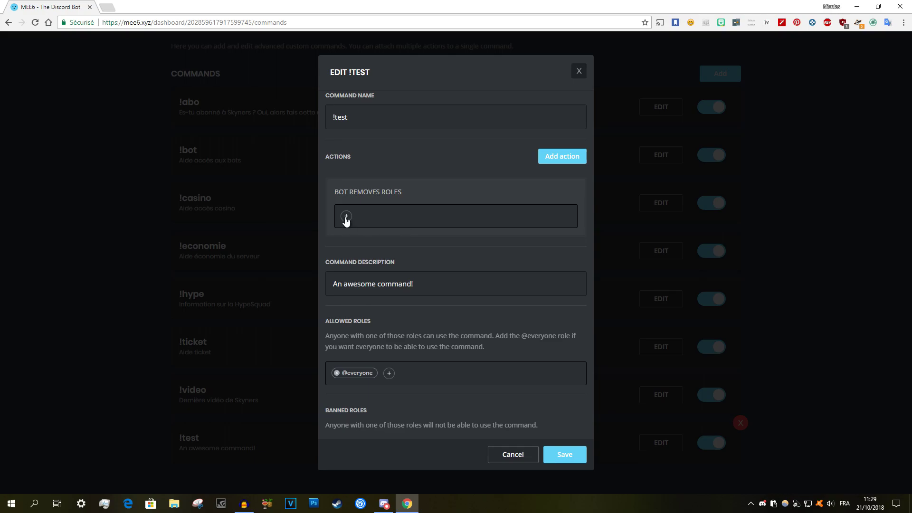
Choose Abonné as the role that the bot removes
{"action": "left_click", "coordinate": [346, 217]}
{"action": "scroll", "coordinate": [371, 267], "scroll_direction": "down", "scroll_amount": 5}
{"action": "scroll", "coordinate": [364, 271], "scroll_direction": "up", "scroll_amount": 5}
{"action": "left_click", "coordinate": [371, 245]}
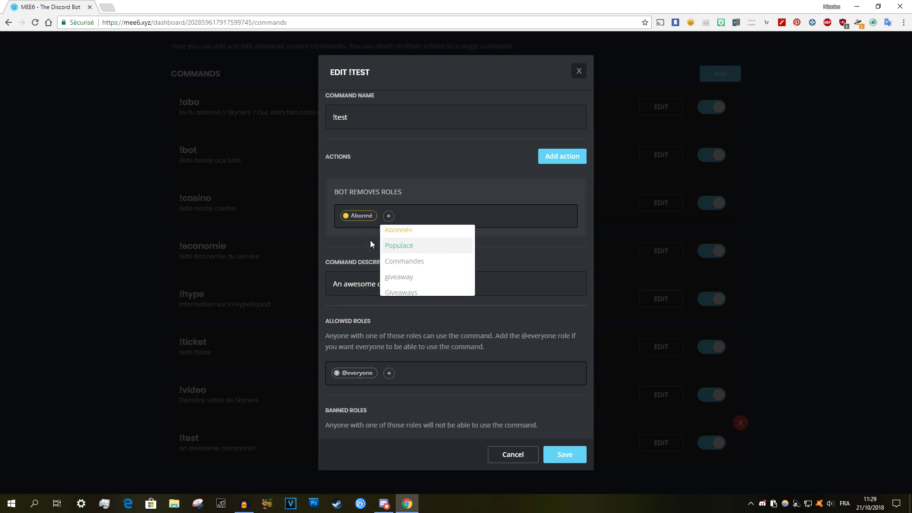
Save the !test command and try it in Discord's commands-admin channel, checking the server owner's roles
{"action": "left_click", "coordinate": [572, 457]}
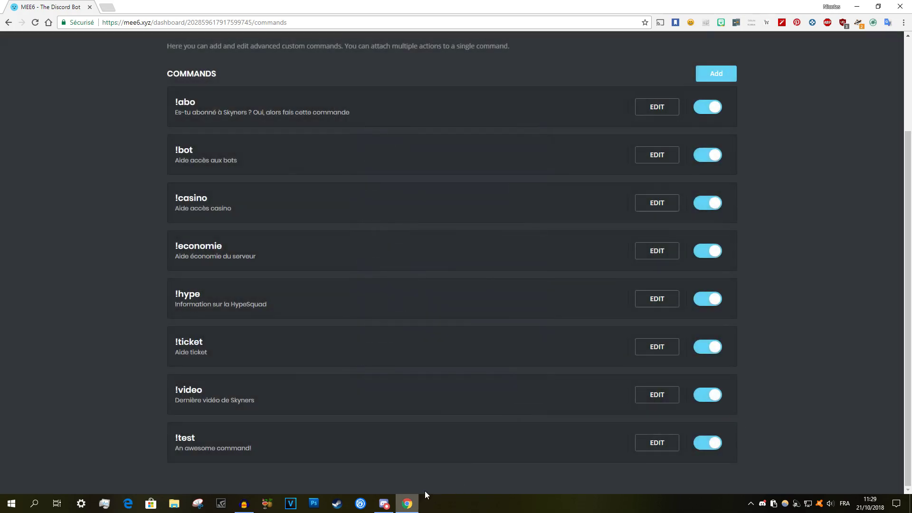
{"action": "left_click", "coordinate": [384, 504]}
{"action": "type", "text": "!"}
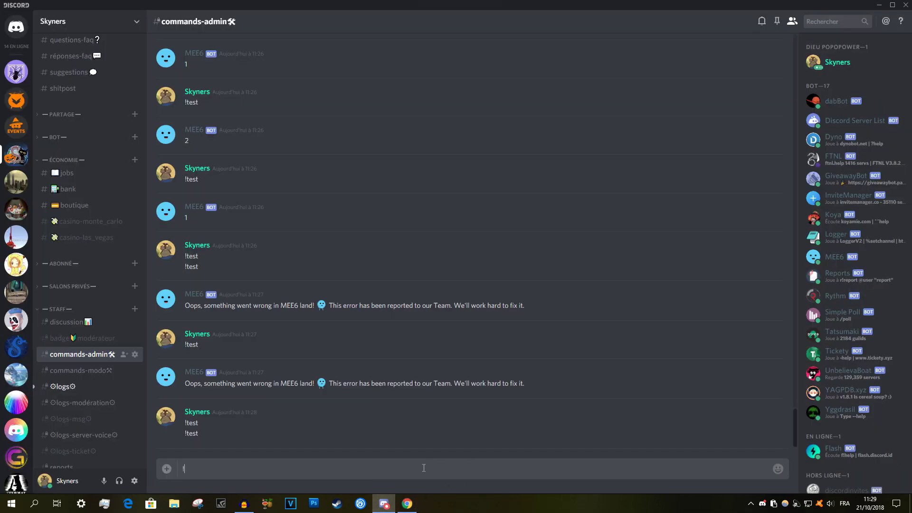
{"action": "type", "text": "test"}
{"action": "key", "text": "Return"}
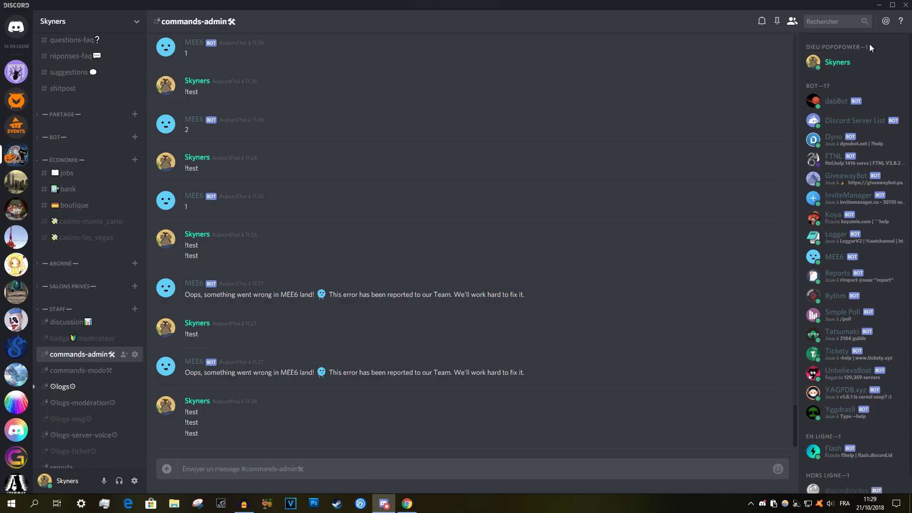
{"action": "left_click", "coordinate": [838, 62]}
{"action": "triple_click", "coordinate": [237, 195]}
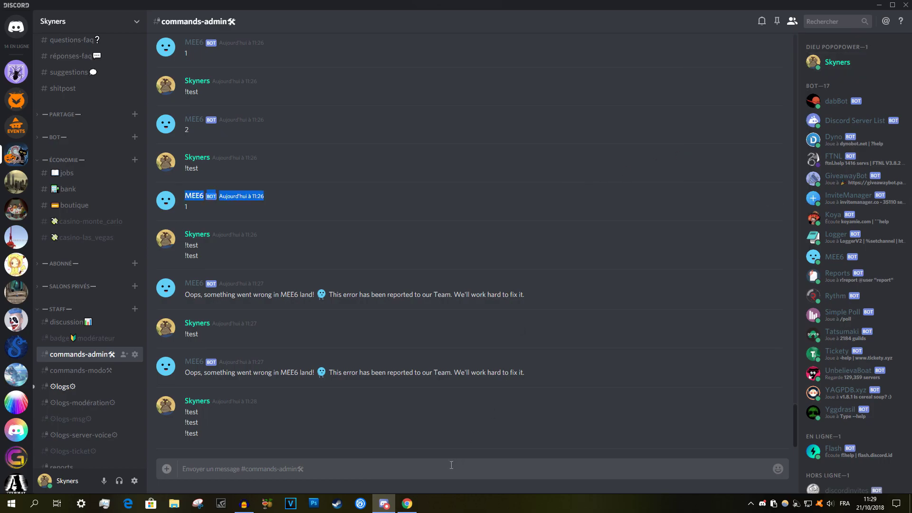
Edit the !test command in Chrome, adding a reply action above the remove-roles action
{"action": "left_click", "coordinate": [415, 507]}
{"action": "left_click", "coordinate": [655, 449]}
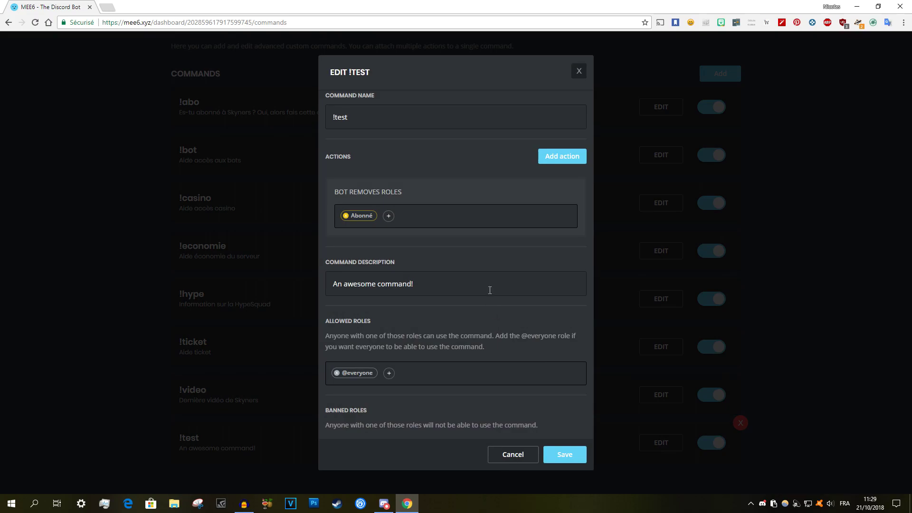
{"action": "left_click", "coordinate": [556, 158]}
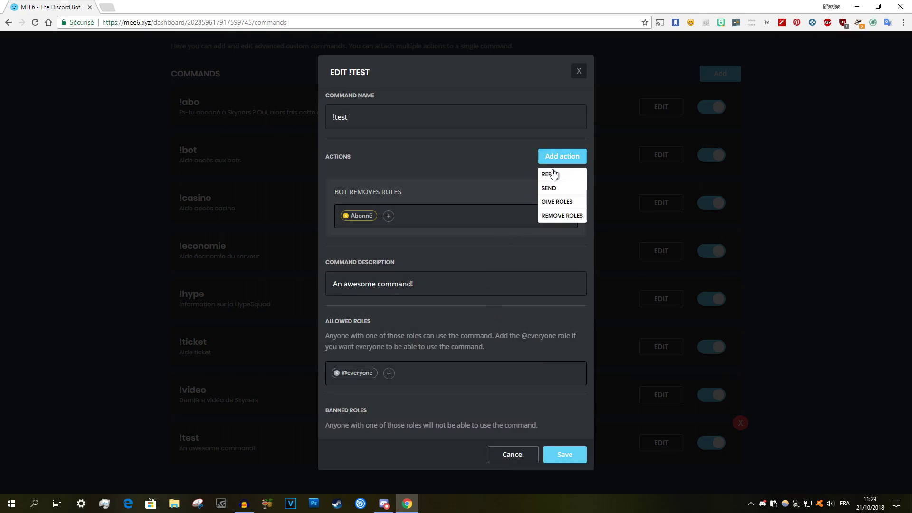
{"action": "left_click", "coordinate": [551, 171]}
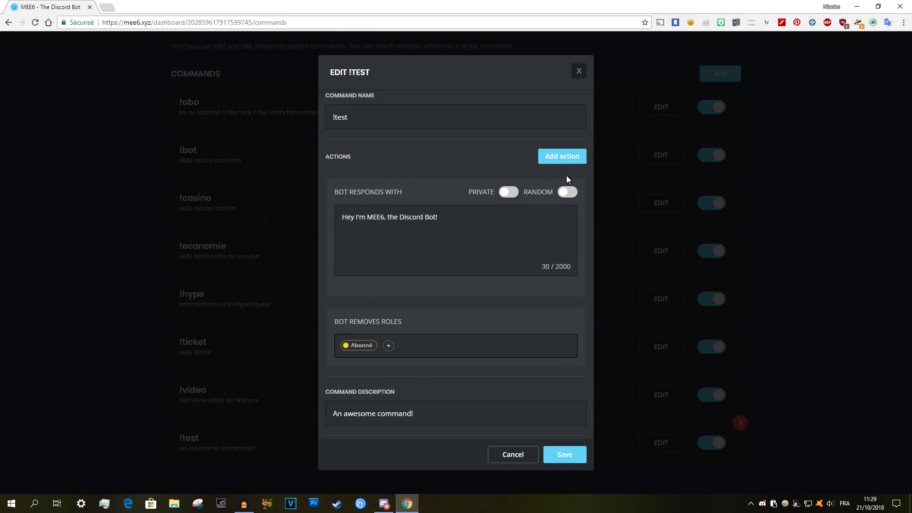
Replace the reply text with "Je vous ai bien enlevé le rôle" and save the !test command
{"action": "triple_click", "coordinate": [384, 227]}
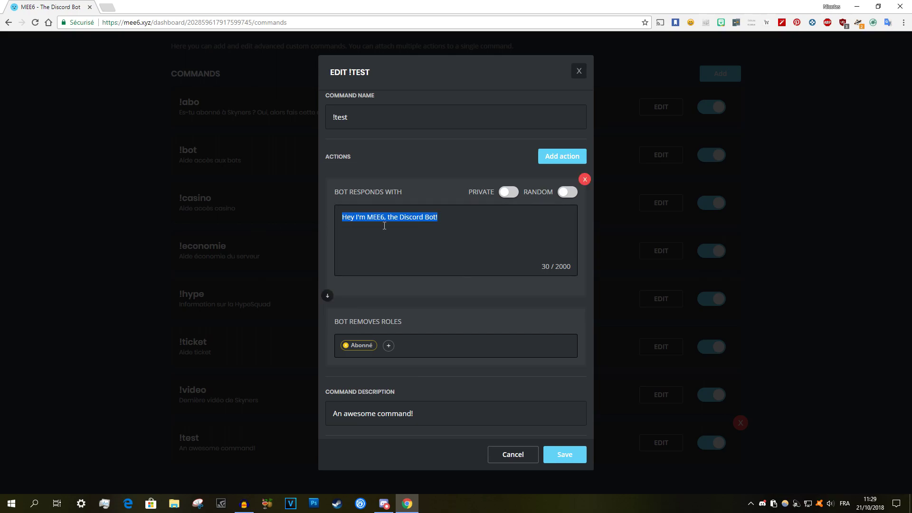
{"action": "key", "text": "BackSpace"}
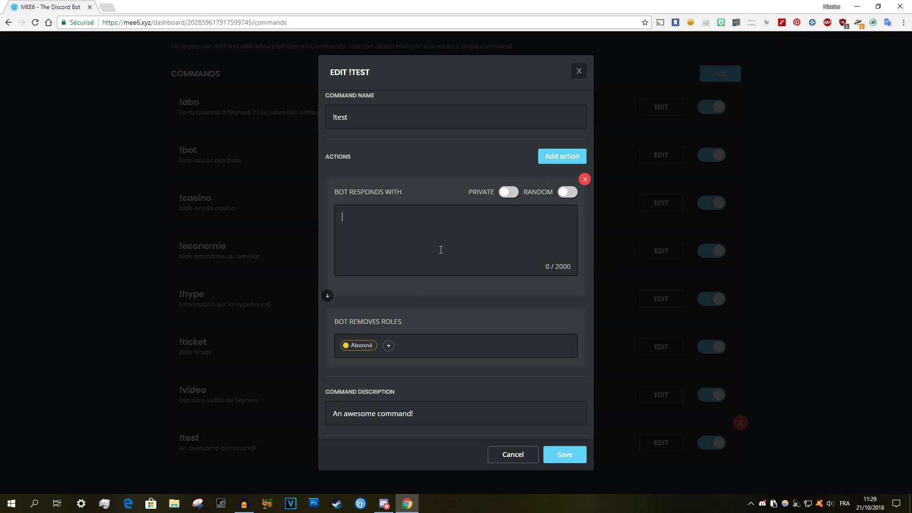
{"action": "type", "text": "vous ai bien el"}
{"action": "type", "text": "envé le"}
{"action": "key", "text": "BackSpace"}
{"action": "key", "text": "BackSpace"}
{"action": "key", "text": "BackSpace"}
{"action": "key", "text": "BackSpace"}
{"action": "key", "text": "BackSpace"}
{"action": "key", "text": "BackSpace"}
{"action": "type", "text": "evé le rôle"}
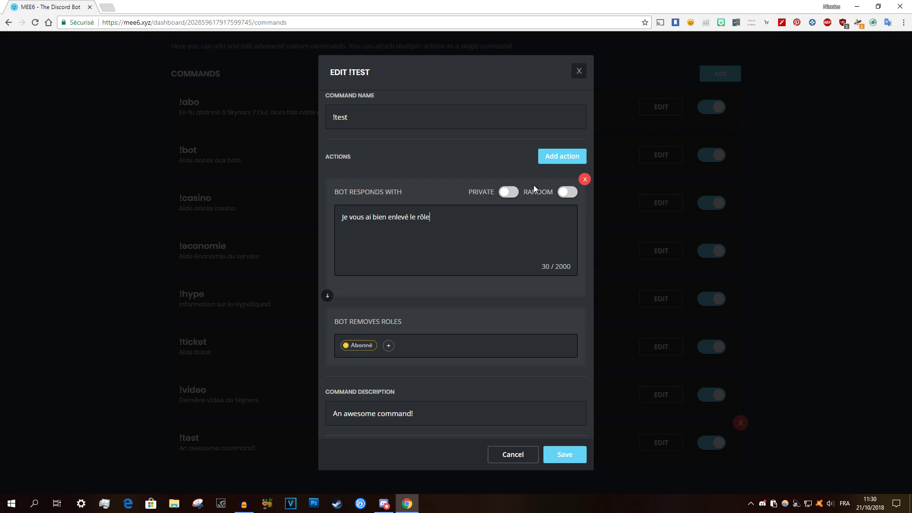
{"action": "scroll", "coordinate": [513, 343], "scroll_direction": "down", "scroll_amount": 1}
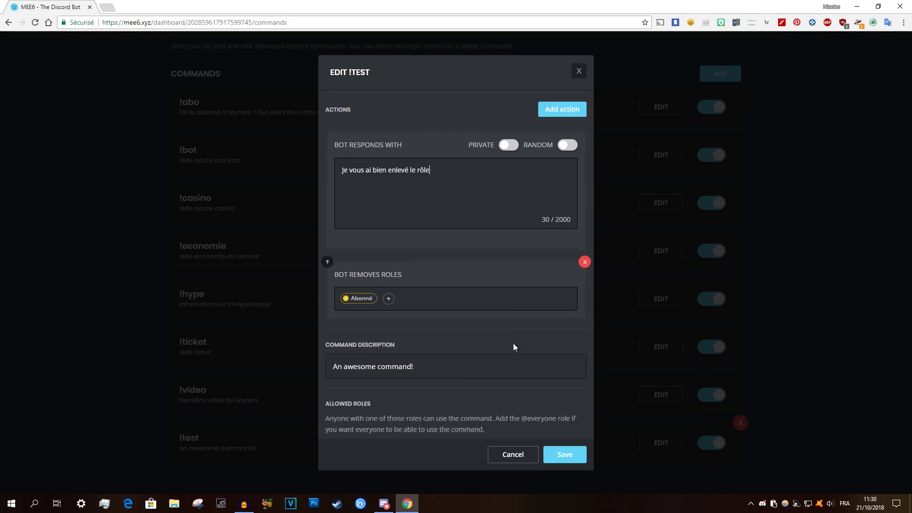
{"action": "left_click", "coordinate": [559, 454]}
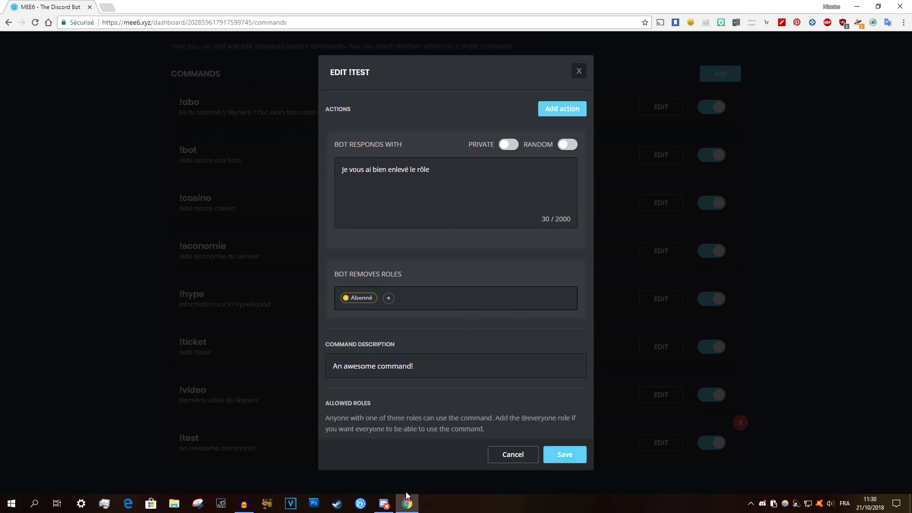
Switch to Discord, send !test in the commands-admin channel and check the server owner's profile
{"action": "left_click", "coordinate": [407, 502]}
{"action": "left_click", "coordinate": [401, 469]}
{"action": "type", "text": "!test"}
{"action": "key", "text": "Return"}
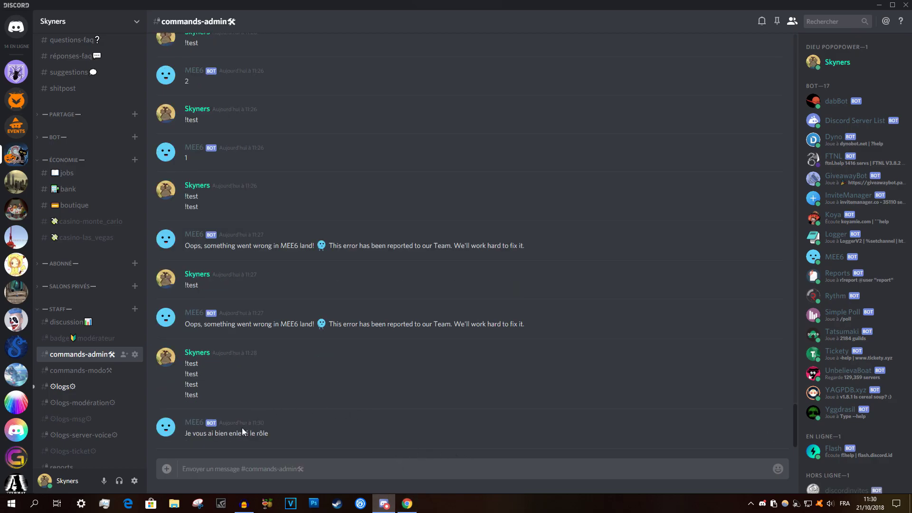
{"action": "left_click", "coordinate": [851, 63]}
Edit the !test command in Chrome, adding a new default reply action and deleting the "Je vous ai bien enlevé le rôle" reply
{"action": "left_click", "coordinate": [409, 504]}
{"action": "left_click", "coordinate": [660, 443]}
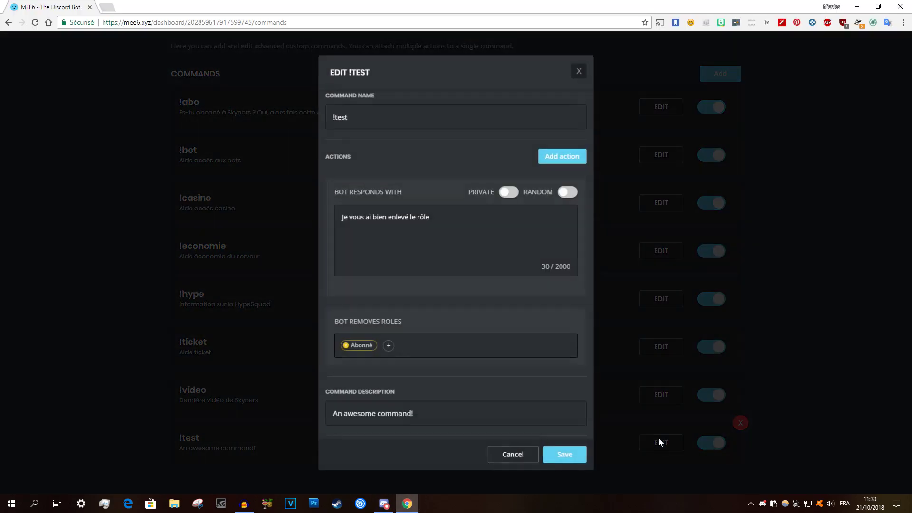
{"action": "left_click", "coordinate": [572, 159]}
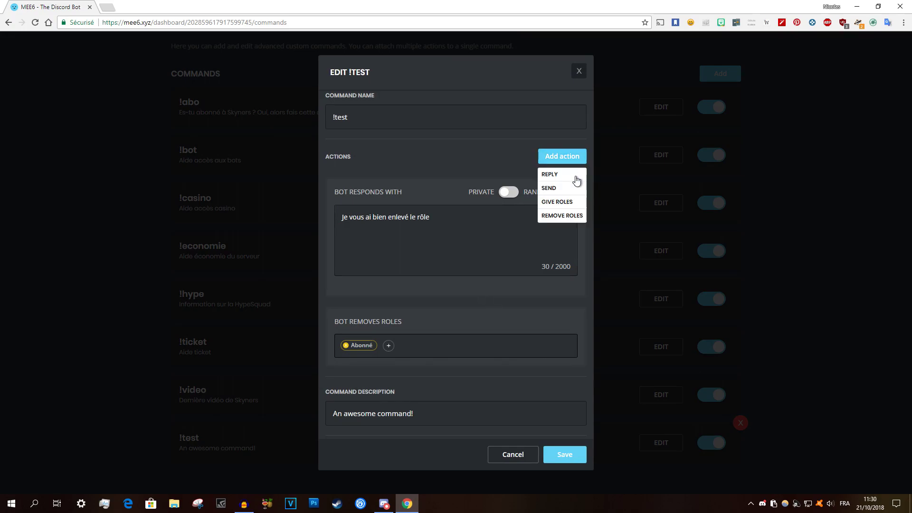
{"action": "left_click", "coordinate": [575, 177]}
{"action": "scroll", "coordinate": [514, 208], "scroll_direction": "down", "scroll_amount": 3}
{"action": "scroll", "coordinate": [417, 175], "scroll_direction": "up", "scroll_amount": 2}
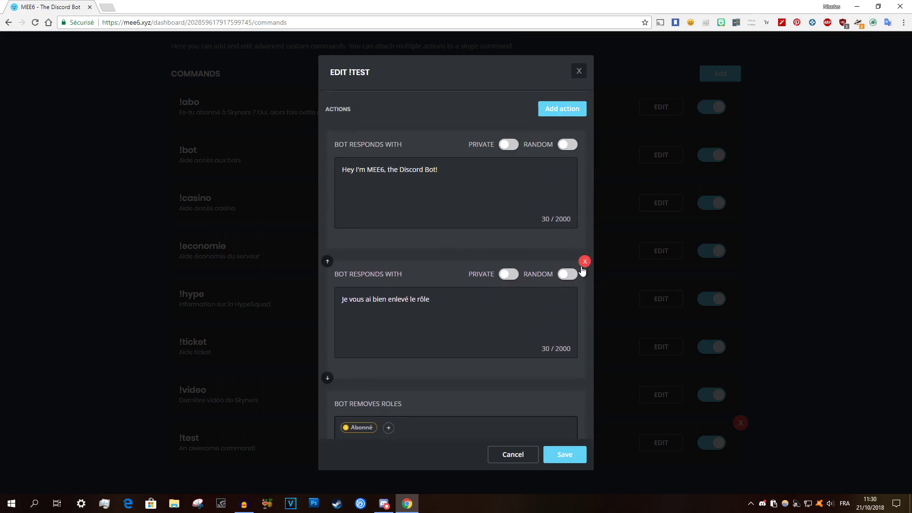
{"action": "left_click", "coordinate": [585, 261]}
{"action": "scroll", "coordinate": [489, 218], "scroll_direction": "up", "scroll_amount": 1}
{"action": "scroll", "coordinate": [485, 226], "scroll_direction": "down", "scroll_amount": 1}
{"action": "scroll", "coordinate": [487, 244], "scroll_direction": "up", "scroll_amount": 1}
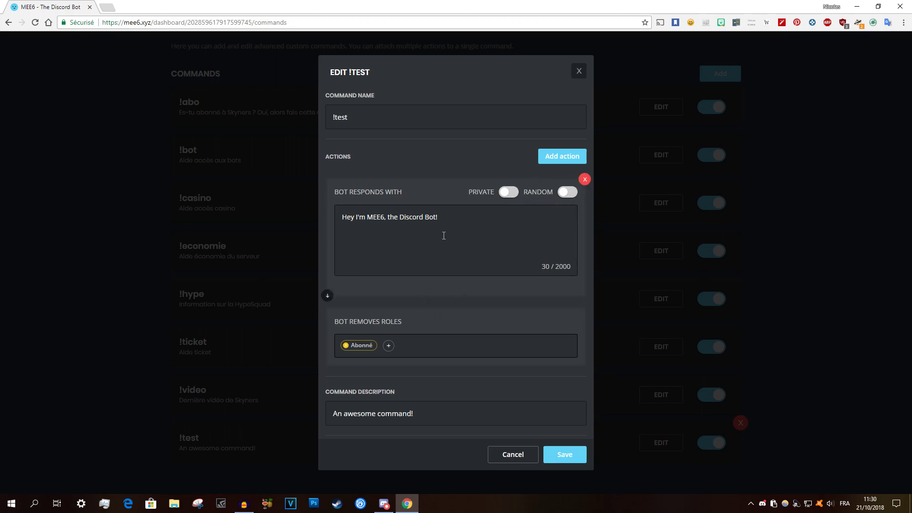
Select the !test command's description, and send !help in Discord's commands-admin channel to examine the listed custom command descriptions
{"action": "scroll", "coordinate": [449, 262], "scroll_direction": "down", "scroll_amount": 2}
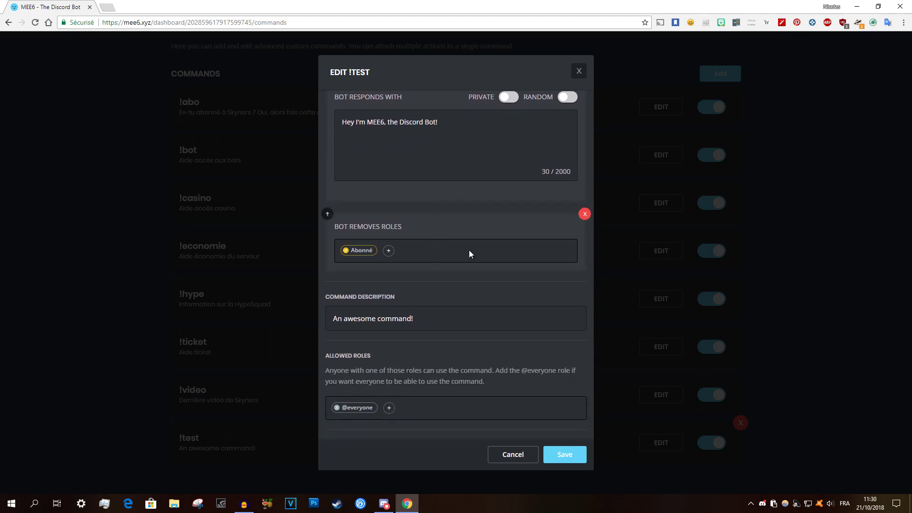
{"action": "left_click_drag", "start_coordinate": [450, 318], "coordinate": [271, 319]}
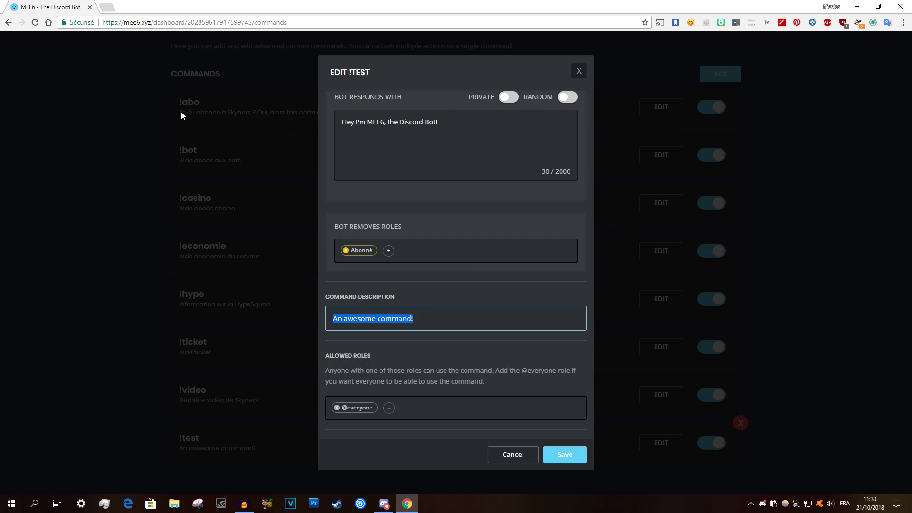
{"action": "left_click", "coordinate": [384, 504]}
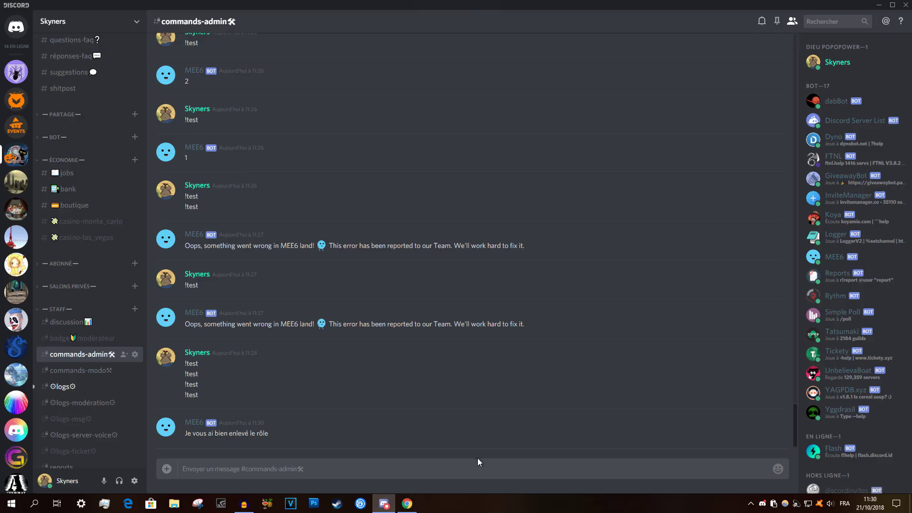
{"action": "type", "text": "!help"}
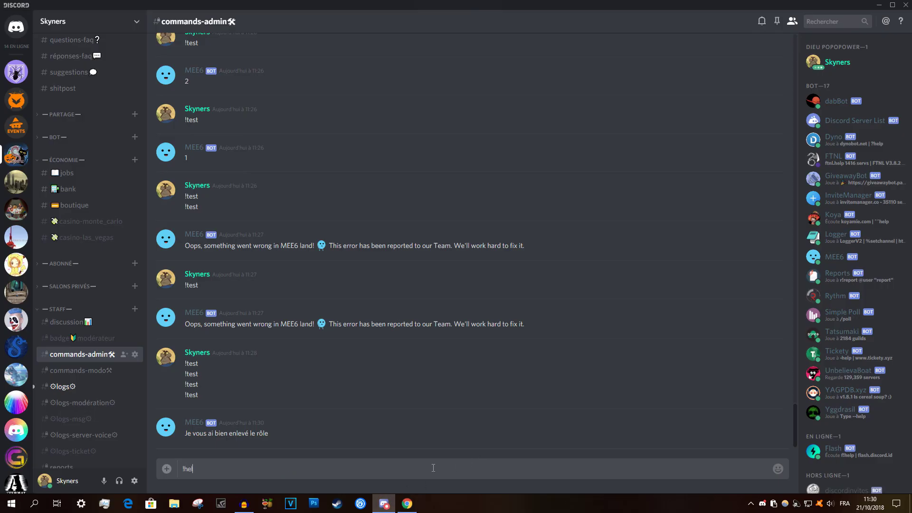
{"action": "key", "text": "Return"}
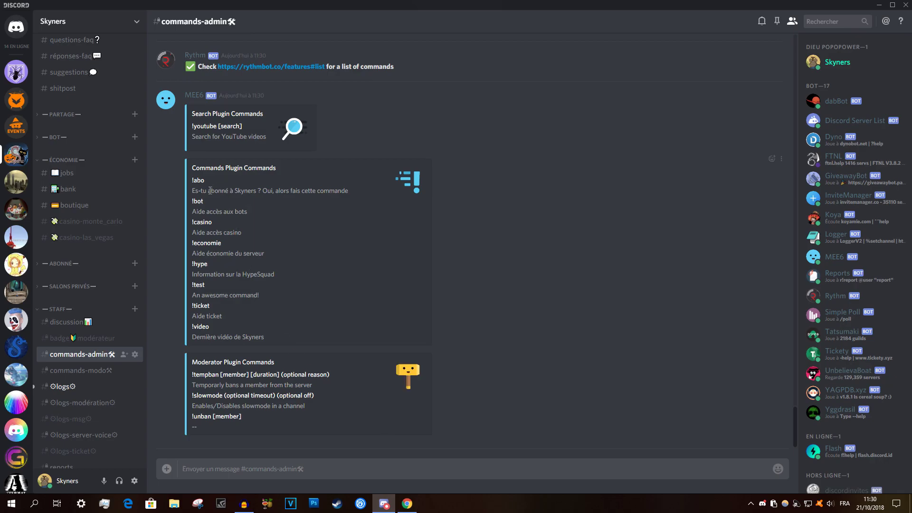
{"action": "left_click_drag", "start_coordinate": [193, 195], "coordinate": [215, 194]}
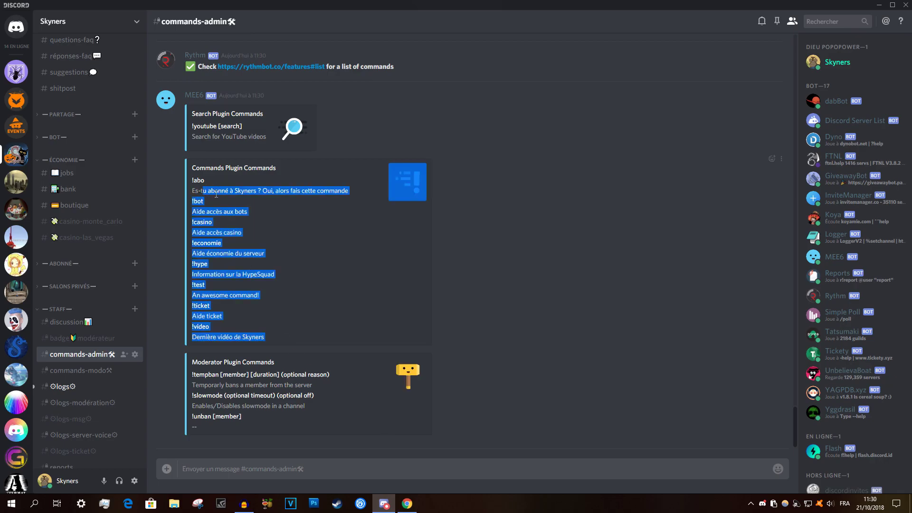
{"action": "left_click", "coordinate": [206, 212]}
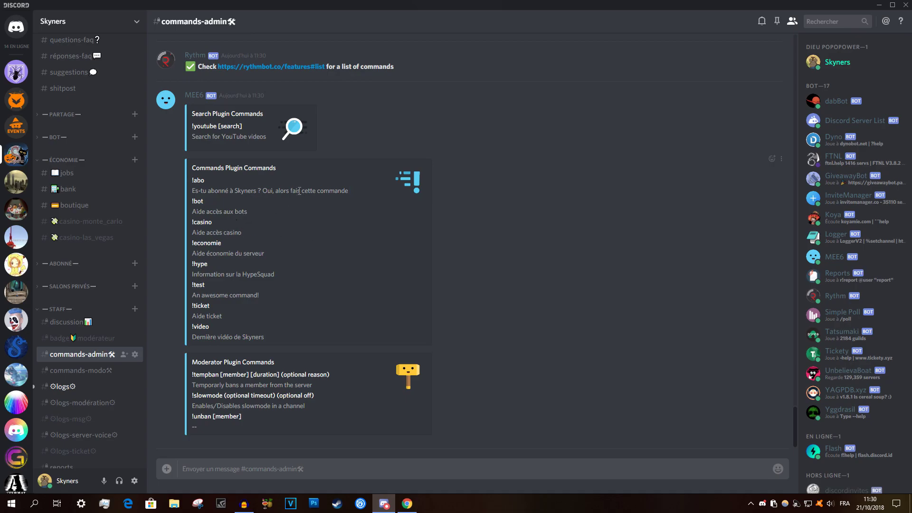
Return to Chrome, set the !test command's description to "Enlever le rôle abonné" and save the command
{"action": "left_click", "coordinate": [408, 504]}
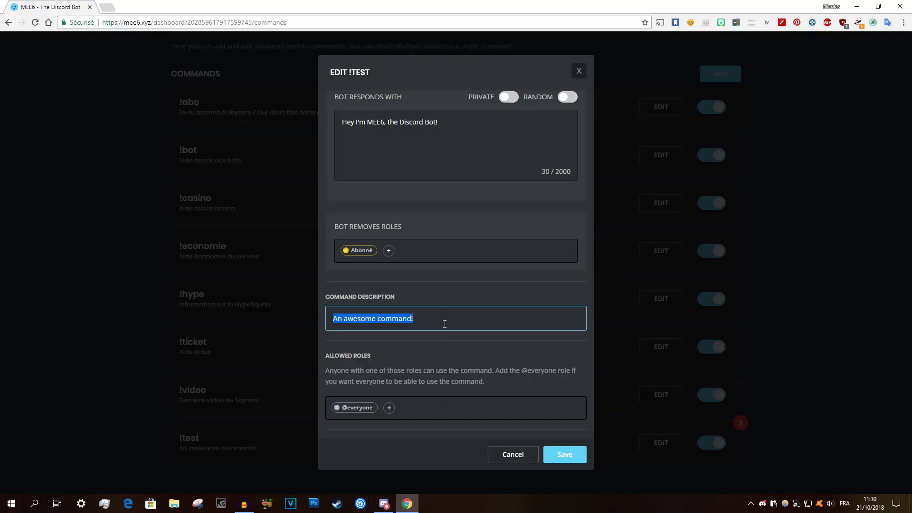
{"action": "key", "text": "BackSpace"}
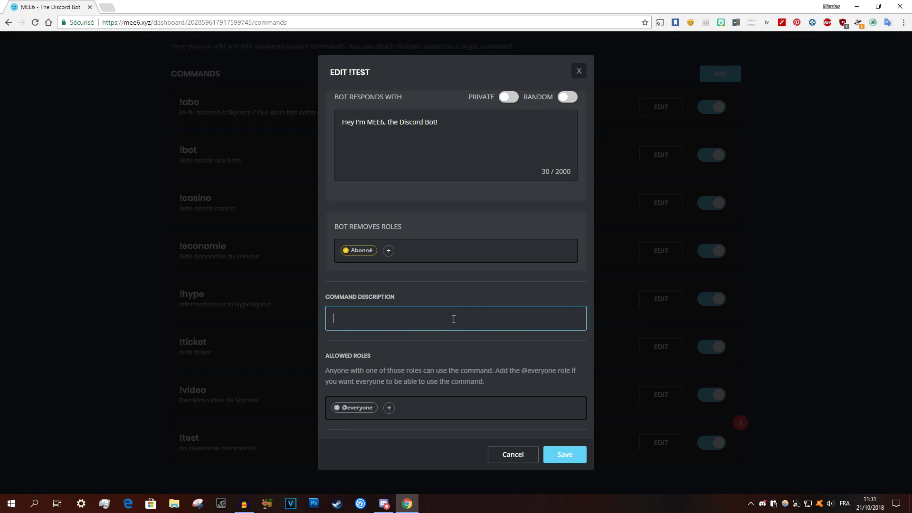
{"action": "type", "text": "Enle"}
{"action": "key", "text": "BackSpace"}
{"action": "key", "text": "BackSpace"}
{"action": "key", "text": "BackSpace"}
{"action": "type", "text": "Enlever le rôle abonné"}
{"action": "scroll", "coordinate": [454, 318], "scroll_direction": "down", "scroll_amount": 1}
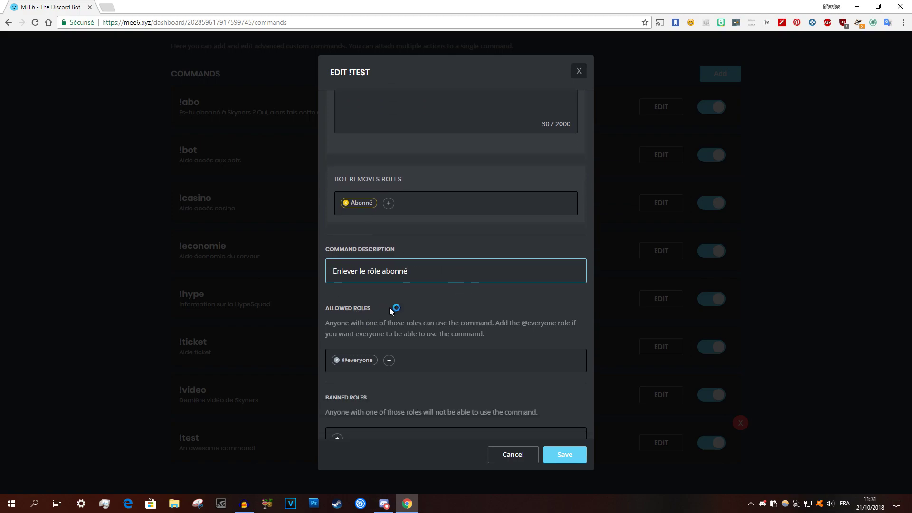
{"action": "left_click", "coordinate": [564, 455]}
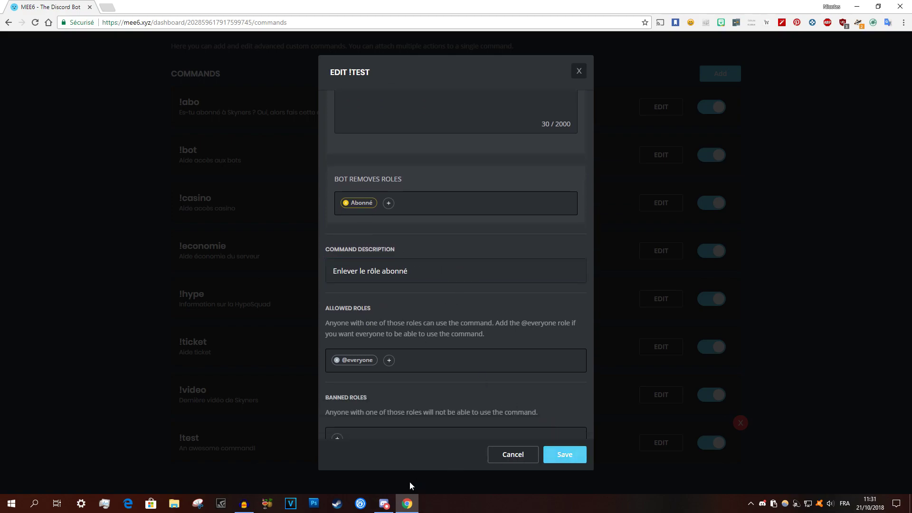
Switch to Discord, send !test and !help in the commands-admin channel, and check the !test description in the help list
{"action": "left_click", "coordinate": [384, 504]}
{"action": "type", "text": "!test*"}
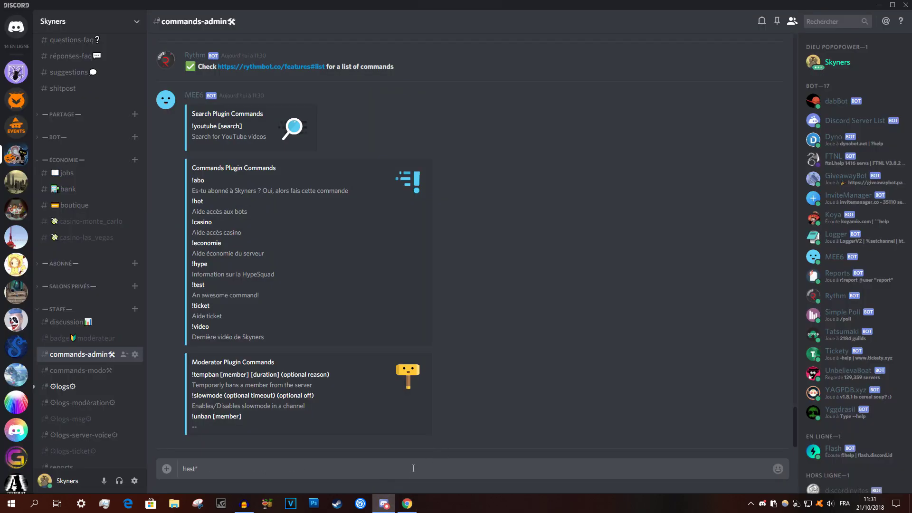
{"action": "key", "text": "Return"}
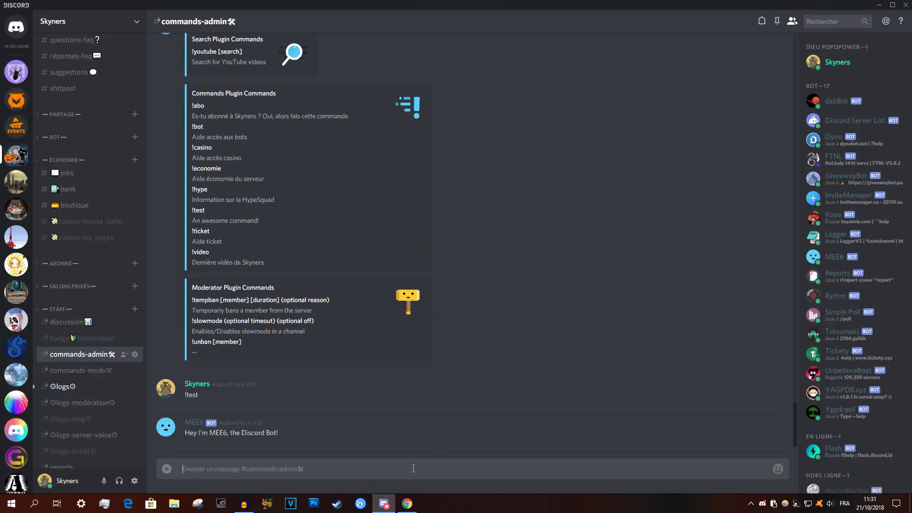
{"action": "type", "text": "!help"}
{"action": "key", "text": "Return"}
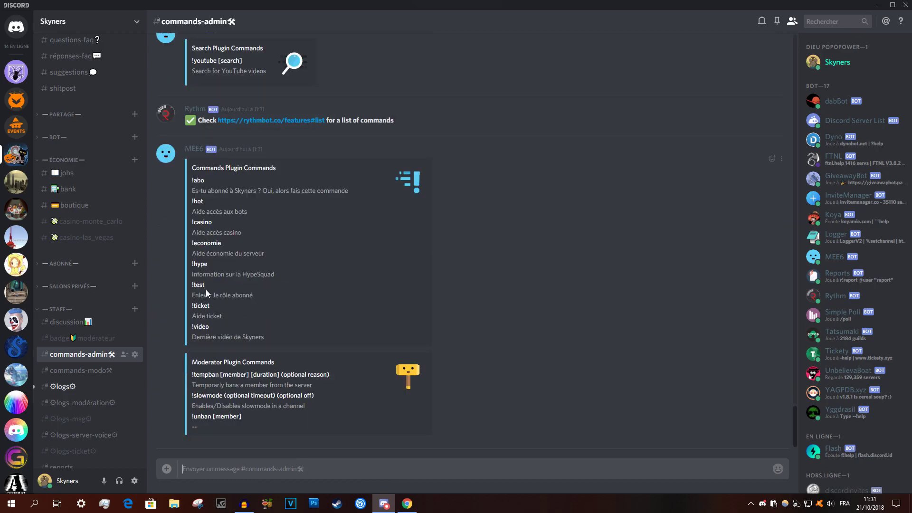
{"action": "left_click_drag", "start_coordinate": [195, 305], "coordinate": [274, 289]}
{"action": "left_click", "coordinate": [407, 504]}
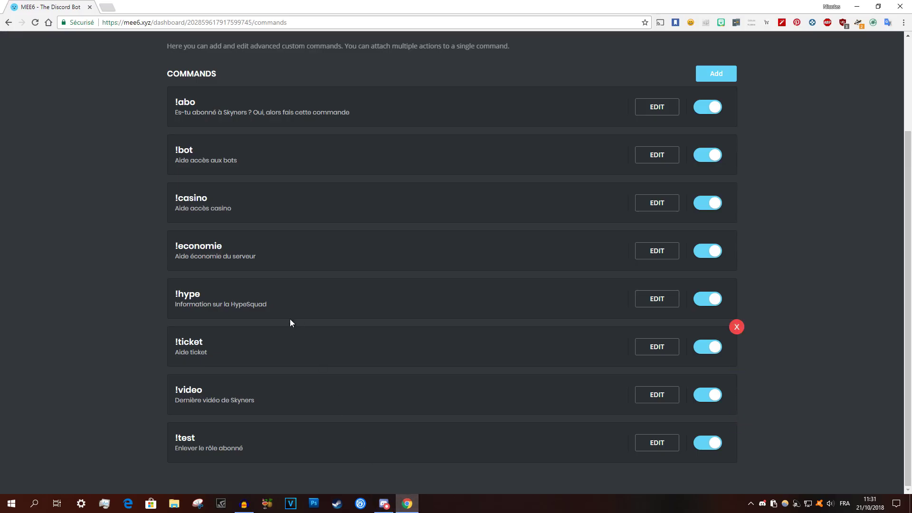
{"action": "left_click", "coordinate": [657, 443]}
{"action": "scroll", "coordinate": [373, 295], "scroll_direction": "down", "scroll_amount": 4}
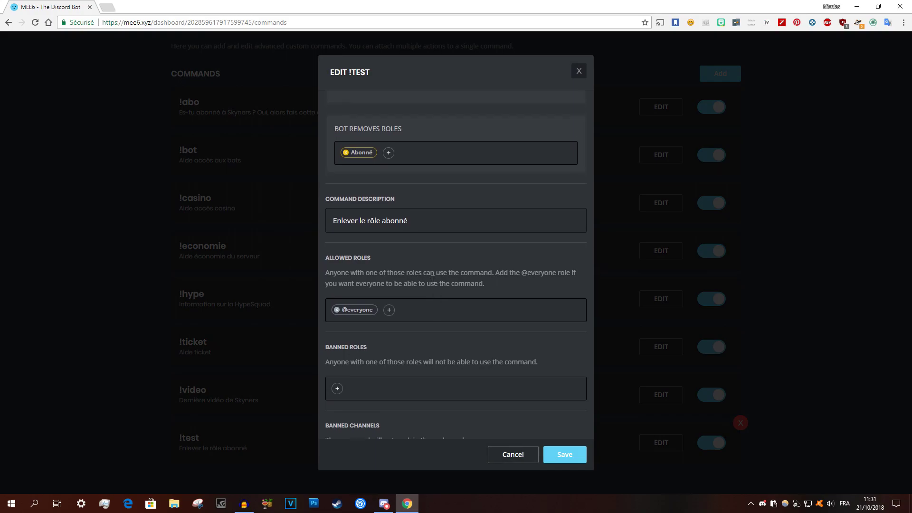
{"action": "scroll", "coordinate": [371, 216], "scroll_direction": "down", "scroll_amount": 1}
{"action": "left_click_drag", "start_coordinate": [350, 217], "coordinate": [322, 220]}
{"action": "left_click", "coordinate": [436, 206]}
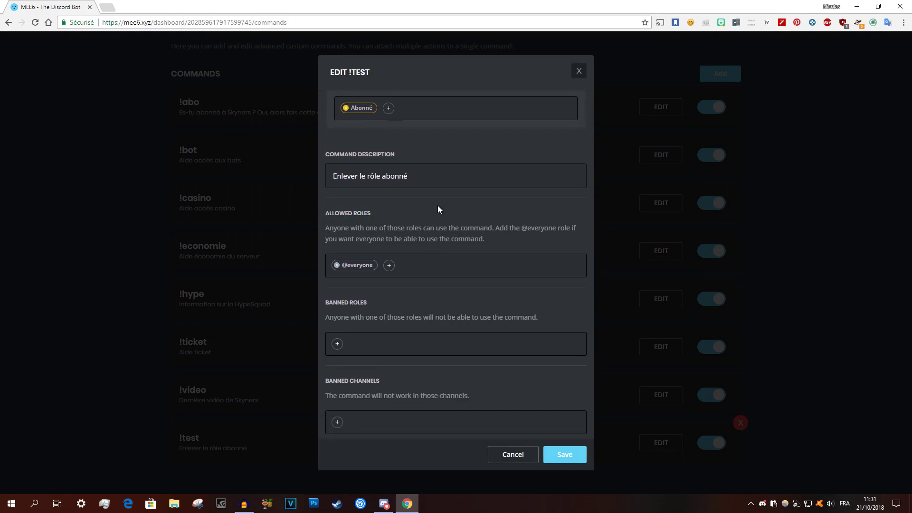
{"action": "left_click", "coordinate": [338, 267]}
Add Abonné to the !test command's allowed roles and save the command
{"action": "left_click", "coordinate": [338, 268]}
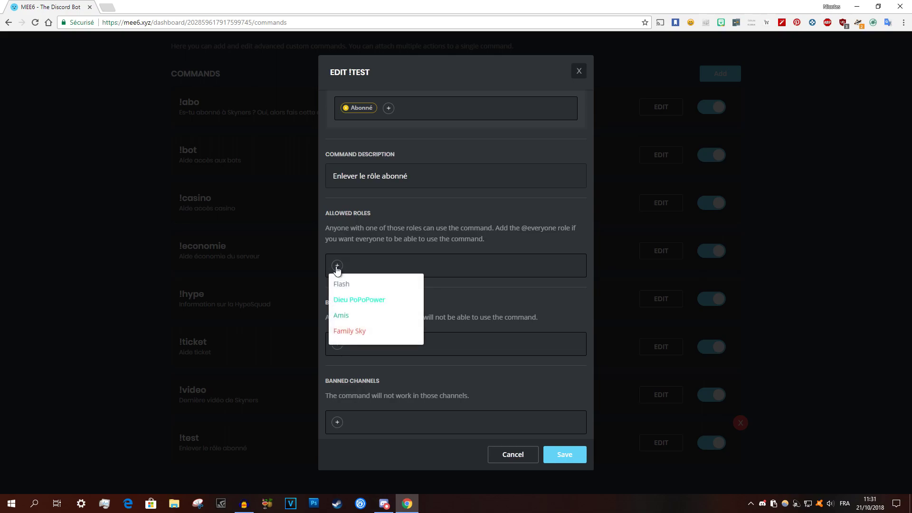
{"action": "scroll", "coordinate": [358, 295], "scroll_direction": "down", "scroll_amount": 6}
{"action": "scroll", "coordinate": [360, 298], "scroll_direction": "down", "scroll_amount": 5}
{"action": "scroll", "coordinate": [354, 314], "scroll_direction": "down", "scroll_amount": 6}
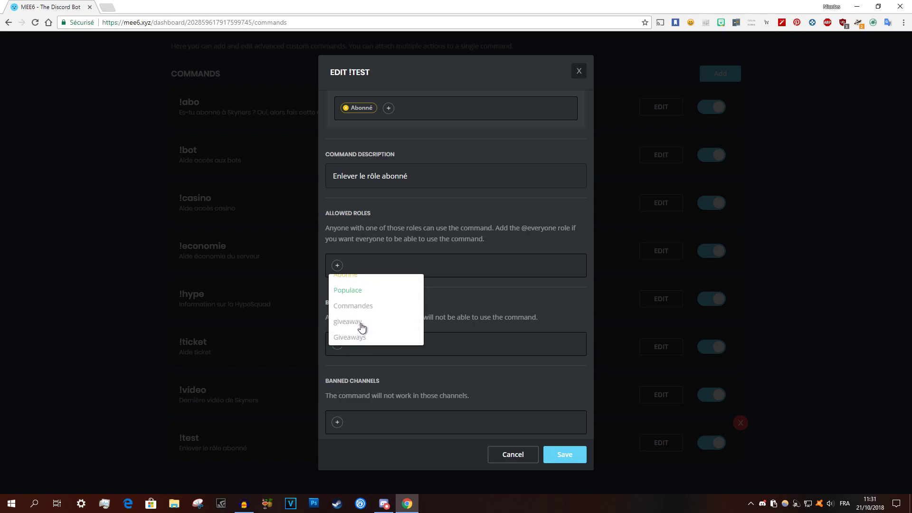
{"action": "scroll", "coordinate": [361, 328], "scroll_direction": "up", "scroll_amount": 3}
{"action": "left_click", "coordinate": [361, 322]}
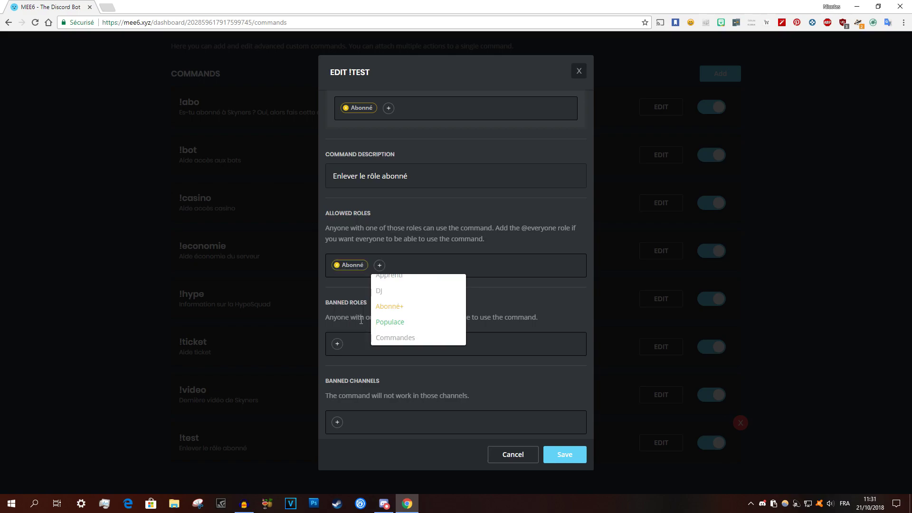
{"action": "left_click", "coordinate": [355, 298]}
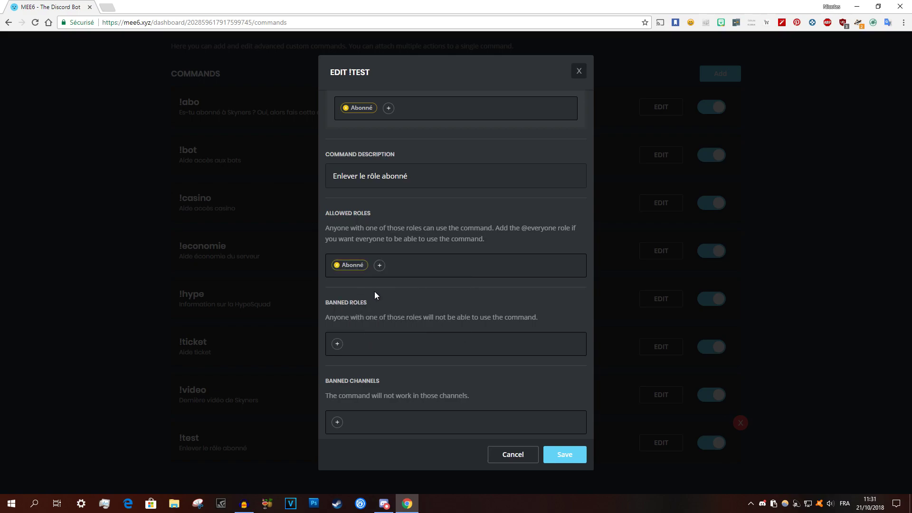
{"action": "left_click", "coordinate": [559, 460]}
Switch to Discord, send !test in the commands-admin channel and open the server owner's profile to check its roles
{"action": "left_click", "coordinate": [380, 510]}
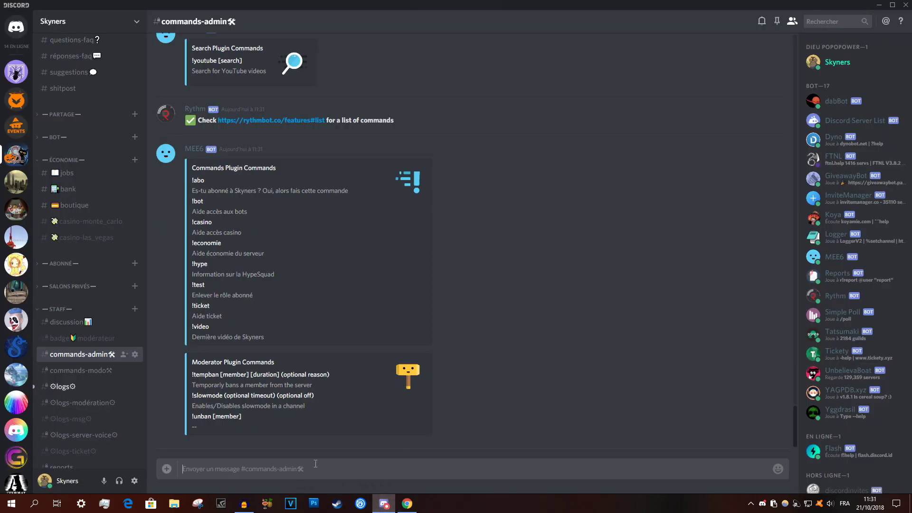
{"action": "type", "text": "!test"}
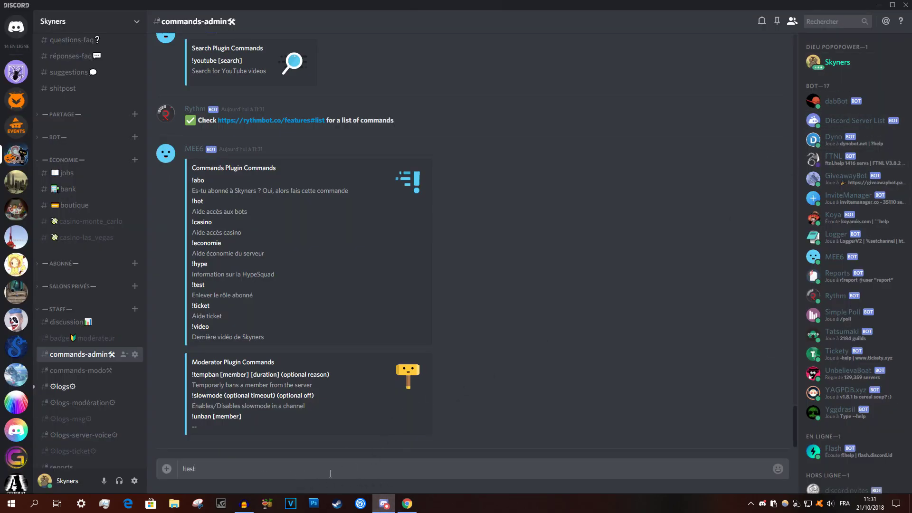
{"action": "key", "text": "Return"}
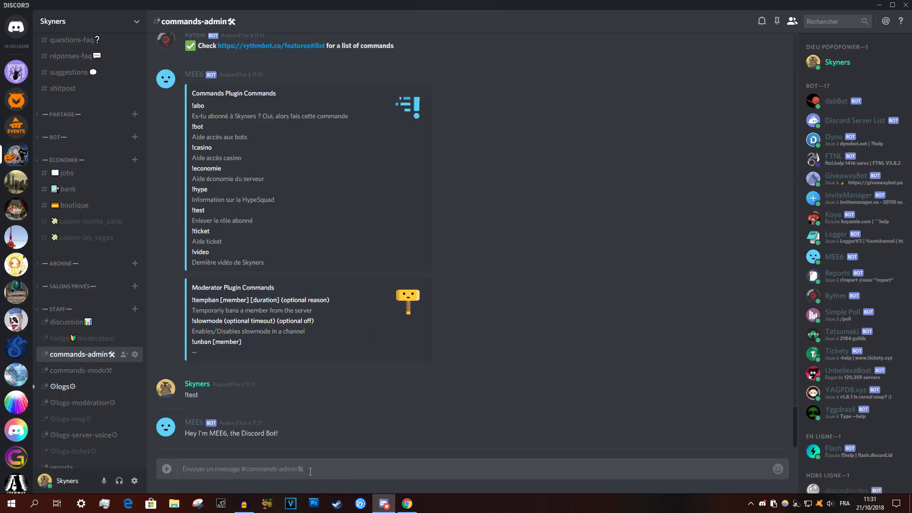
{"action": "left_click", "coordinate": [845, 71]}
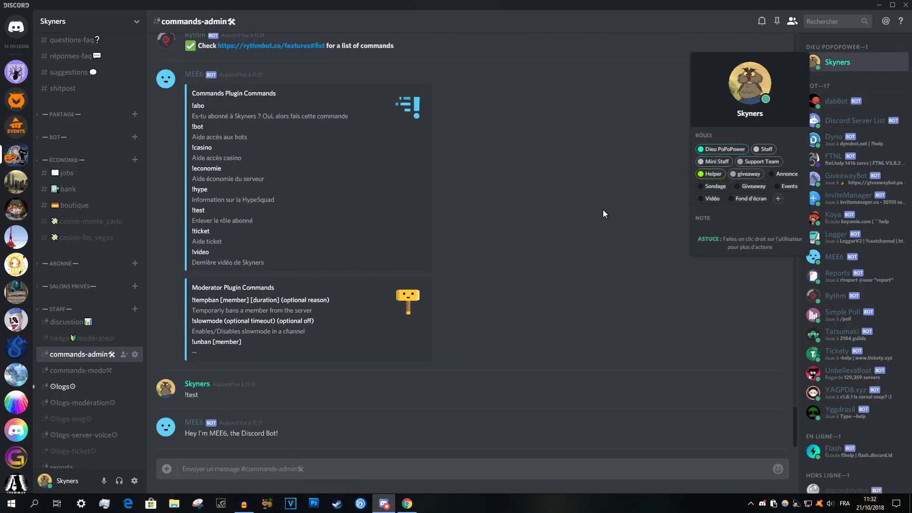
Return to Chrome, reopen the !test command and remove Abonné from its allowed roles
{"action": "left_click", "coordinate": [407, 504]}
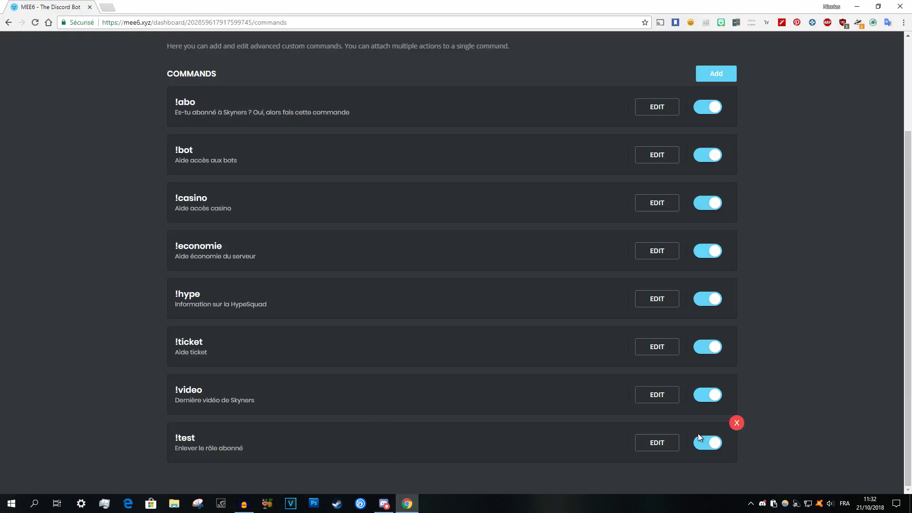
{"action": "left_click", "coordinate": [662, 447]}
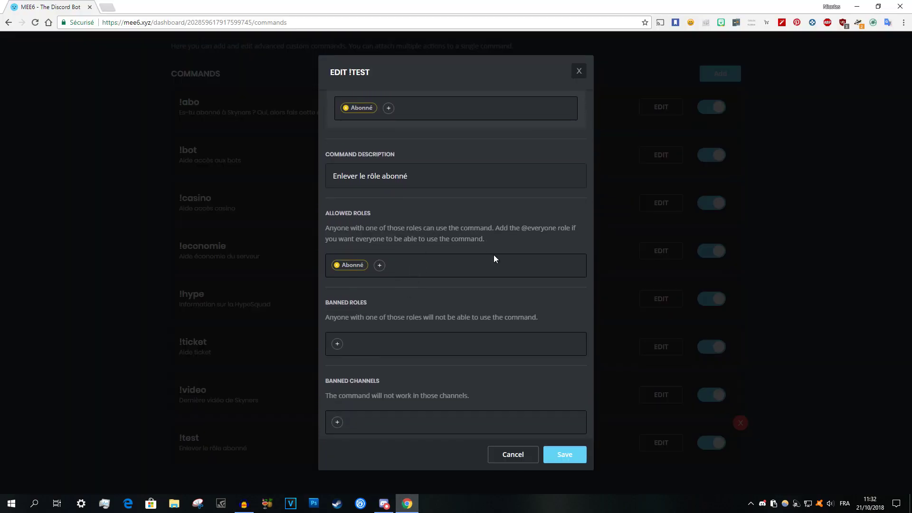
{"action": "left_click_drag", "start_coordinate": [510, 236], "coordinate": [436, 229]}
{"action": "left_click", "coordinate": [395, 230]}
{"action": "left_click", "coordinate": [338, 345]}
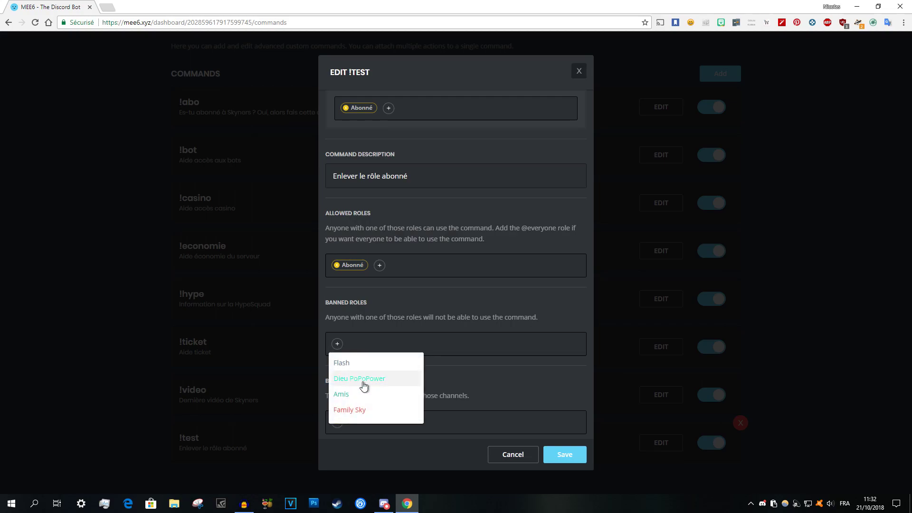
{"action": "scroll", "coordinate": [365, 389], "scroll_direction": "down", "scroll_amount": 5}
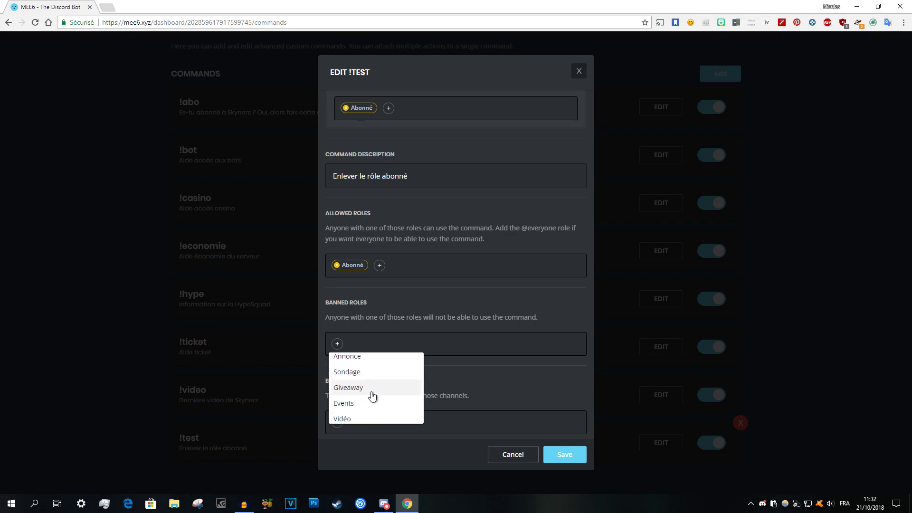
{"action": "left_click", "coordinate": [401, 347]}
{"action": "left_click", "coordinate": [337, 265]}
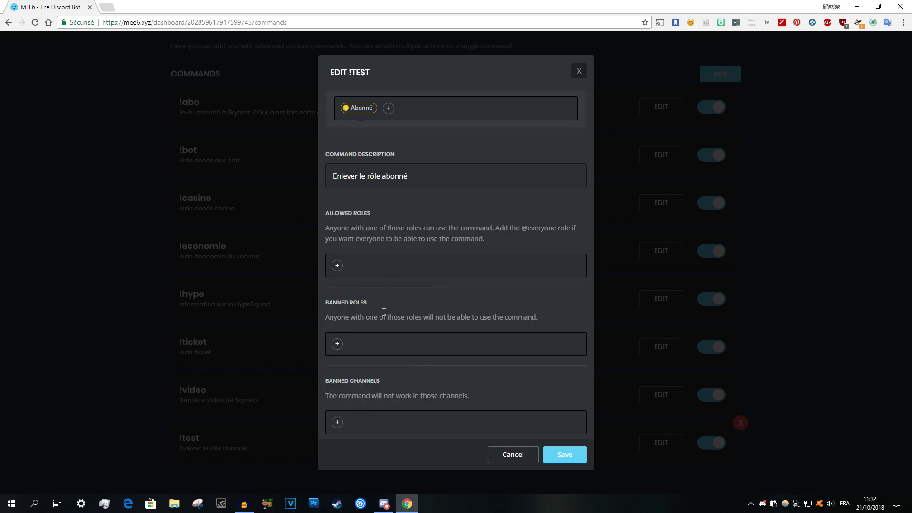
{"action": "left_click", "coordinate": [337, 265]}
{"action": "scroll", "coordinate": [362, 306], "scroll_direction": "down", "scroll_amount": 5}
{"action": "scroll", "coordinate": [358, 323], "scroll_direction": "down", "scroll_amount": 3}
{"action": "left_click", "coordinate": [355, 341]}
{"action": "left_click", "coordinate": [348, 297]}
{"action": "left_click", "coordinate": [337, 265]}
{"action": "left_click", "coordinate": [338, 265]}
{"action": "scroll", "coordinate": [362, 316], "scroll_direction": "up", "scroll_amount": 5}
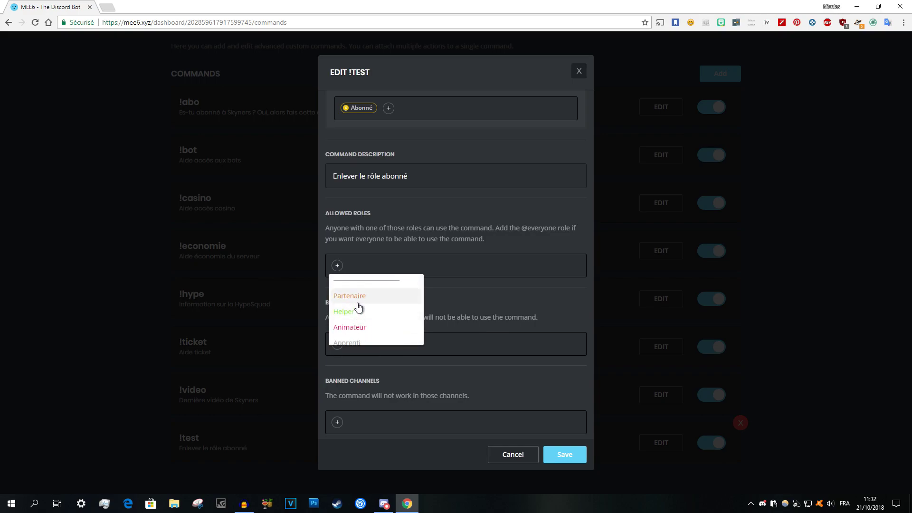
{"action": "left_click", "coordinate": [399, 244]}
{"action": "left_click", "coordinate": [338, 266]}
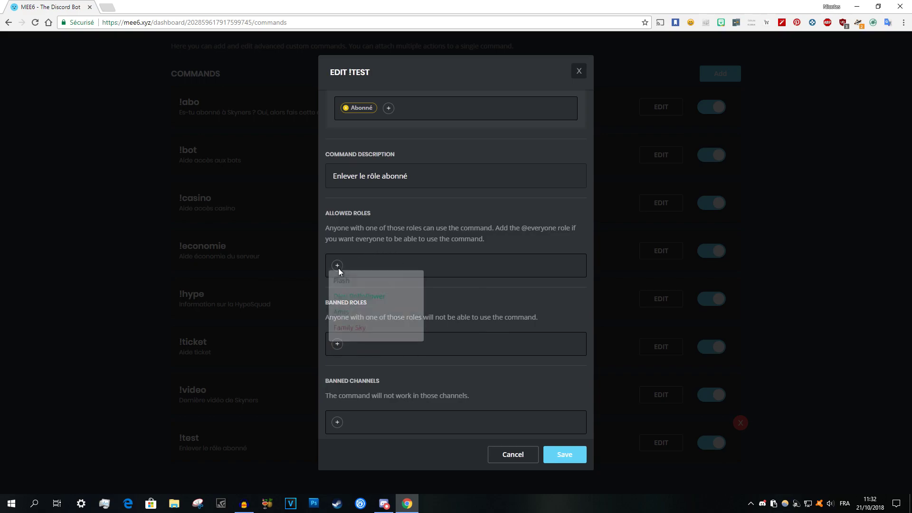
{"action": "scroll", "coordinate": [363, 318], "scroll_direction": "down", "scroll_amount": 10}
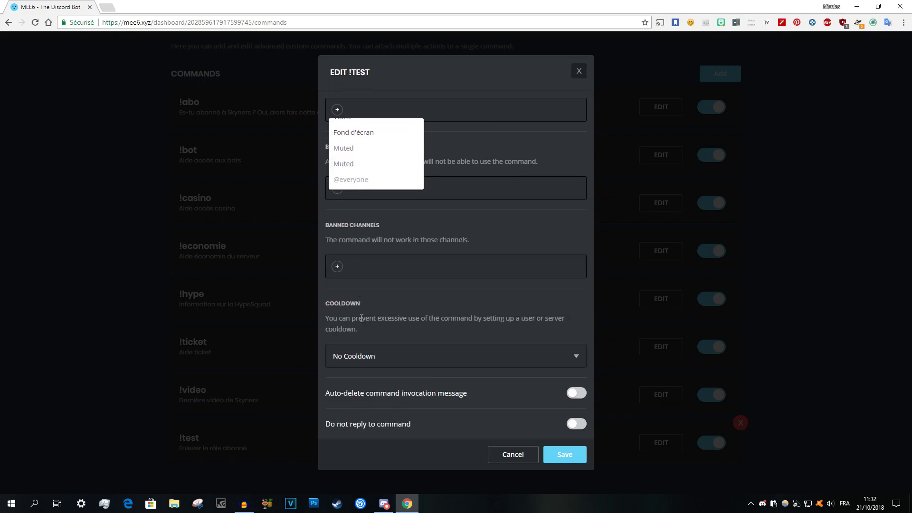
{"action": "left_click", "coordinate": [359, 180]}
Add Abonné to the !test command's banned roles
{"action": "scroll", "coordinate": [354, 238], "scroll_direction": "up", "scroll_amount": 2}
{"action": "left_click", "coordinate": [338, 284]}
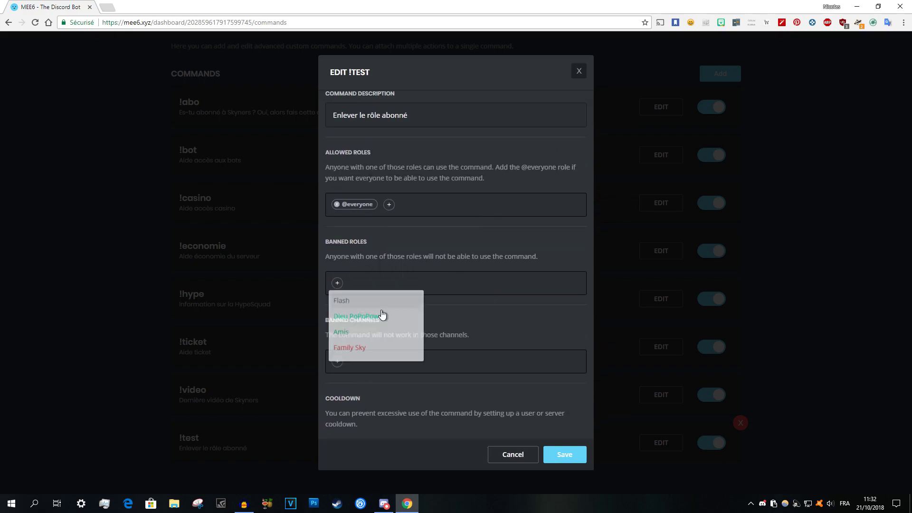
{"action": "scroll", "coordinate": [383, 333], "scroll_direction": "down", "scroll_amount": 5}
{"action": "scroll", "coordinate": [376, 335], "scroll_direction": "down", "scroll_amount": 4}
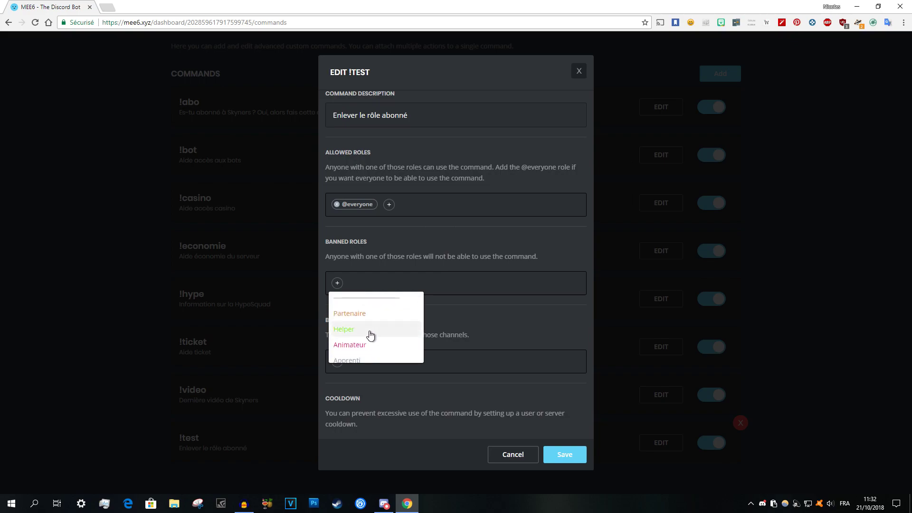
{"action": "scroll", "coordinate": [358, 347], "scroll_direction": "down", "scroll_amount": 2}
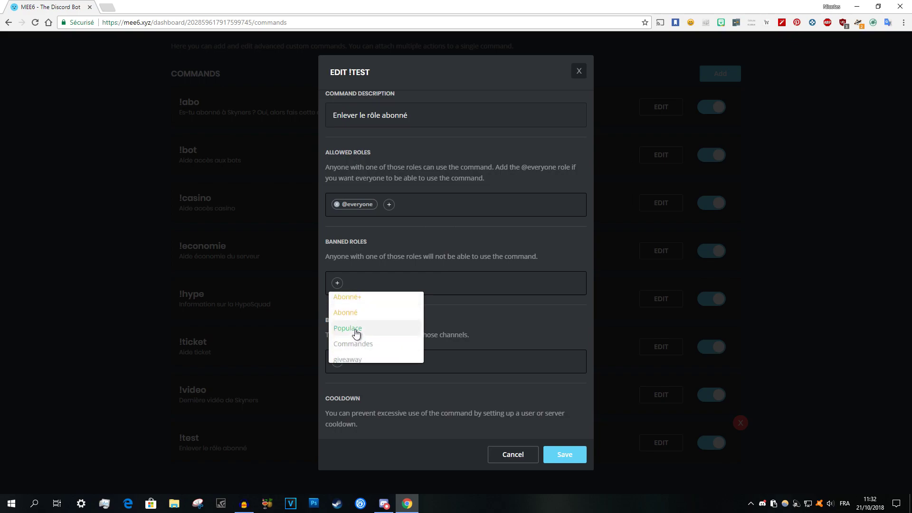
{"action": "left_click", "coordinate": [351, 318]}
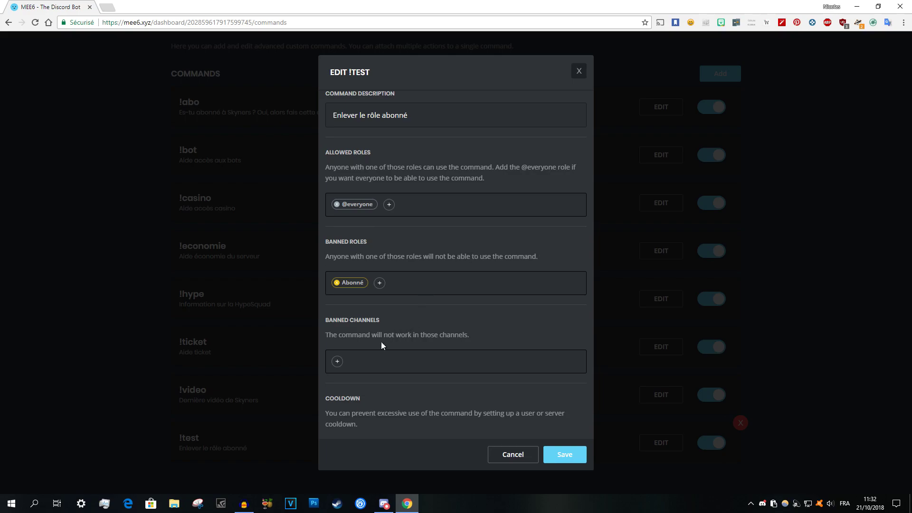
Add #général to the !test command's banned channels and save the command
{"action": "scroll", "coordinate": [340, 284], "scroll_direction": "down", "scroll_amount": 1}
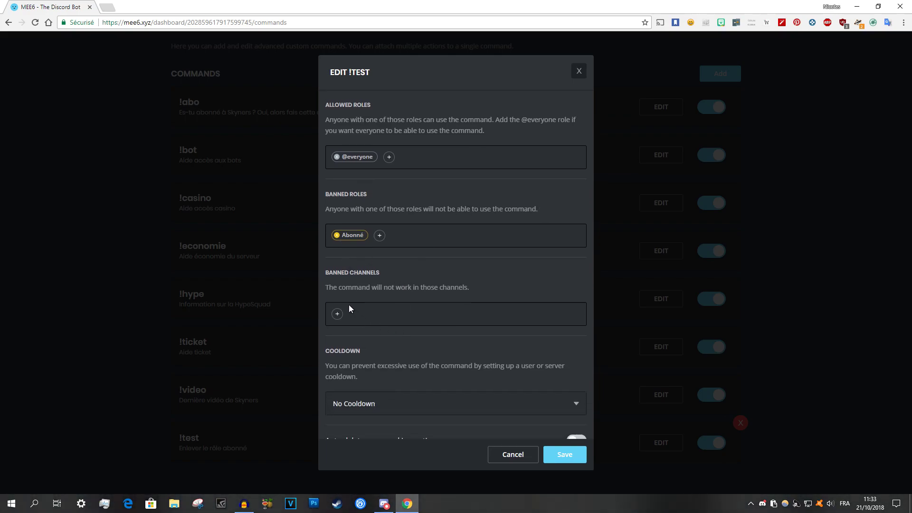
{"action": "left_click", "coordinate": [338, 315]}
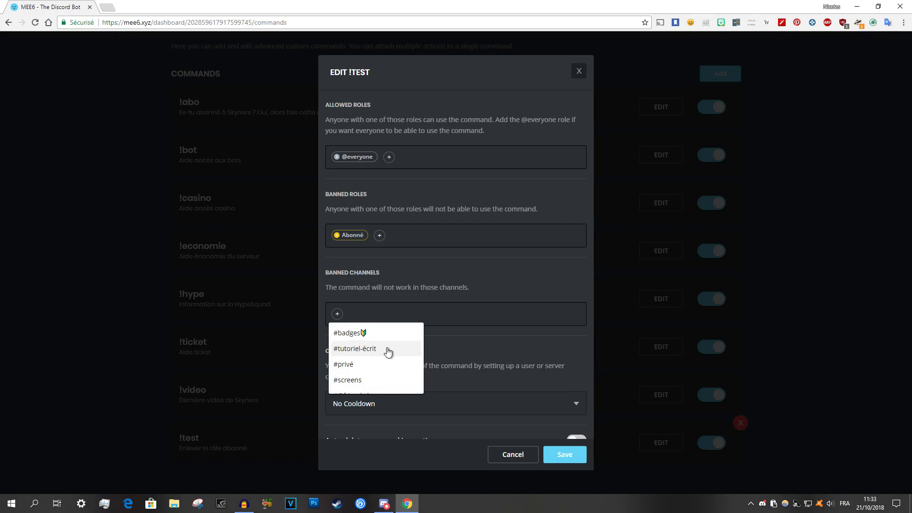
{"action": "scroll", "coordinate": [356, 343], "scroll_direction": "down", "scroll_amount": 5}
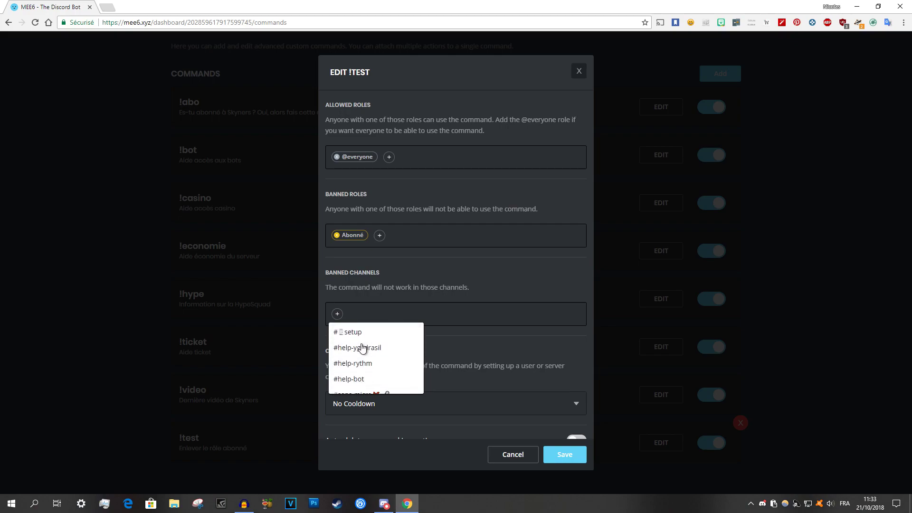
{"action": "scroll", "coordinate": [372, 356], "scroll_direction": "down", "scroll_amount": 8}
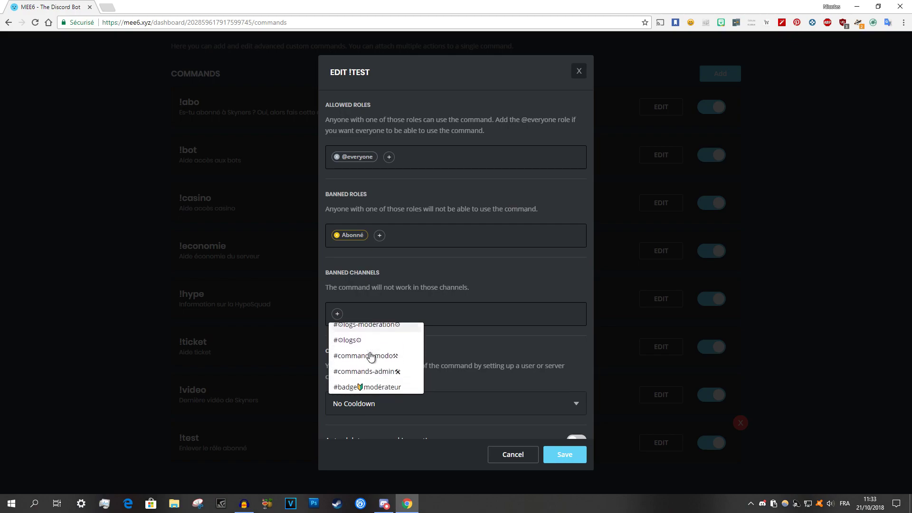
{"action": "scroll", "coordinate": [371, 357], "scroll_direction": "down", "scroll_amount": 8}
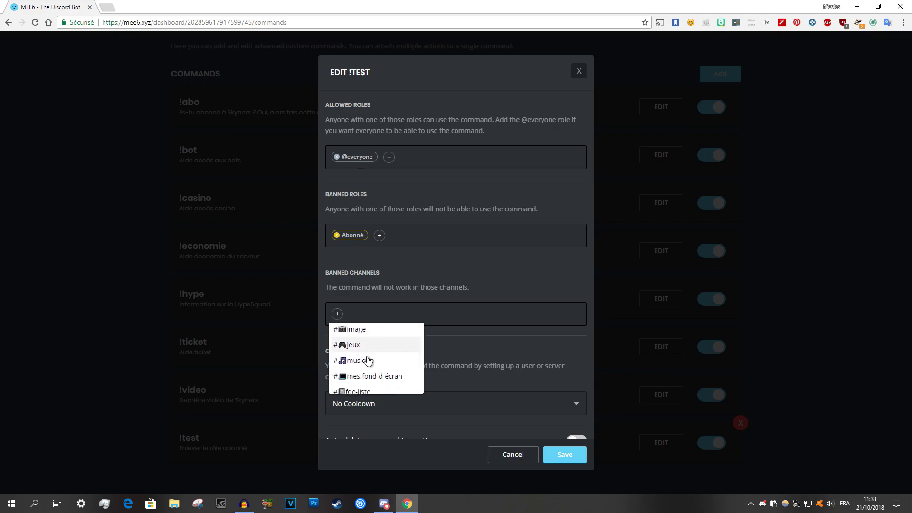
{"action": "scroll", "coordinate": [364, 370], "scroll_direction": "down", "scroll_amount": 2}
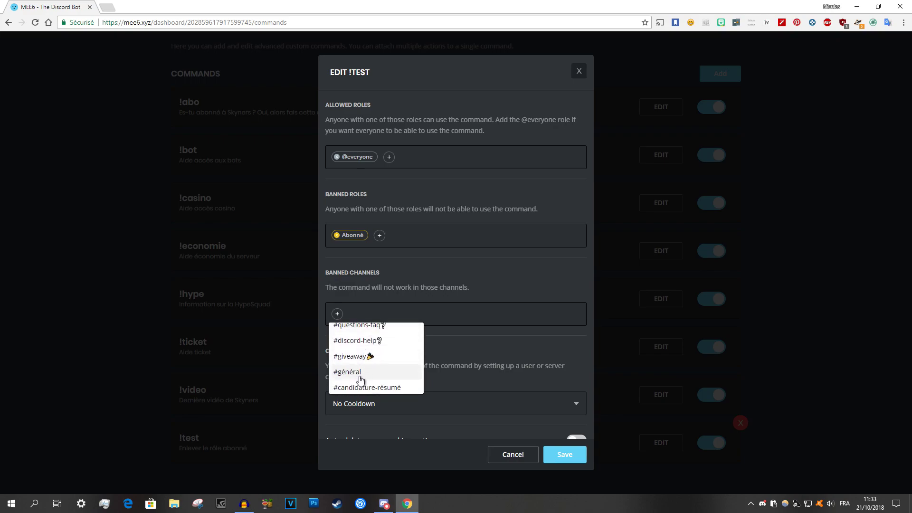
{"action": "left_click", "coordinate": [361, 376]}
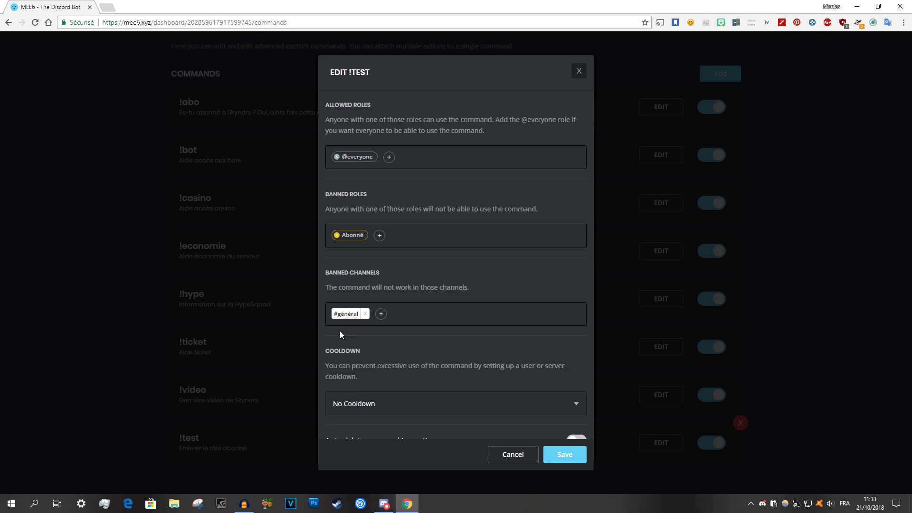
{"action": "left_click", "coordinate": [581, 463]}
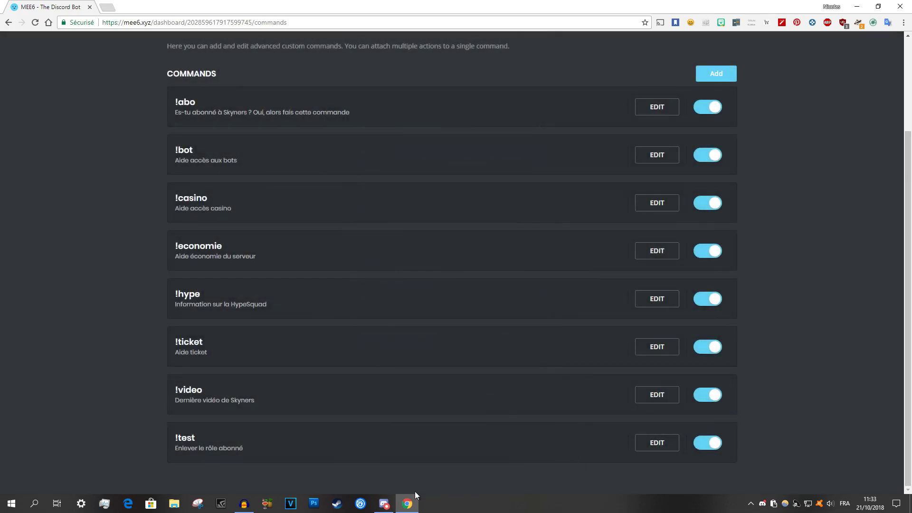
Switch to Discord, open the général channel and send !test to try the command there
{"action": "left_click", "coordinate": [384, 504]}
{"action": "scroll", "coordinate": [64, 101], "scroll_direction": "up", "scroll_amount": 3}
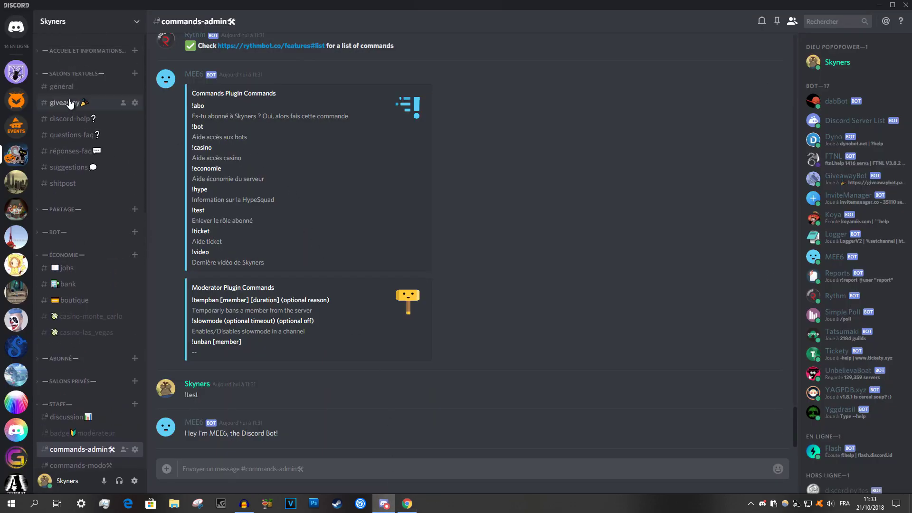
{"action": "left_click", "coordinate": [62, 87]}
{"action": "type", "text": "!test"}
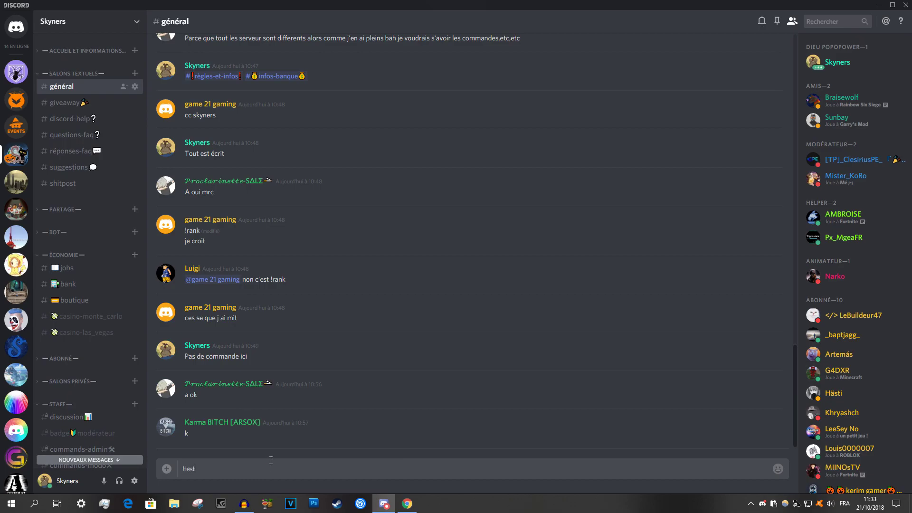
{"action": "key", "text": "Return"}
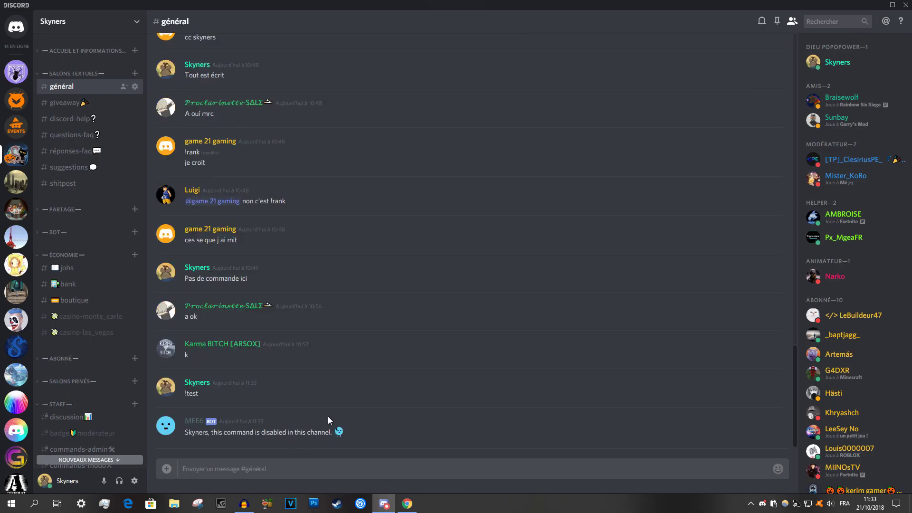
Send ?purge 2 in the général channel to delete the test message and the bot's reply
{"action": "type", "text": "?purge 2"}
{"action": "key", "text": "Return"}
{"action": "scroll", "coordinate": [95, 271], "scroll_direction": "down", "scroll_amount": 5}
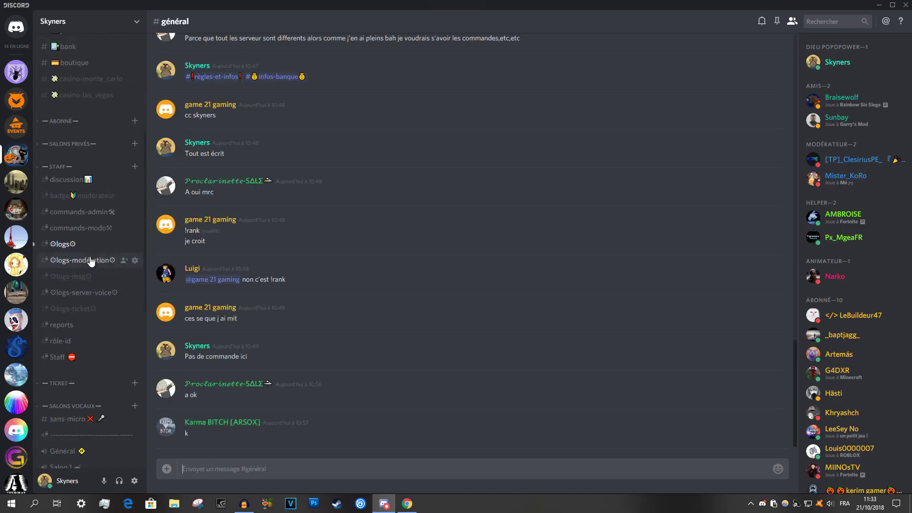
Open Discord's commands-admin channel, switch to the MEE6 dashboard and set the !test command's cooldown type to User Cooldown
{"action": "left_click", "coordinate": [79, 212]}
{"action": "left_click", "coordinate": [407, 504]}
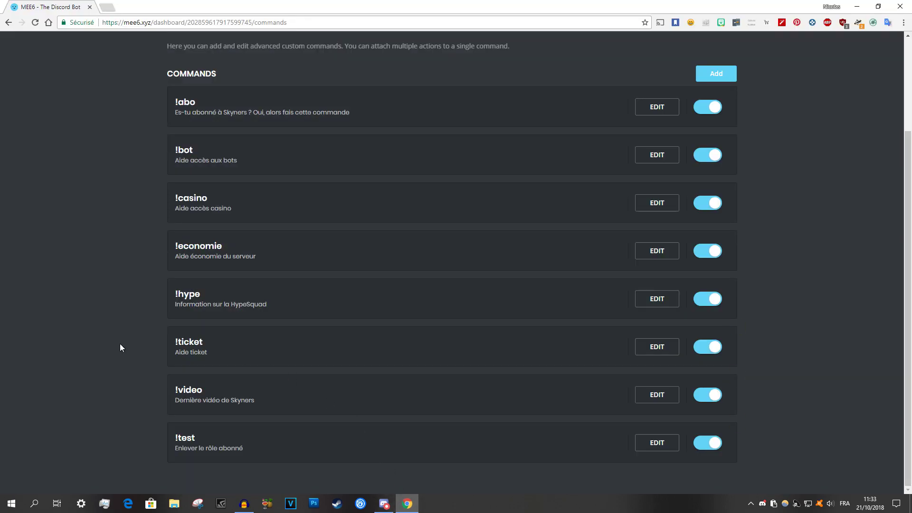
{"action": "left_click", "coordinate": [657, 442]}
{"action": "scroll", "coordinate": [428, 335], "scroll_direction": "down", "scroll_amount": 5}
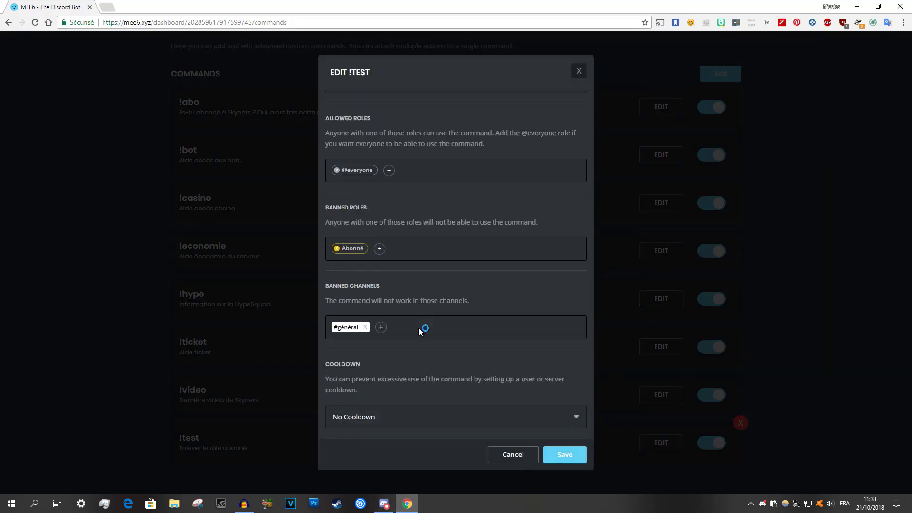
{"action": "scroll", "coordinate": [419, 328], "scroll_direction": "down", "scroll_amount": 2}
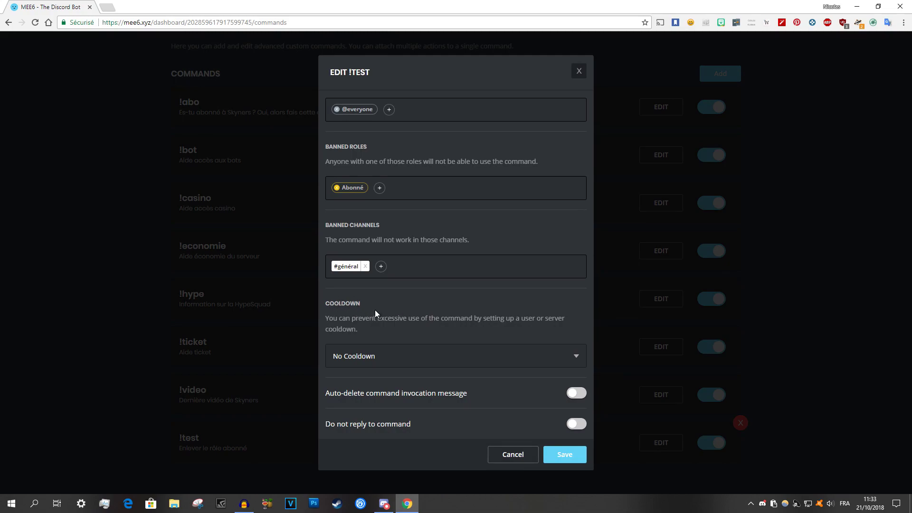
{"action": "double_click", "coordinate": [372, 303]}
{"action": "left_click", "coordinate": [388, 302]}
{"action": "left_click", "coordinate": [390, 360]}
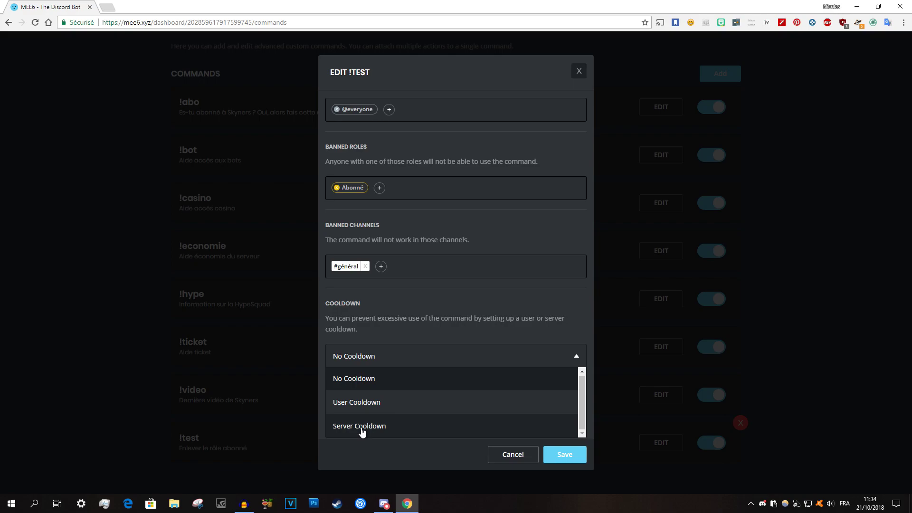
{"action": "left_click", "coordinate": [396, 404]}
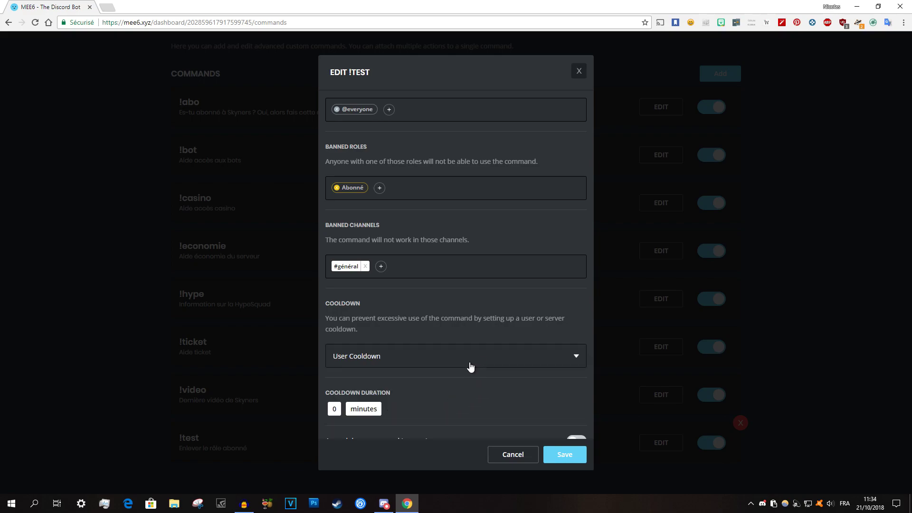
Set the !test command's cooldown duration to 1 hour and 0 minutes
{"action": "scroll", "coordinate": [472, 366], "scroll_direction": "down", "scroll_amount": 1}
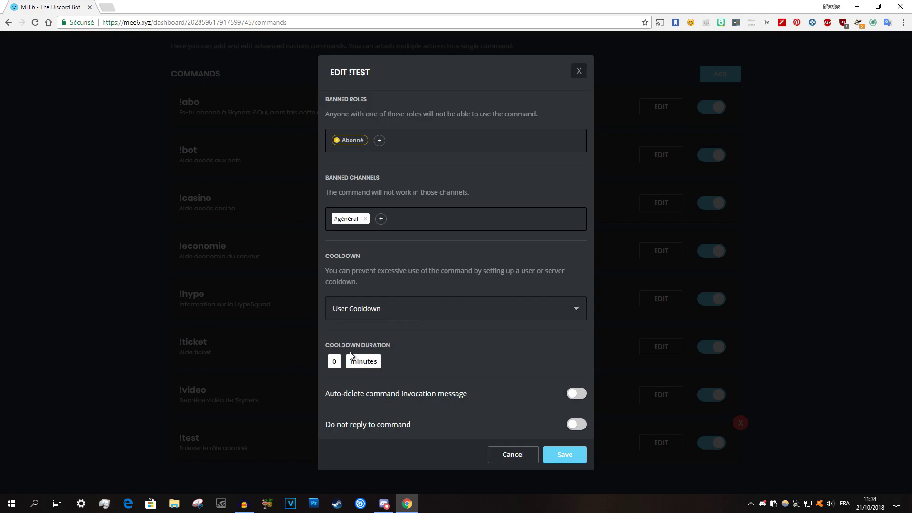
{"action": "left_click", "coordinate": [337, 366]}
{"action": "scroll", "coordinate": [336, 395], "scroll_direction": "down", "scroll_amount": 6}
{"action": "left_click", "coordinate": [376, 363]}
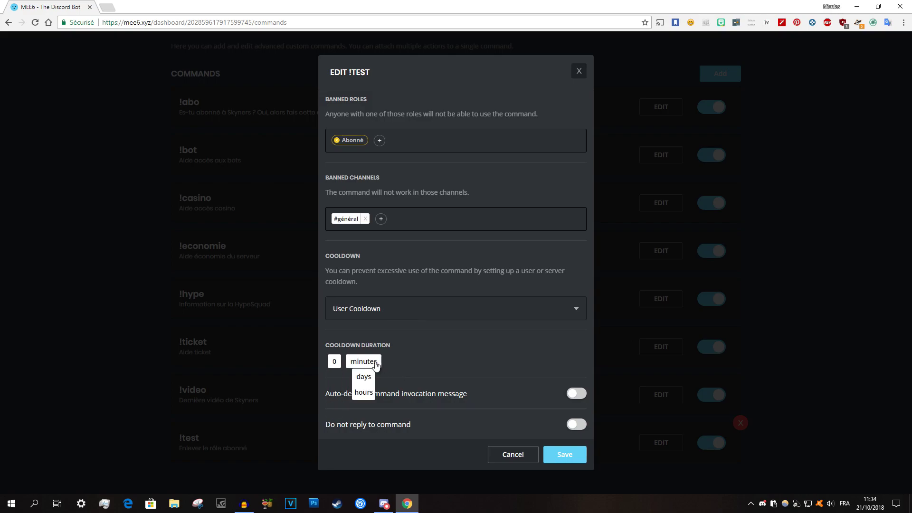
{"action": "left_click", "coordinate": [371, 370]}
{"action": "left_click", "coordinate": [372, 367]}
{"action": "left_click", "coordinate": [371, 372]}
{"action": "left_click", "coordinate": [335, 364]}
{"action": "left_click", "coordinate": [338, 377]}
{"action": "left_click", "coordinate": [362, 362]}
{"action": "left_click", "coordinate": [369, 385]}
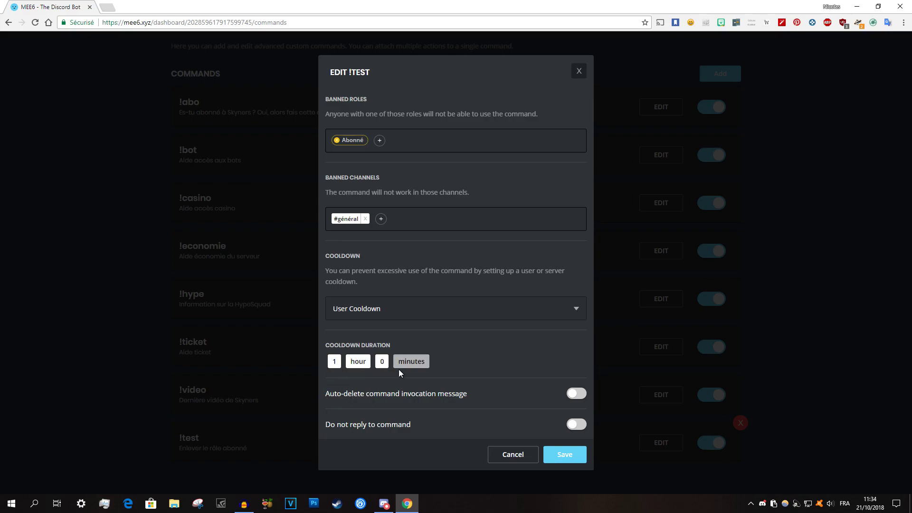
Set the !test command's cooldown duration to 1 day, 0 hours and 0 minutes
{"action": "left_click", "coordinate": [335, 364]}
{"action": "left_click", "coordinate": [370, 379]}
{"action": "left_click", "coordinate": [362, 363]}
{"action": "left_click", "coordinate": [358, 376]}
{"action": "left_click", "coordinate": [334, 363]}
{"action": "scroll", "coordinate": [335, 384], "scroll_direction": "up", "scroll_amount": 2}
{"action": "scroll", "coordinate": [361, 375], "scroll_direction": "down", "scroll_amount": 2}
{"action": "left_click", "coordinate": [408, 362]}
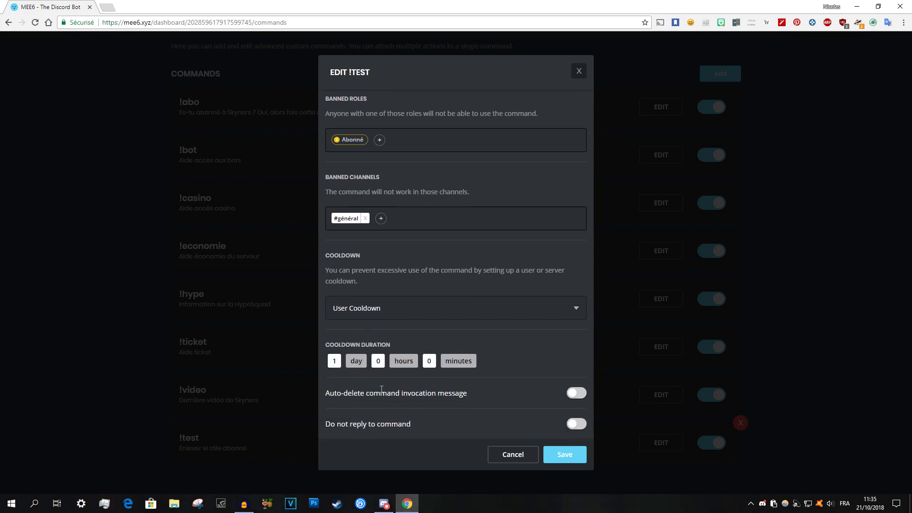
Change the cooldown type to Server Cooldown, enable auto-deletion of the command invocation message and save !test
{"action": "left_click", "coordinate": [366, 314]}
{"action": "left_click", "coordinate": [363, 375]}
{"action": "left_click", "coordinate": [421, 395]}
{"action": "left_click", "coordinate": [560, 454]}
Switch to Discord and send !test in the commands-admin channel to check the auto-delete option
{"action": "left_click", "coordinate": [386, 505]}
{"action": "left_click", "coordinate": [369, 471]}
{"action": "type", "text": "!test"}
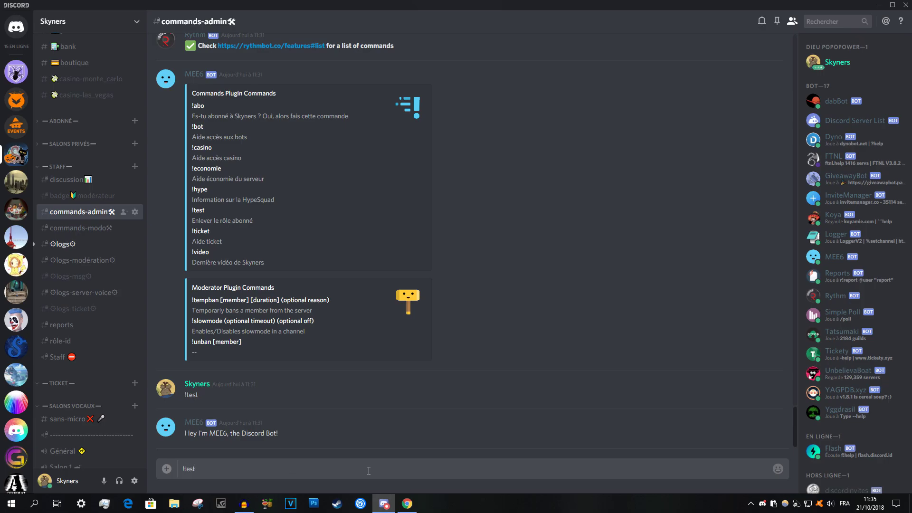
{"action": "key", "text": "Return"}
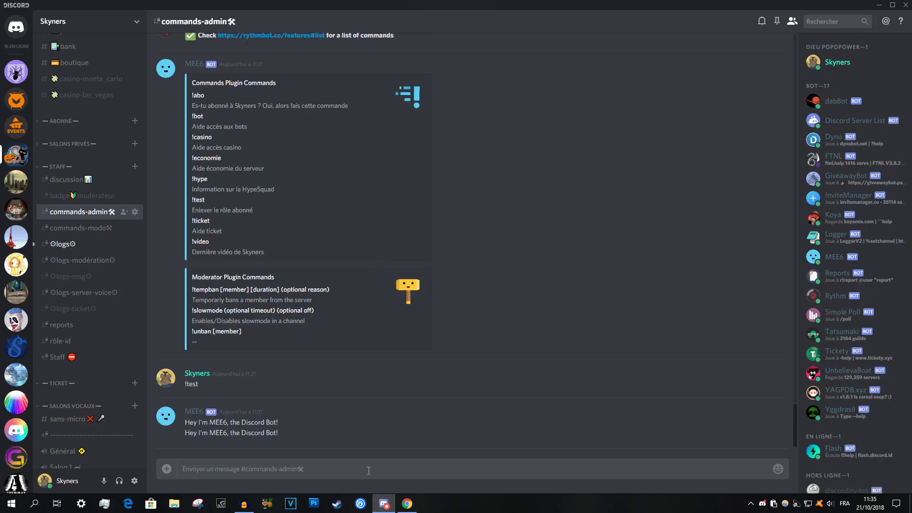
{"action": "left_click_drag", "start_coordinate": [293, 431], "coordinate": [198, 433]}
{"action": "left_click", "coordinate": [334, 444]}
Switch to the MEE6 dashboard, enable Do not reply to command for !test and save it
{"action": "left_click", "coordinate": [407, 504]}
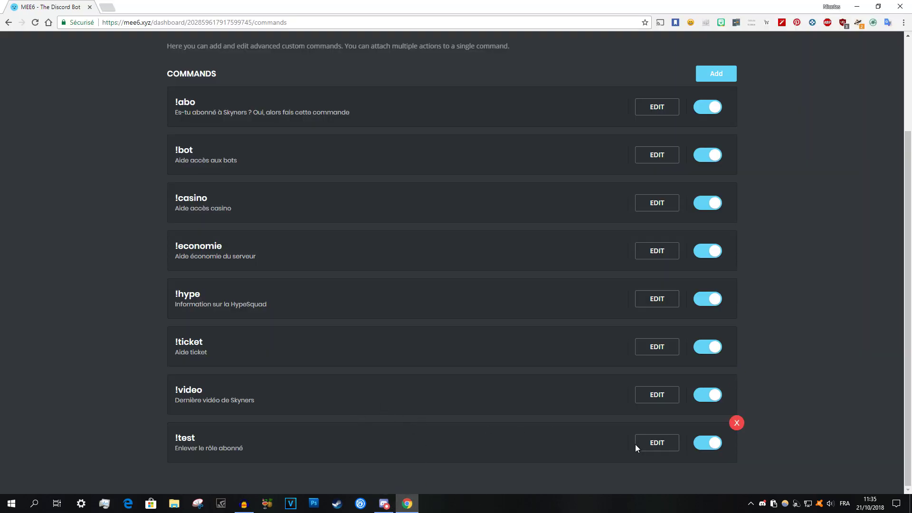
{"action": "left_click", "coordinate": [663, 443]}
{"action": "scroll", "coordinate": [462, 353], "scroll_direction": "down", "scroll_amount": 5}
{"action": "scroll", "coordinate": [462, 356], "scroll_direction": "down", "scroll_amount": 1}
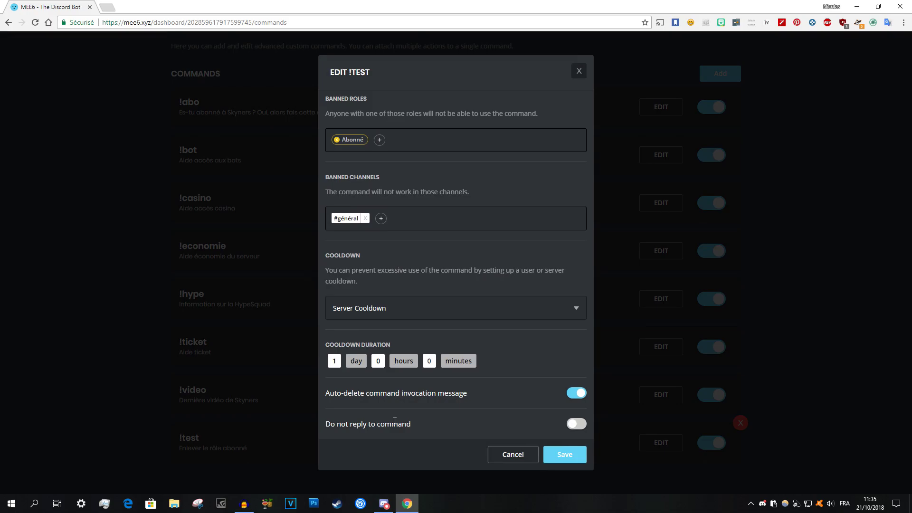
{"action": "left_click", "coordinate": [569, 423]}
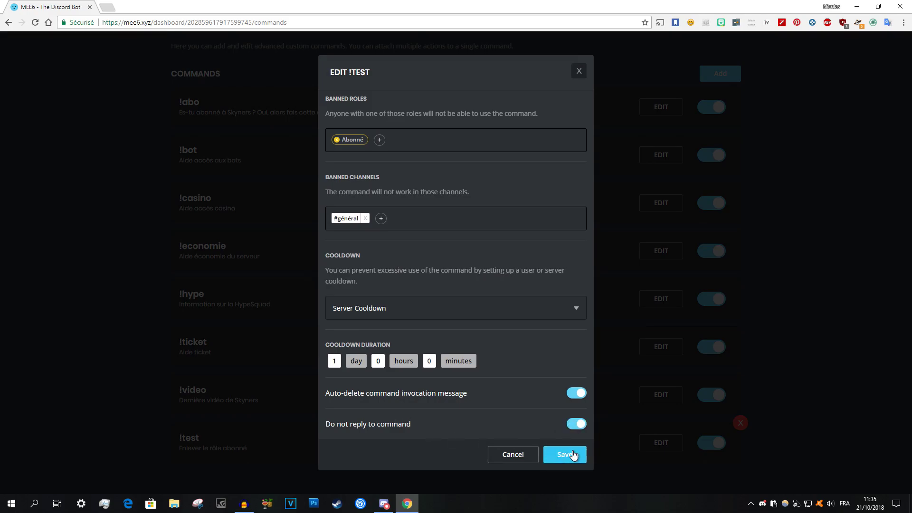
{"action": "left_click", "coordinate": [571, 458]}
Switch to Discord and send !test in commands-admin to check the no-reply option
{"action": "left_click", "coordinate": [386, 501]}
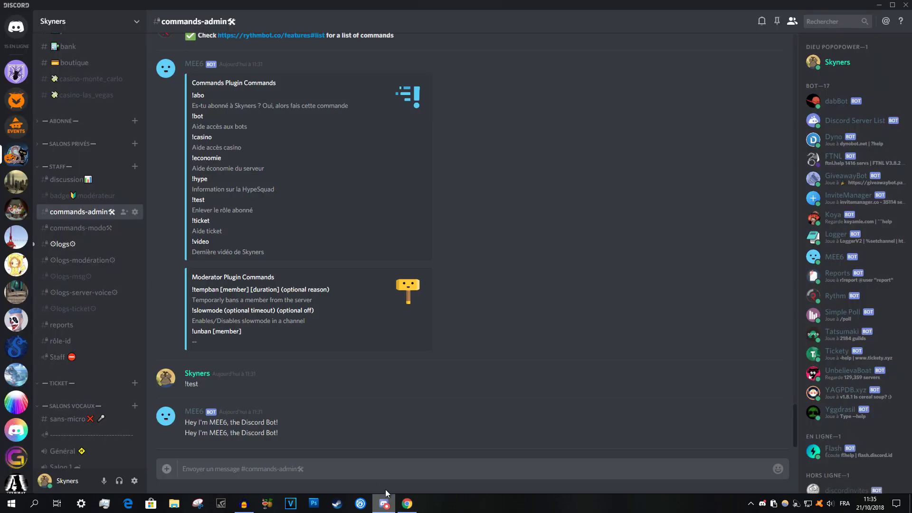
{"action": "type", "text": "!test"}
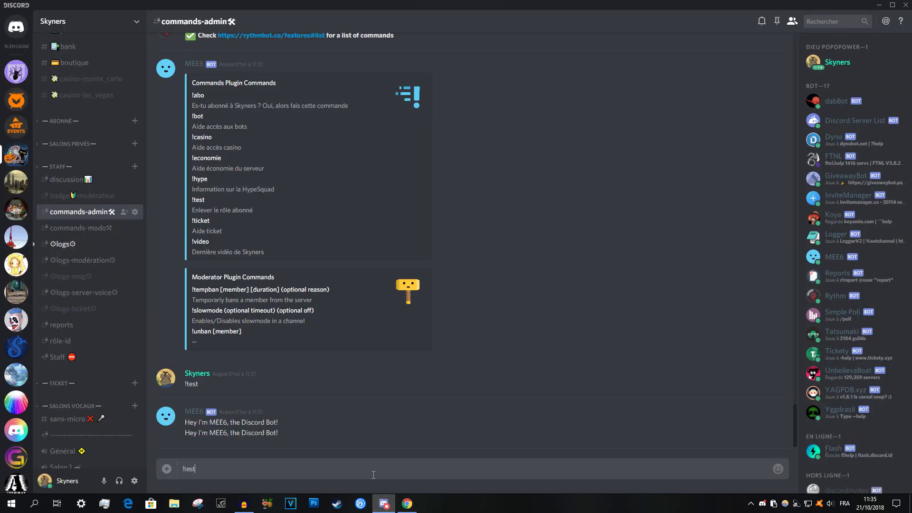
{"action": "key", "text": "Return"}
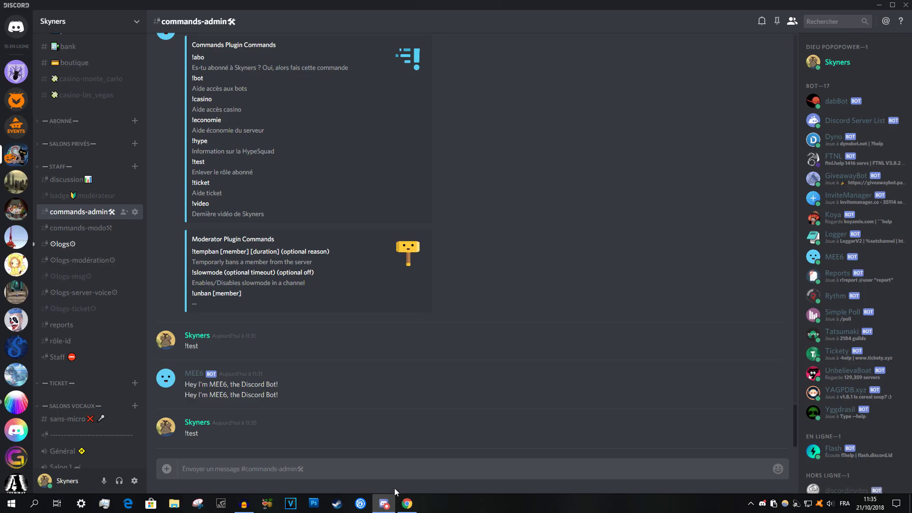
Switch to the MEE6 dashboard, toggle !test off and on, disable its Do not reply to command option and save
{"action": "left_click", "coordinate": [407, 504]}
{"action": "left_click", "coordinate": [708, 447]}
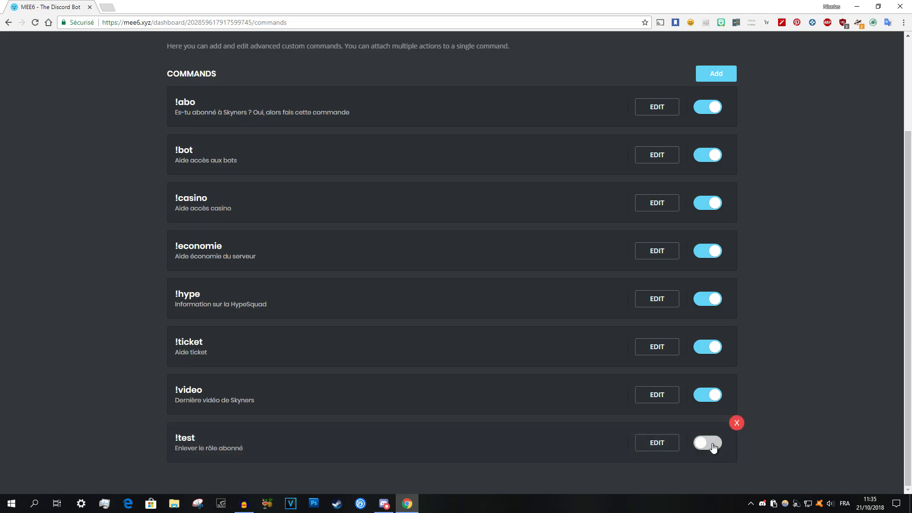
{"action": "left_click", "coordinate": [657, 443]}
{"action": "scroll", "coordinate": [522, 295], "scroll_direction": "down", "scroll_amount": 8}
{"action": "left_click", "coordinate": [575, 425]}
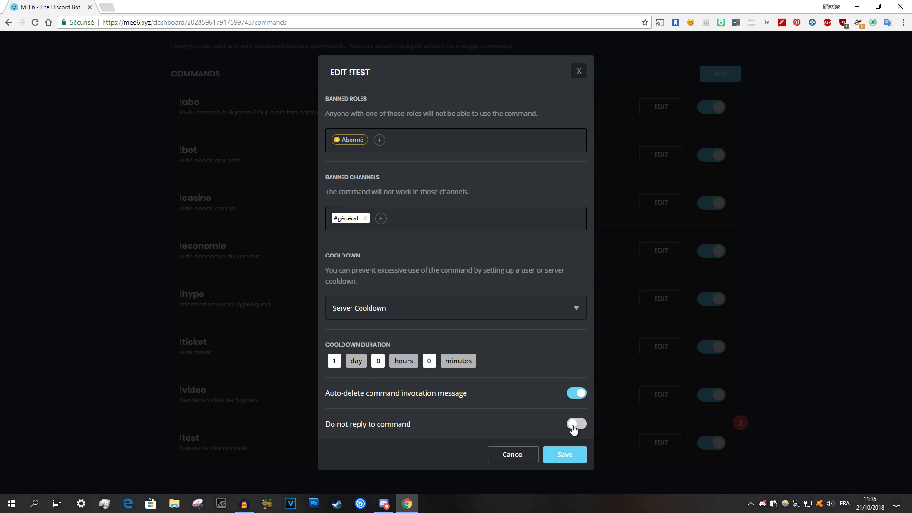
{"action": "left_click", "coordinate": [565, 455]}
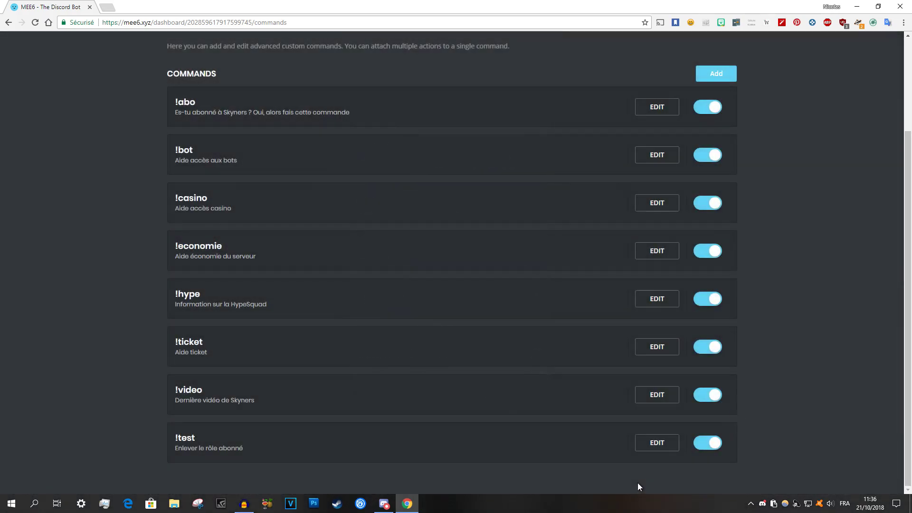
Reopen the !test command and review its settings from the name and actions down to the cooldown options
{"action": "left_click", "coordinate": [668, 443]}
{"action": "scroll", "coordinate": [489, 318], "scroll_direction": "down", "scroll_amount": 10}
{"action": "scroll", "coordinate": [488, 338], "scroll_direction": "up", "scroll_amount": 10}
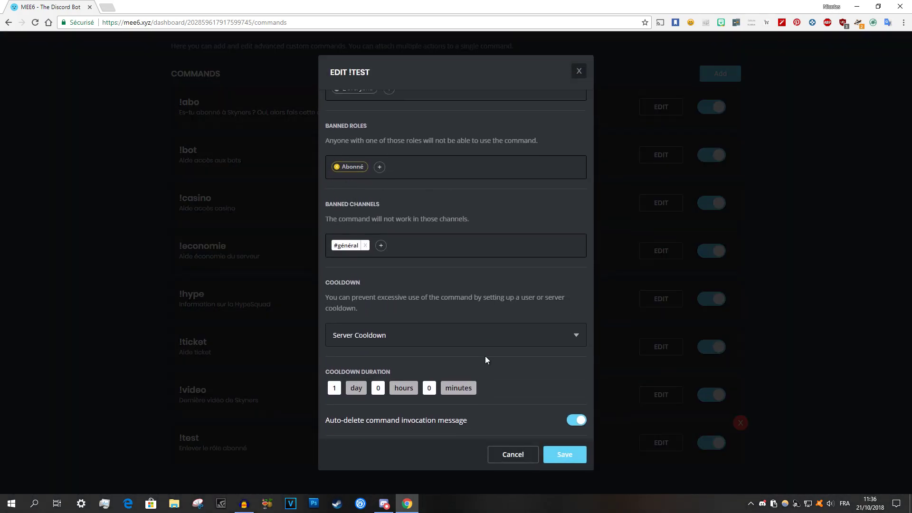
{"action": "scroll", "coordinate": [485, 356], "scroll_direction": "down", "scroll_amount": 8}
{"action": "scroll", "coordinate": [485, 361], "scroll_direction": "up", "scroll_amount": 8}
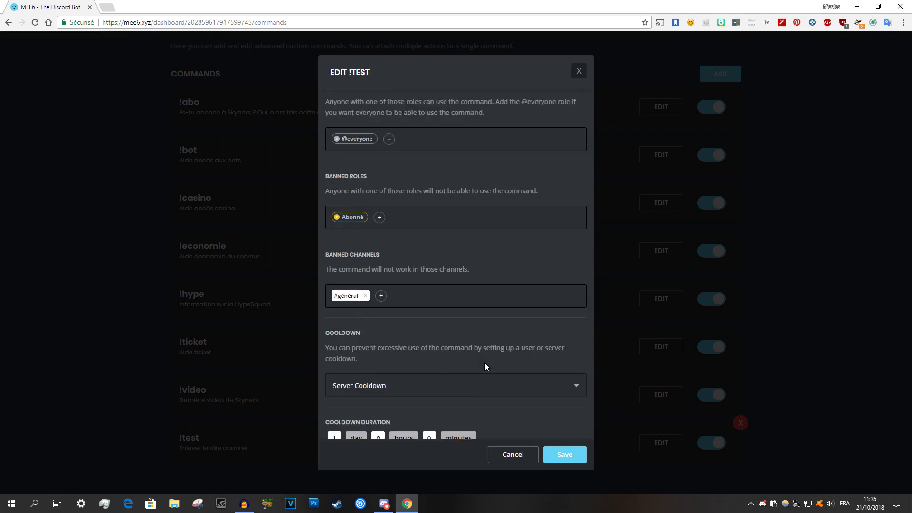
{"action": "mouse_move", "coordinate": [485, 364]}
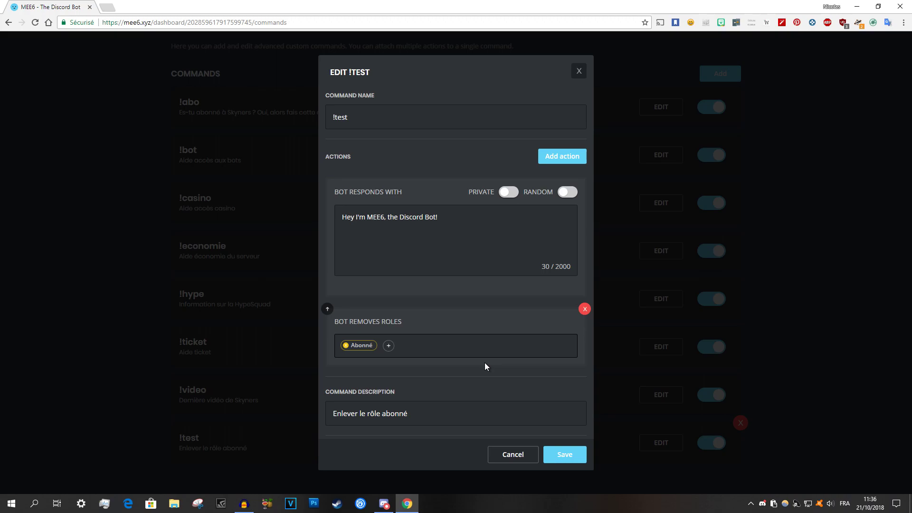
Try random responses for !test with an additional alternative message, and cancel the edit
{"action": "left_click", "coordinate": [551, 156]}
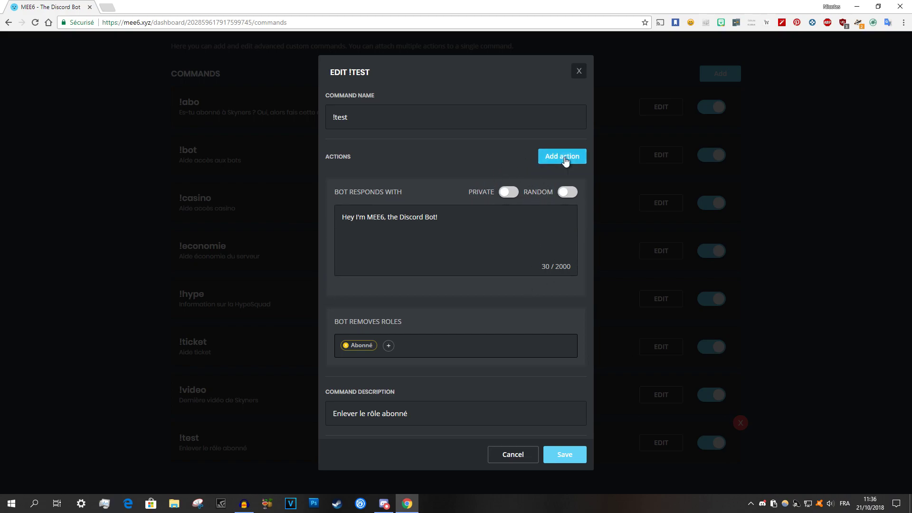
{"action": "left_click", "coordinate": [567, 193]}
{"action": "left_click", "coordinate": [474, 297]}
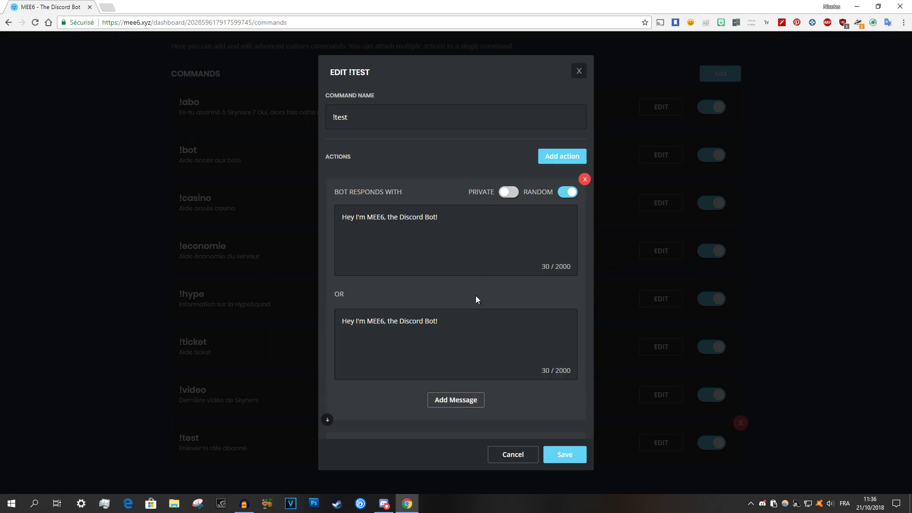
{"action": "left_click", "coordinate": [461, 400]}
{"action": "scroll", "coordinate": [448, 305], "scroll_direction": "down", "scroll_amount": 3}
{"action": "scroll", "coordinate": [448, 304], "scroll_direction": "up", "scroll_amount": 3}
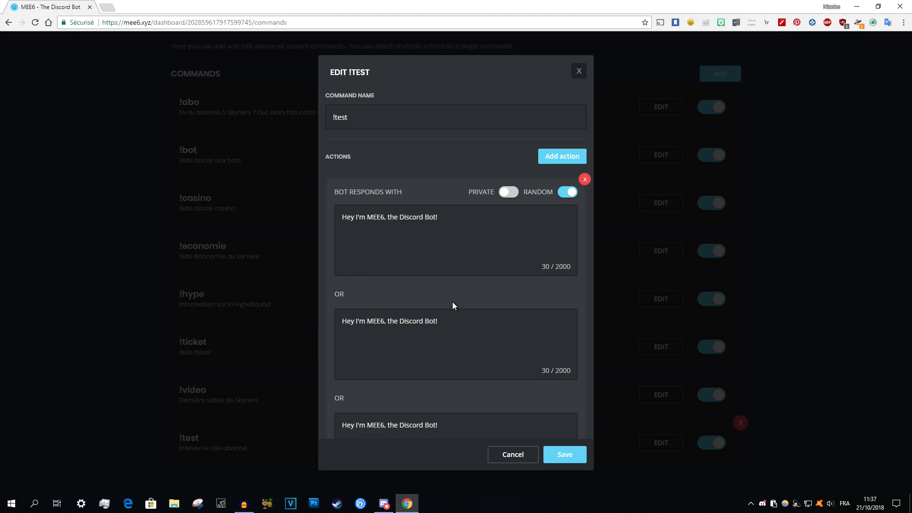
{"action": "left_click", "coordinate": [523, 455]}
{"action": "scroll", "coordinate": [326, 295], "scroll_direction": "up", "scroll_amount": 2}
{"action": "scroll", "coordinate": [325, 295], "scroll_direction": "down", "scroll_amount": 2}
{"action": "scroll", "coordinate": [371, 119], "scroll_direction": "up", "scroll_amount": 3}
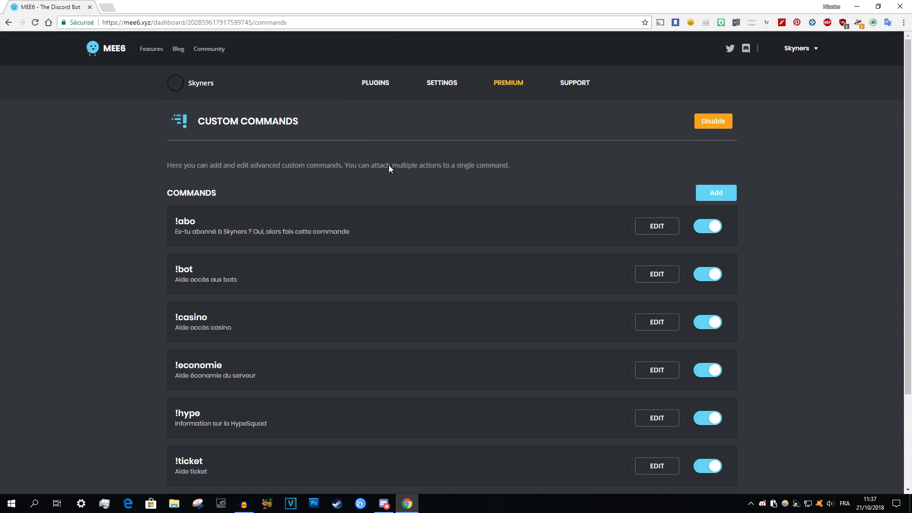
{"action": "scroll", "coordinate": [410, 178], "scroll_direction": "down", "scroll_amount": 3}
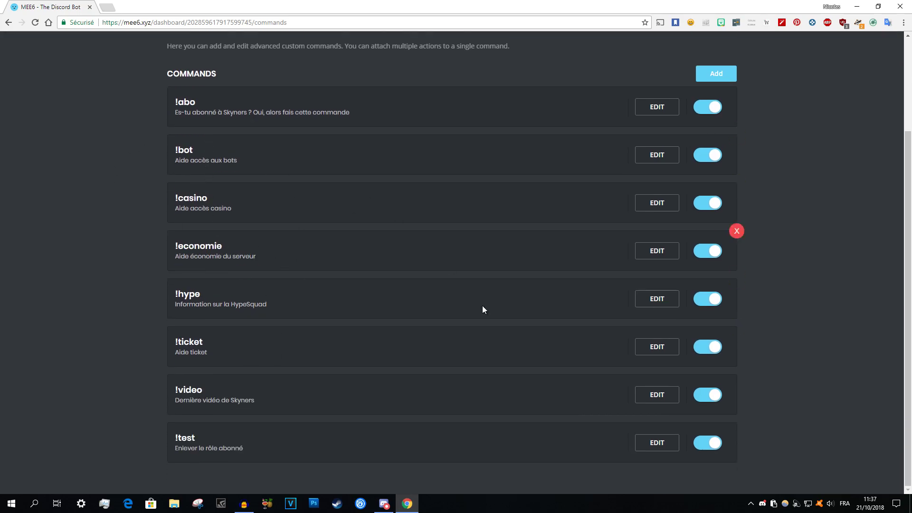
{"action": "scroll", "coordinate": [576, 295], "scroll_direction": "up", "scroll_amount": 3}
{"action": "scroll", "coordinate": [577, 295], "scroll_direction": "down", "scroll_amount": 3}
{"action": "scroll", "coordinate": [577, 299], "scroll_direction": "down", "scroll_amount": 1}
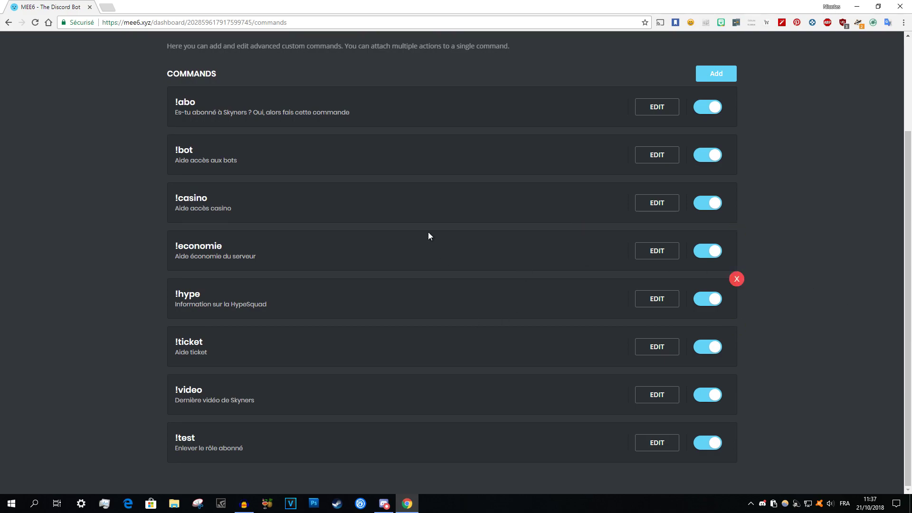